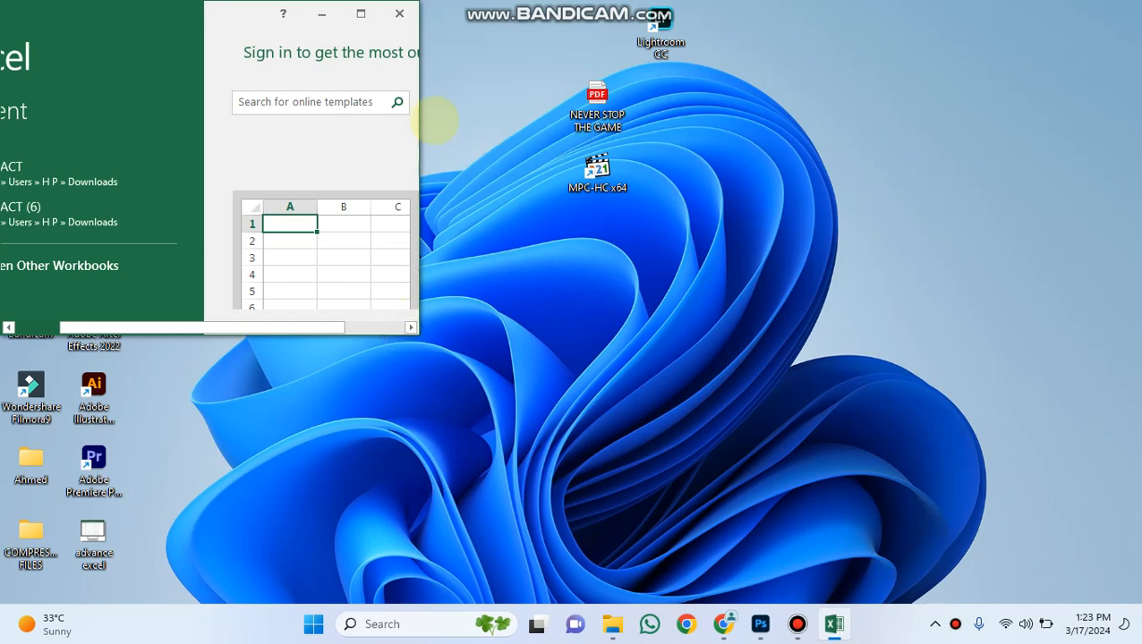
Maximize the start window, dismiss the Office activation notice, and create a blank workbook.
left_click(361, 14)
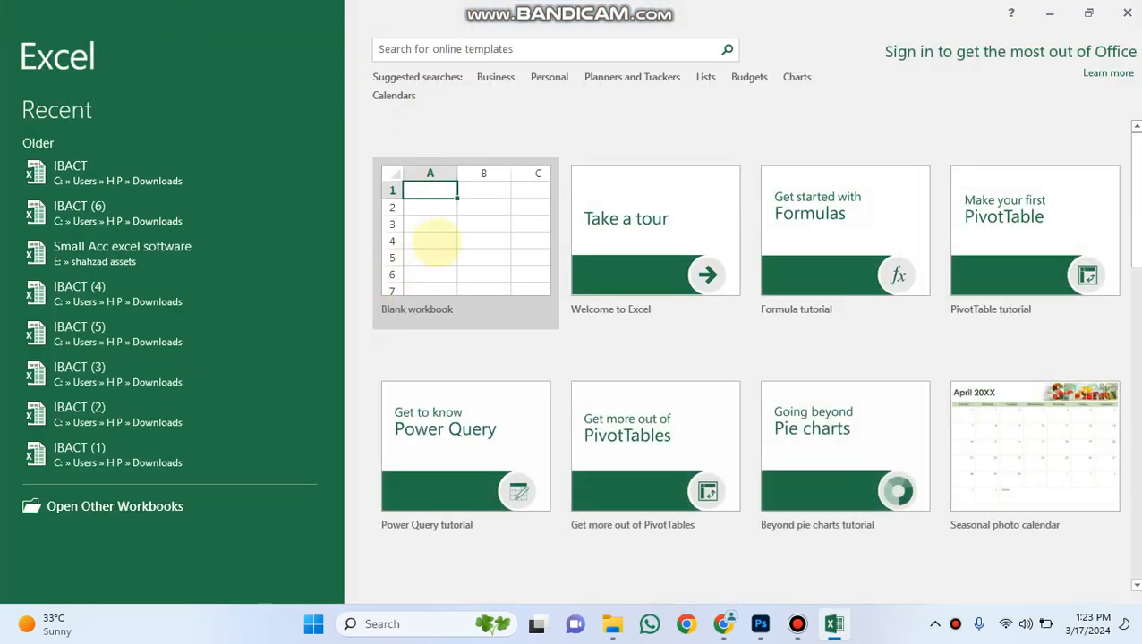
left_click(446, 237)
left_click(740, 473)
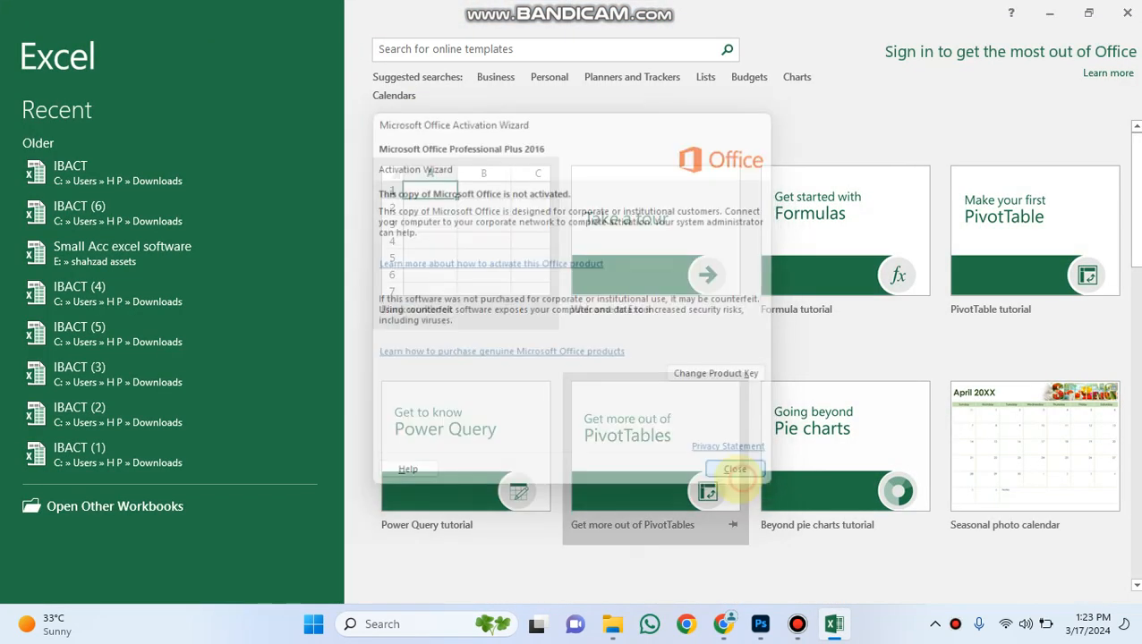
left_click(481, 224)
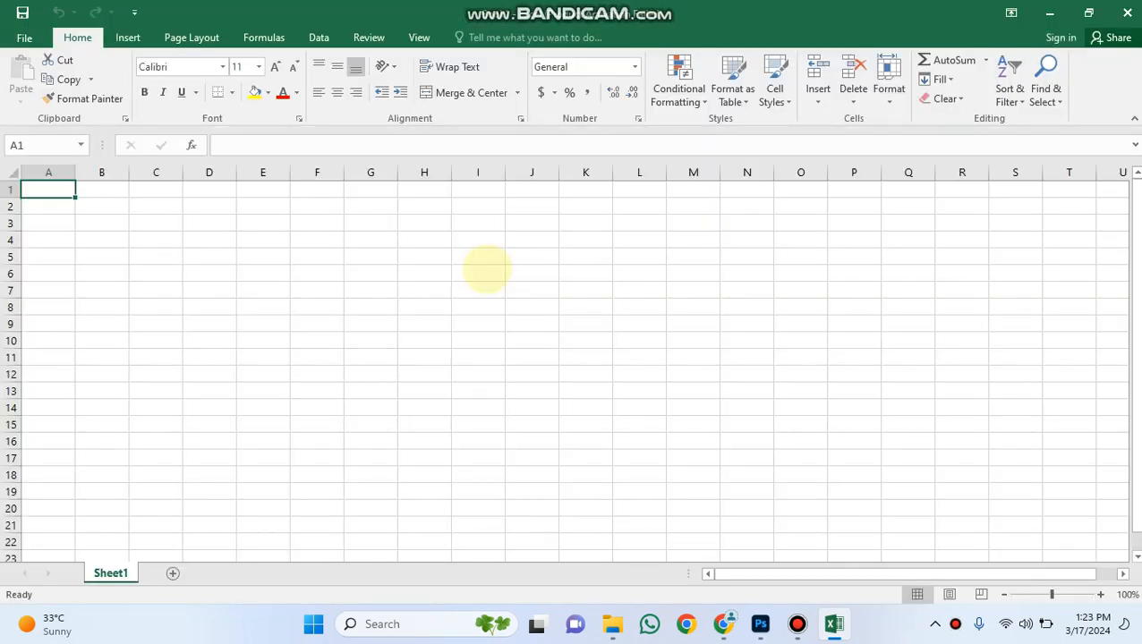
Enter the heading "customer Id" in cell E7 and widen columns E and F.
left_click(282, 287)
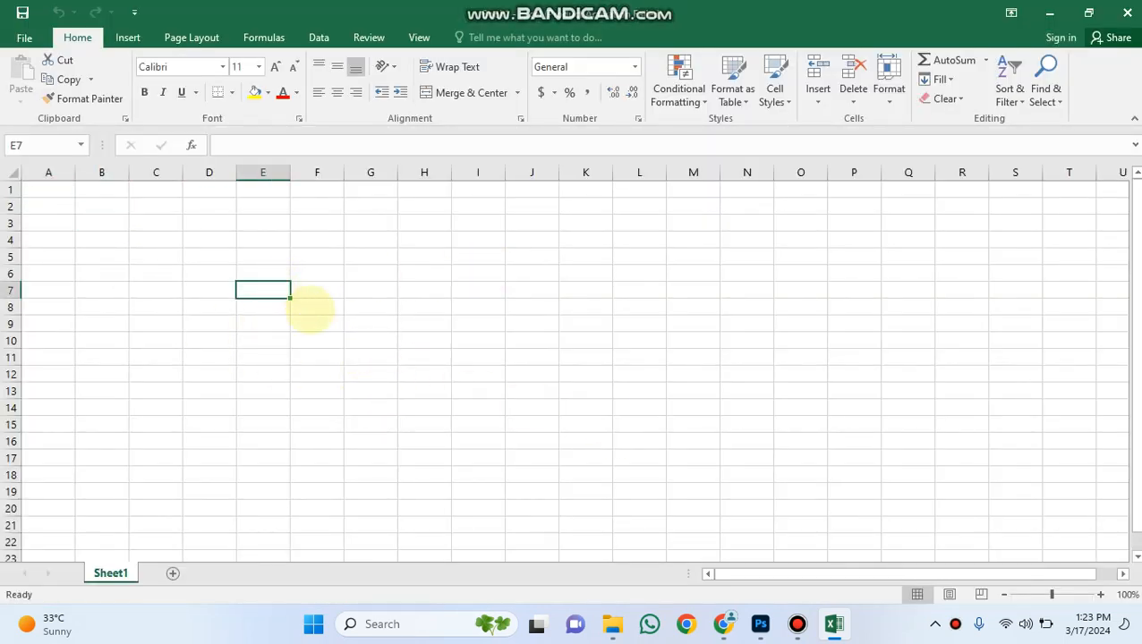
type("custo")
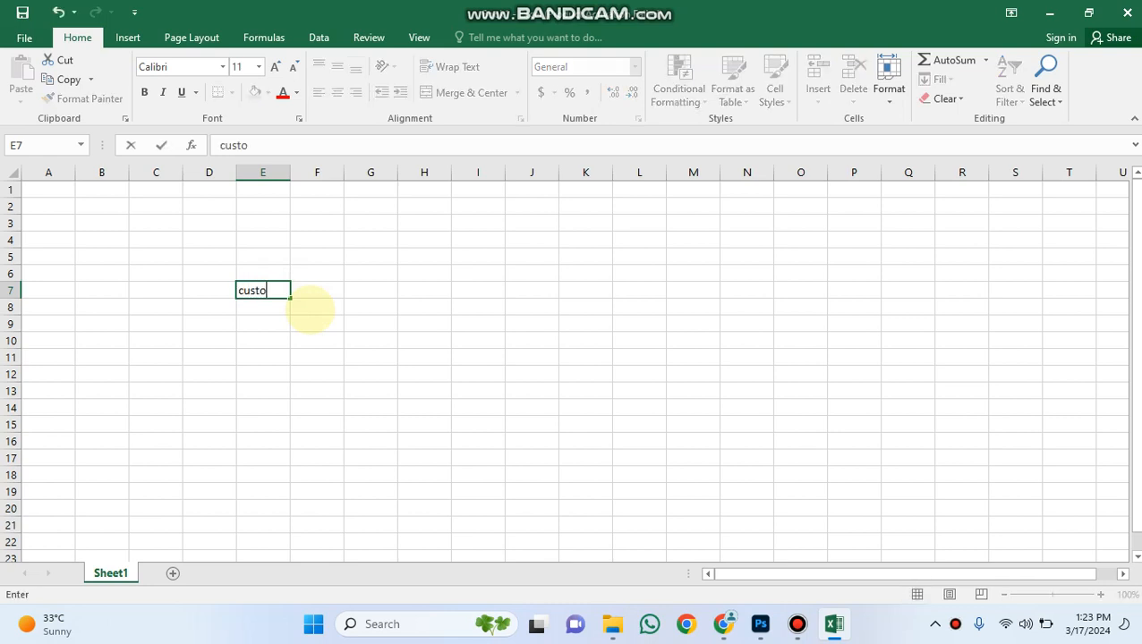
type("mer Id")
left_click(342, 296)
left_click(287, 174)
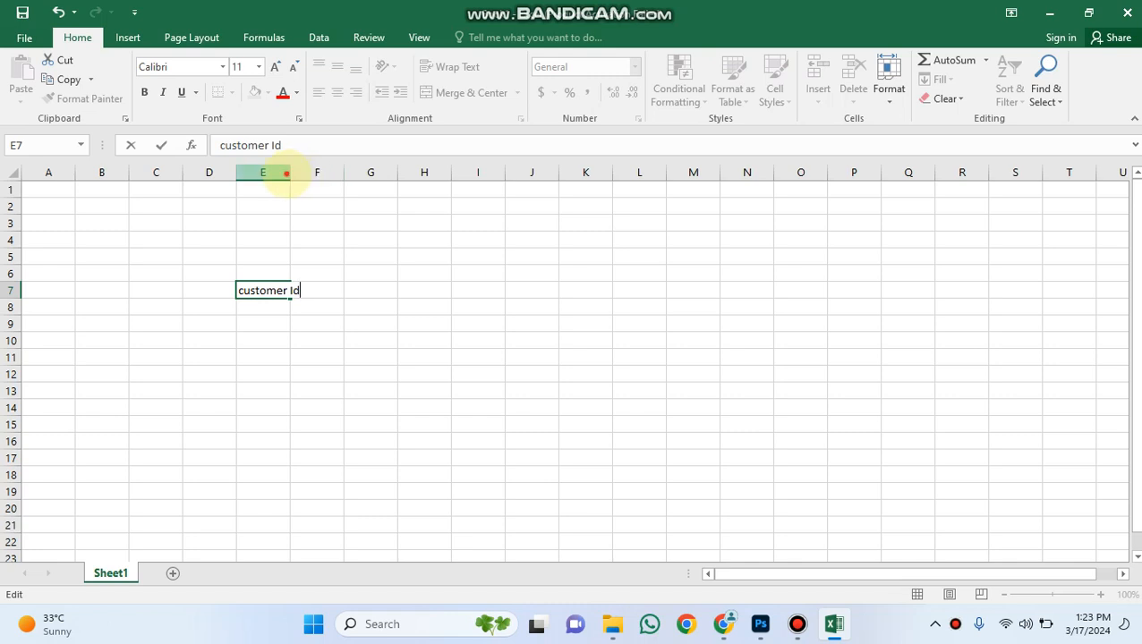
left_click_drag(290, 172, 487, 172)
Enter the headings "Customer Name" in cell F7 and "Product" in cell G7.
left_click(360, 291)
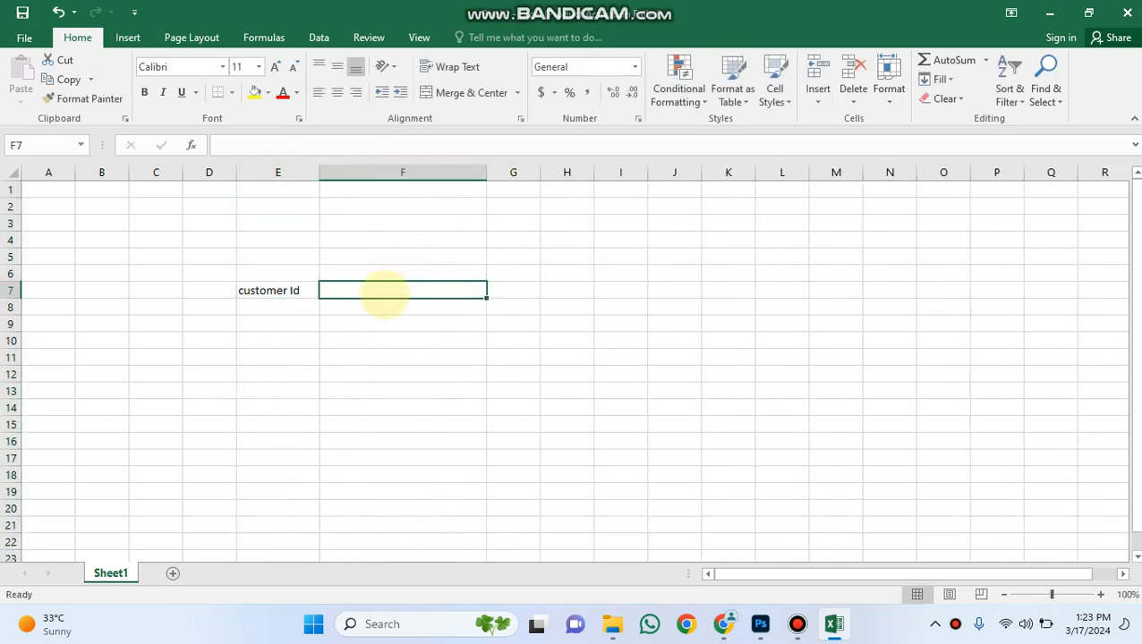
type("Custome")
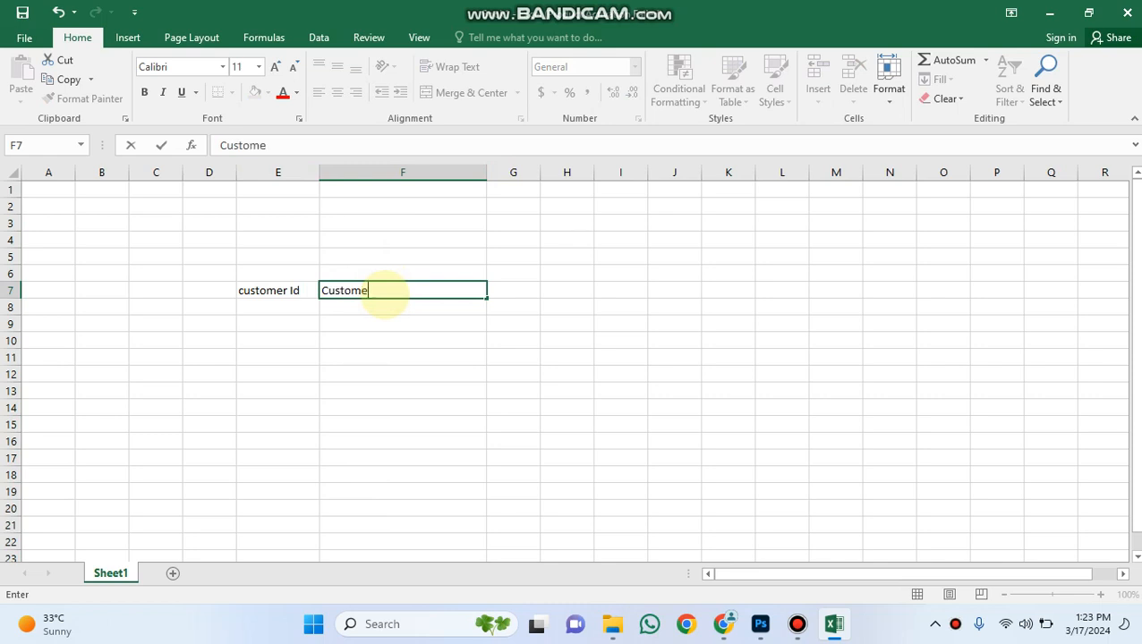
type("r Name")
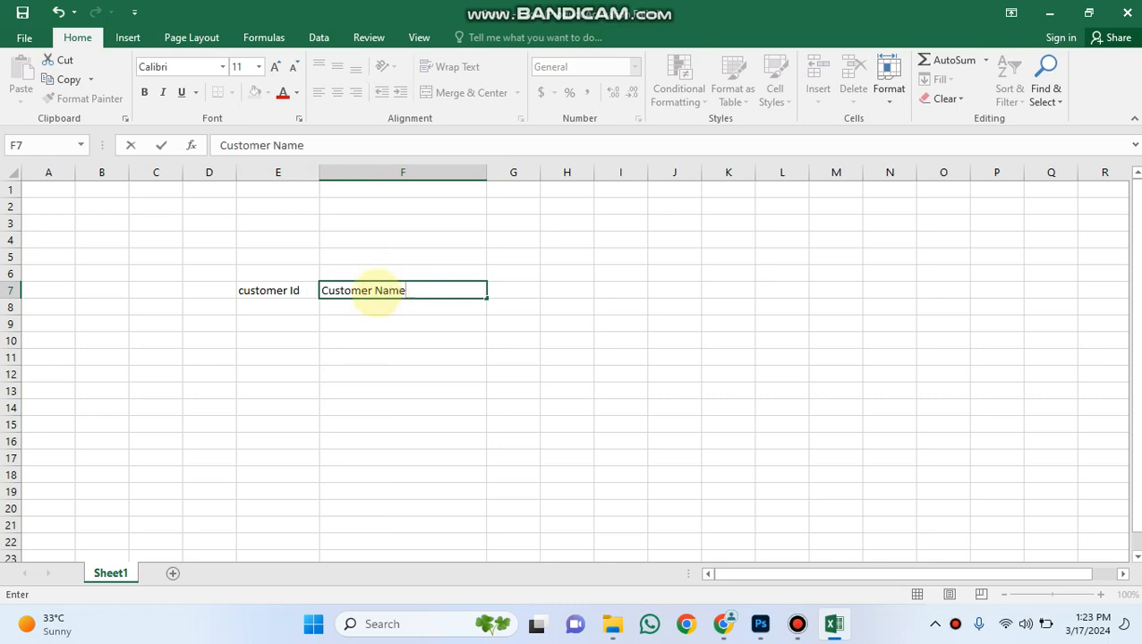
left_click(511, 287)
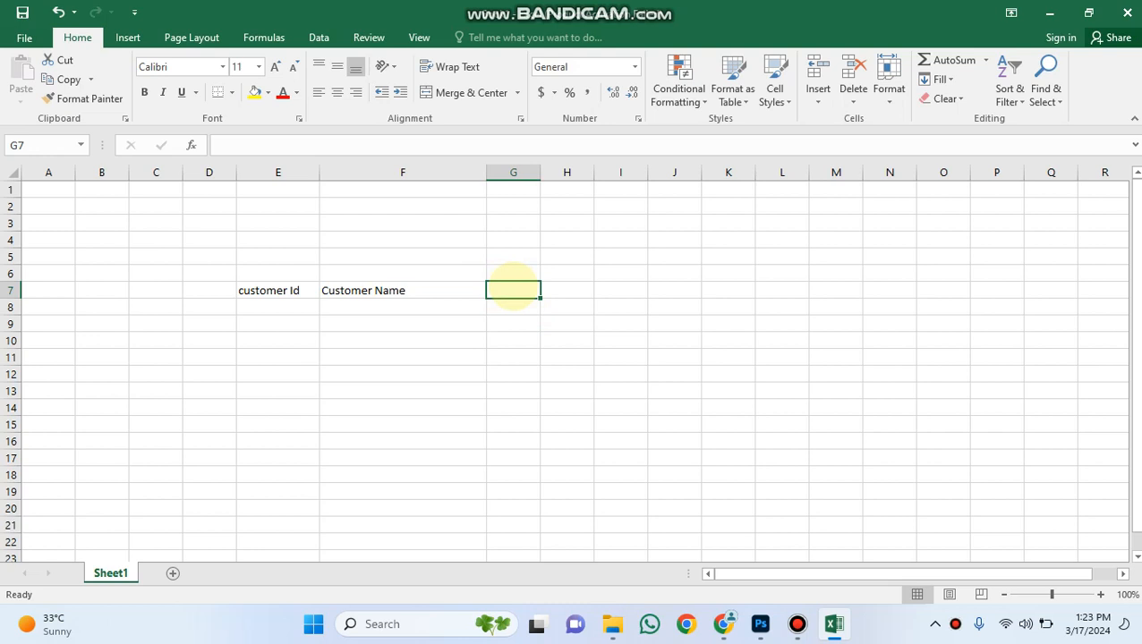
type("Pr")
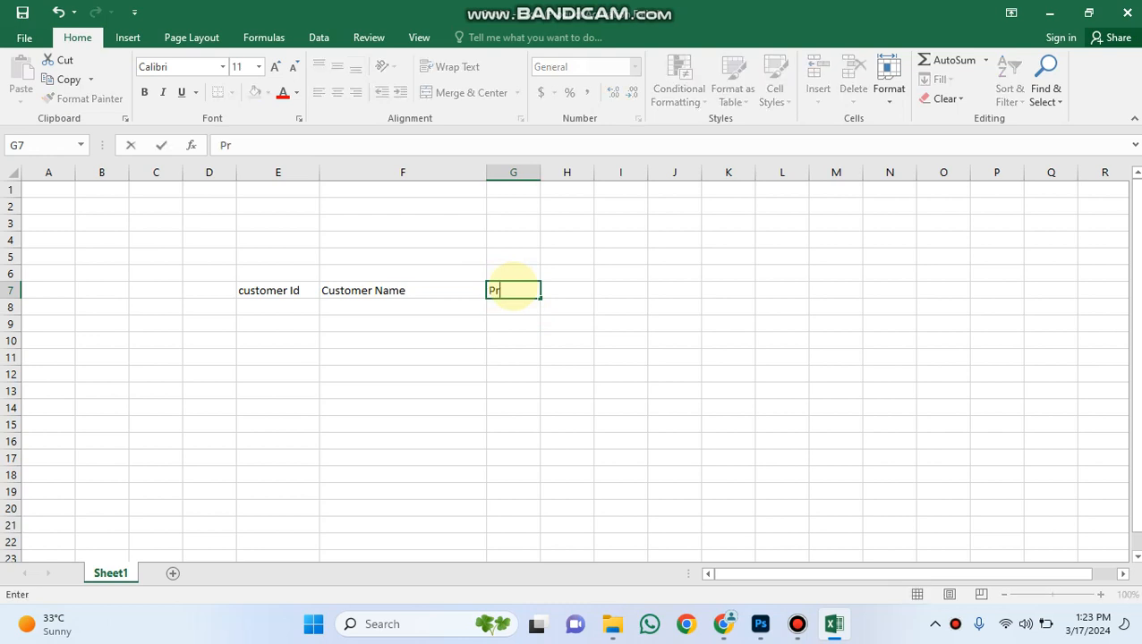
type("oduct")
key("Tab")
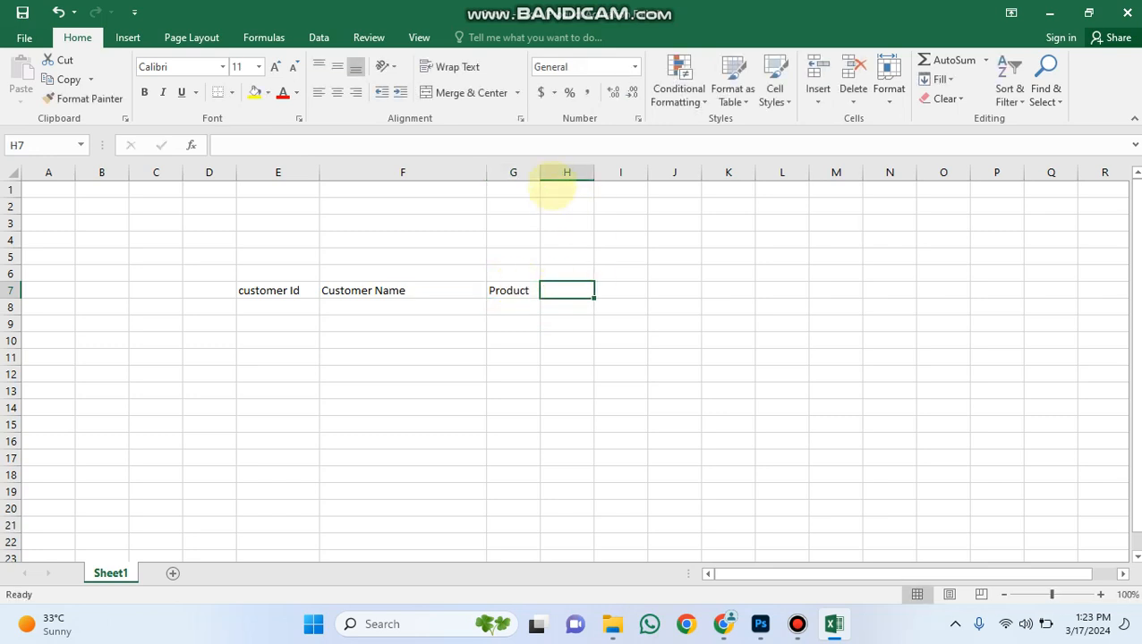
Widen columns G and H and enter the heading "inv Amount" in cell H7.
left_click_drag(541, 172, 635, 173)
left_click(582, 291)
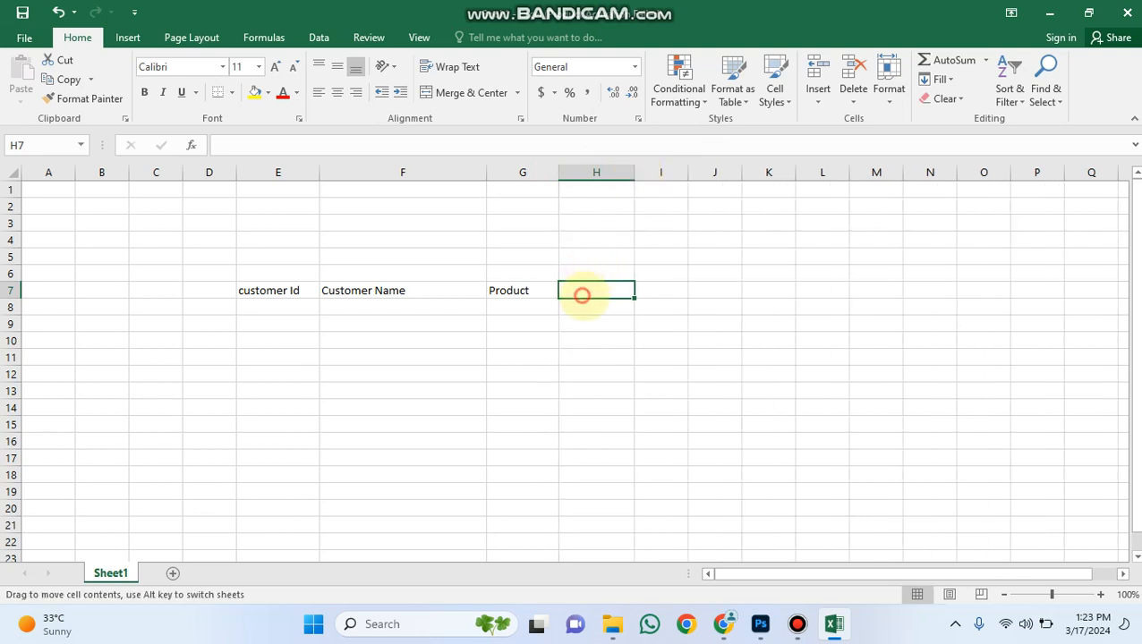
type("inv  Amoun")
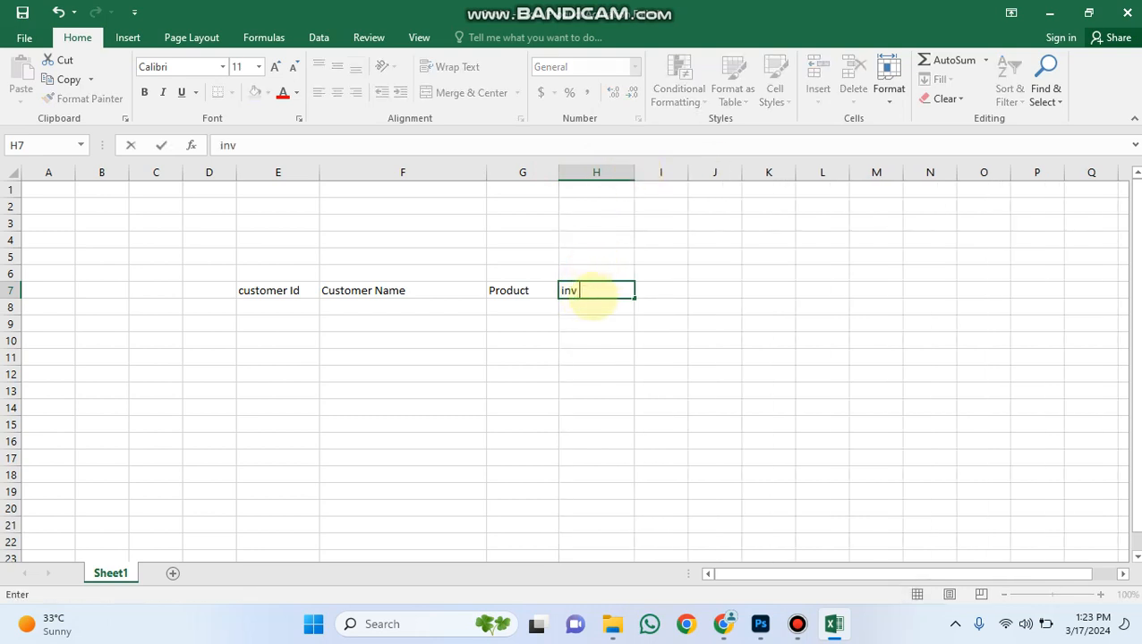
type("t")
left_click(535, 324)
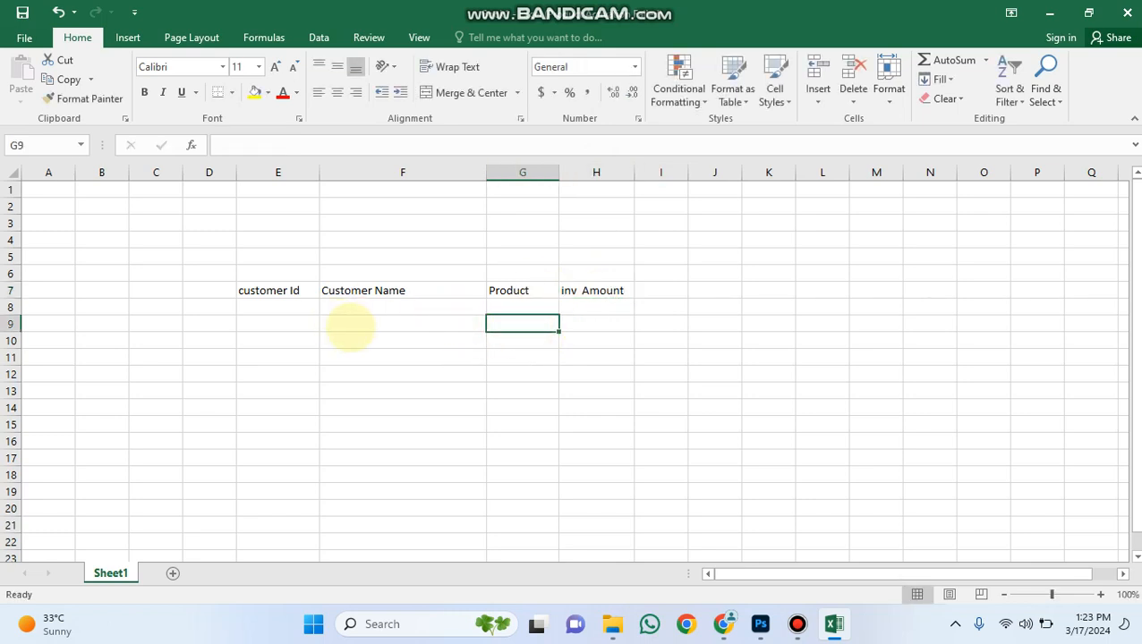
Fill row 8 with the first customer's ID and name, the product keyboard and the invoice amount 5000.
left_click(276, 307)
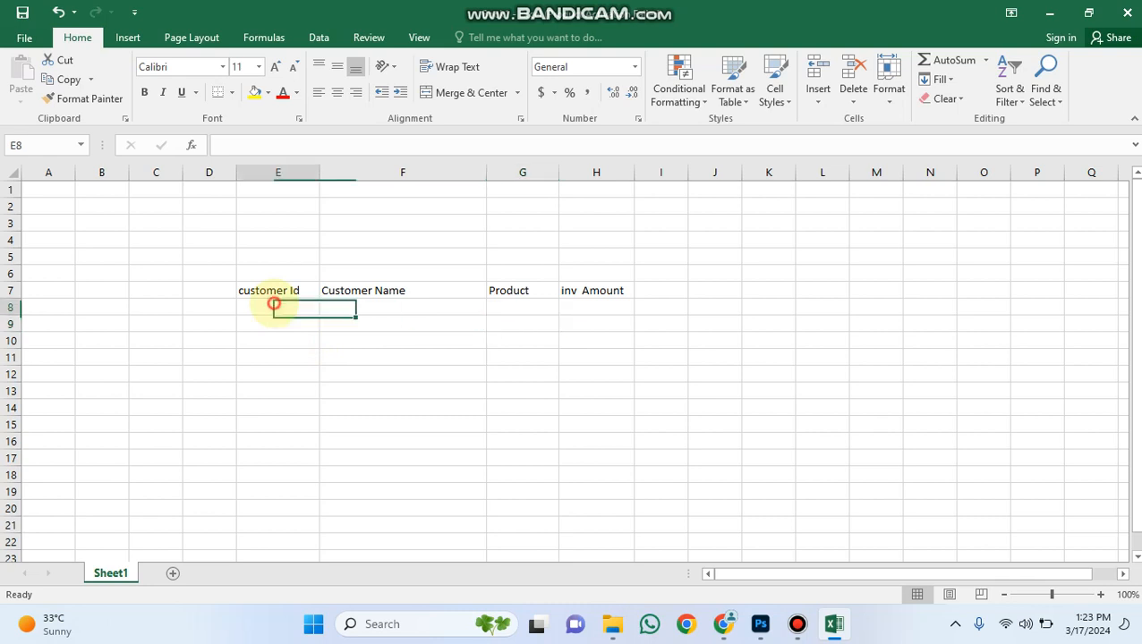
type("cus0")
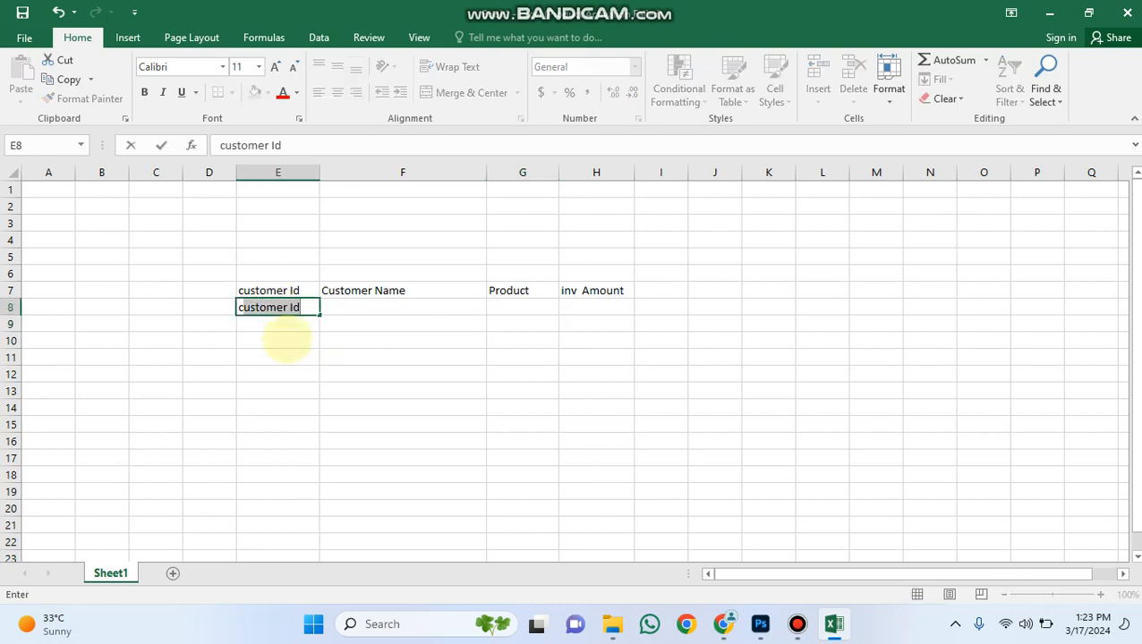
type("1")
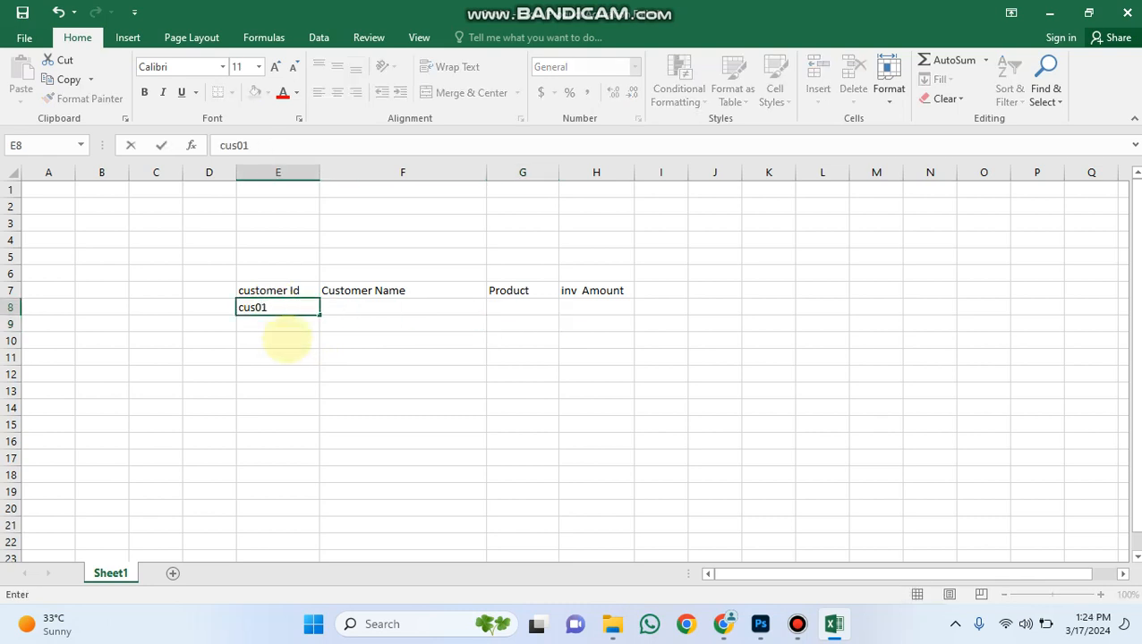
key("Tab")
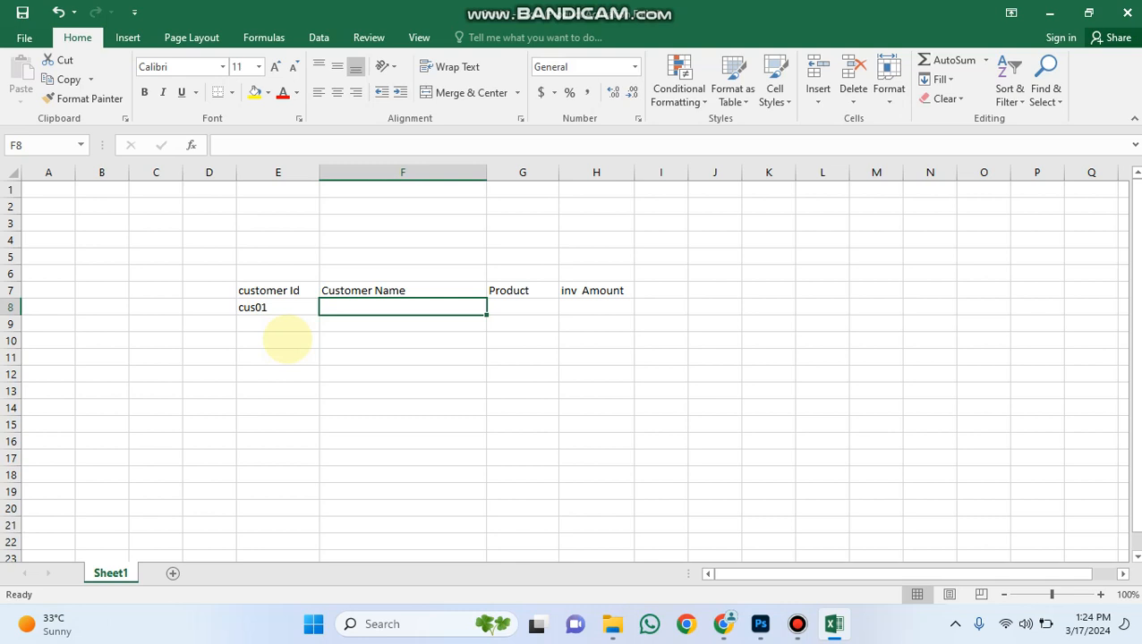
type("shazim")
key("Tab")
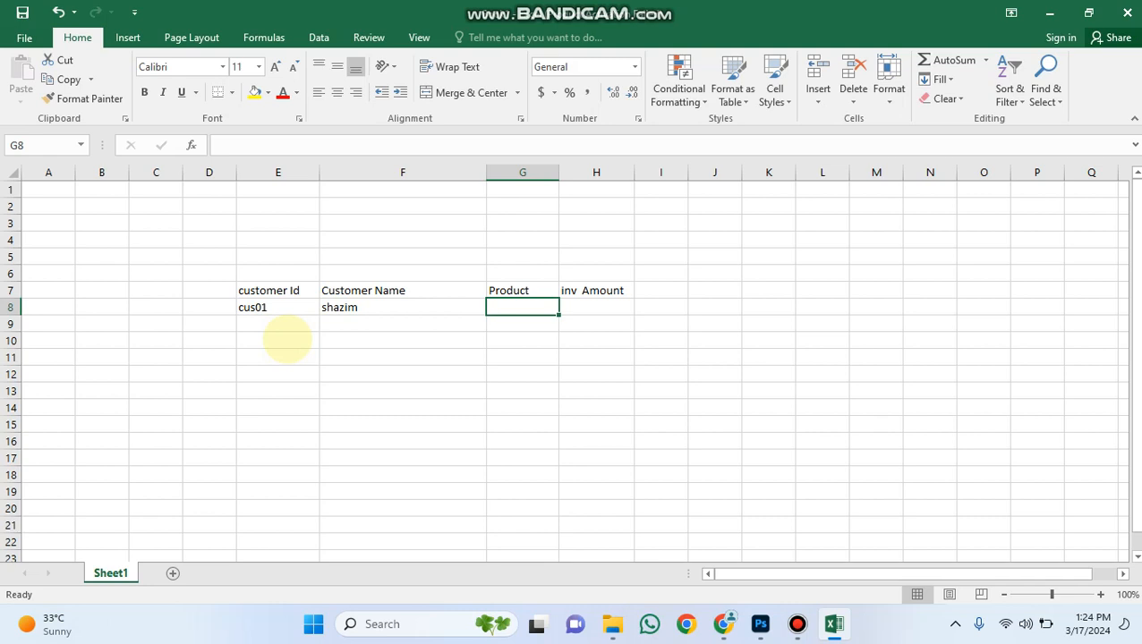
type("keyboard")
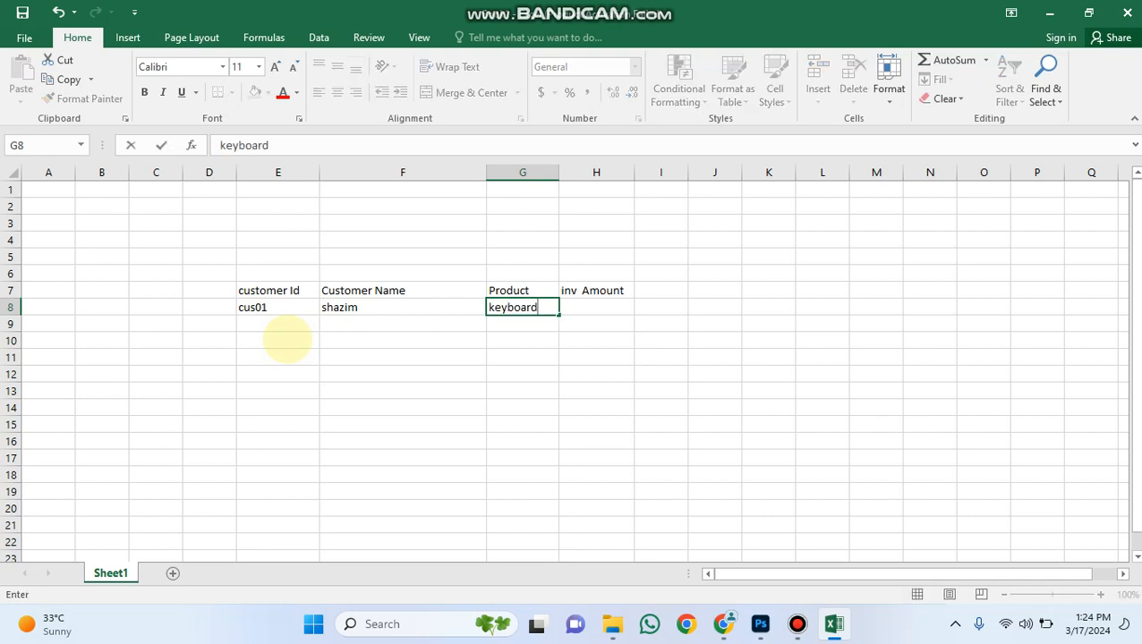
key("Tab")
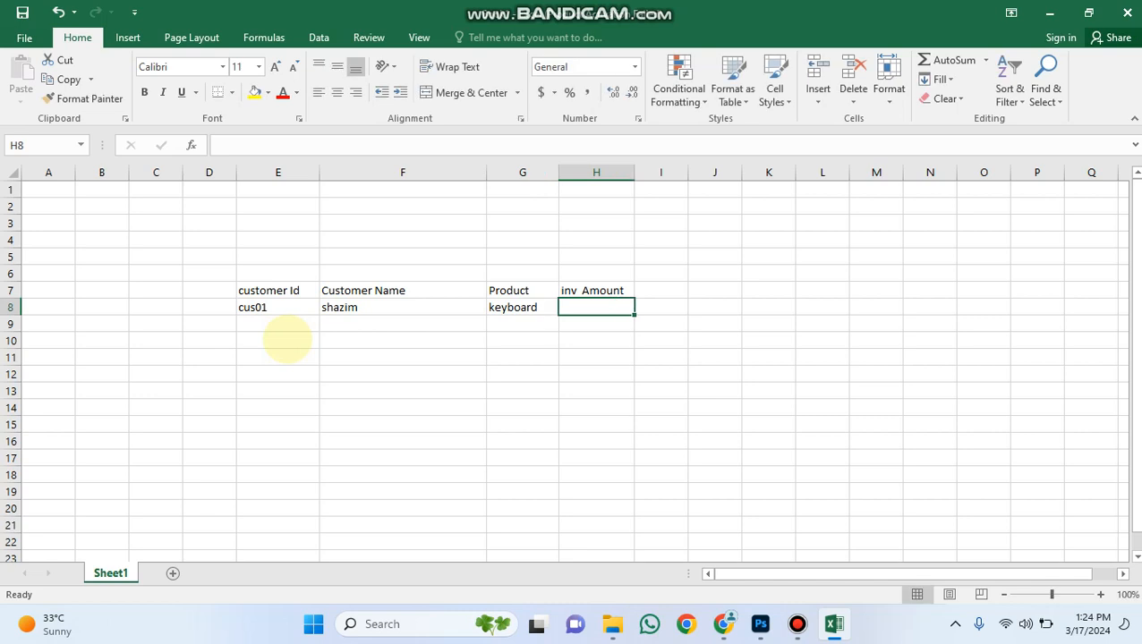
type("50000")
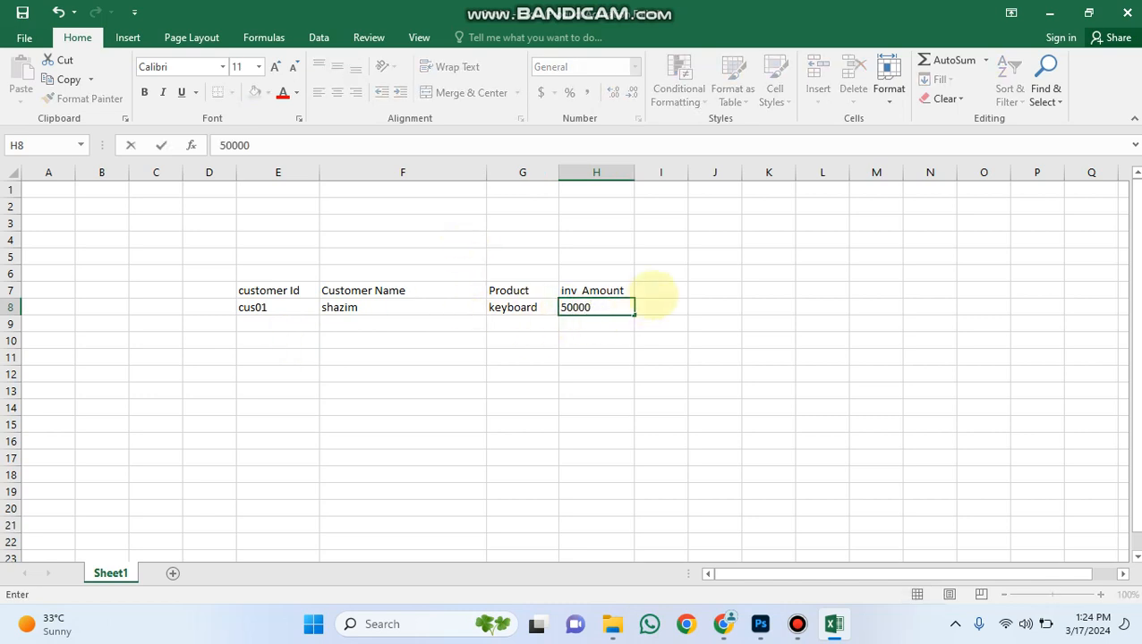
key("BackSpace")
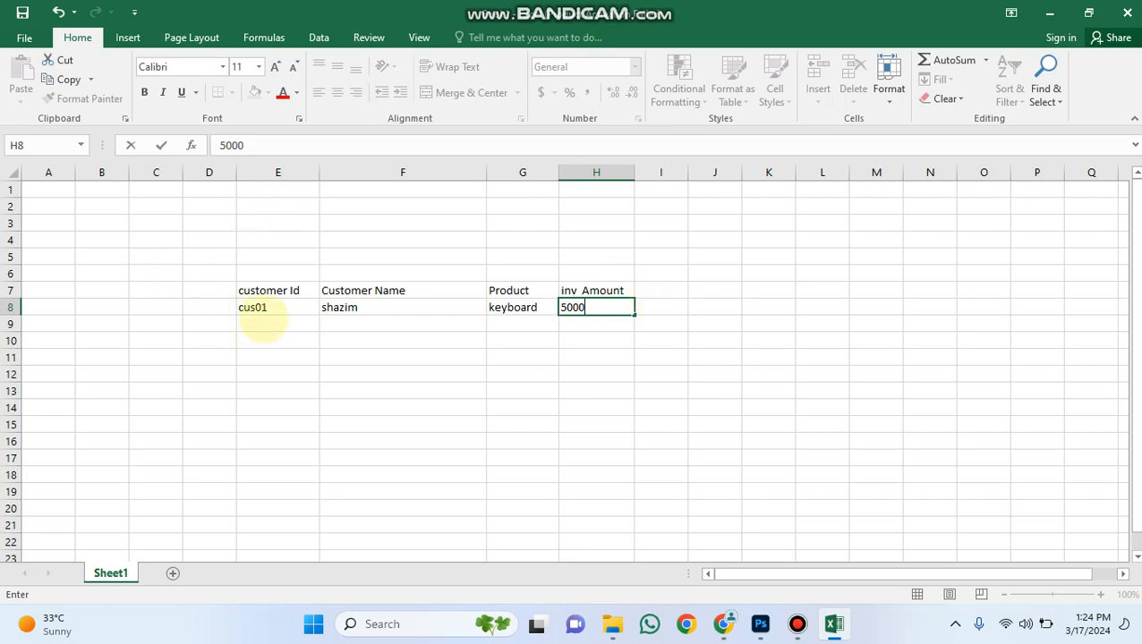
Fill row 9 with the second customer's ID and name, the product mouse and the invoice amount 4500.
left_click(263, 322)
type("cus01")
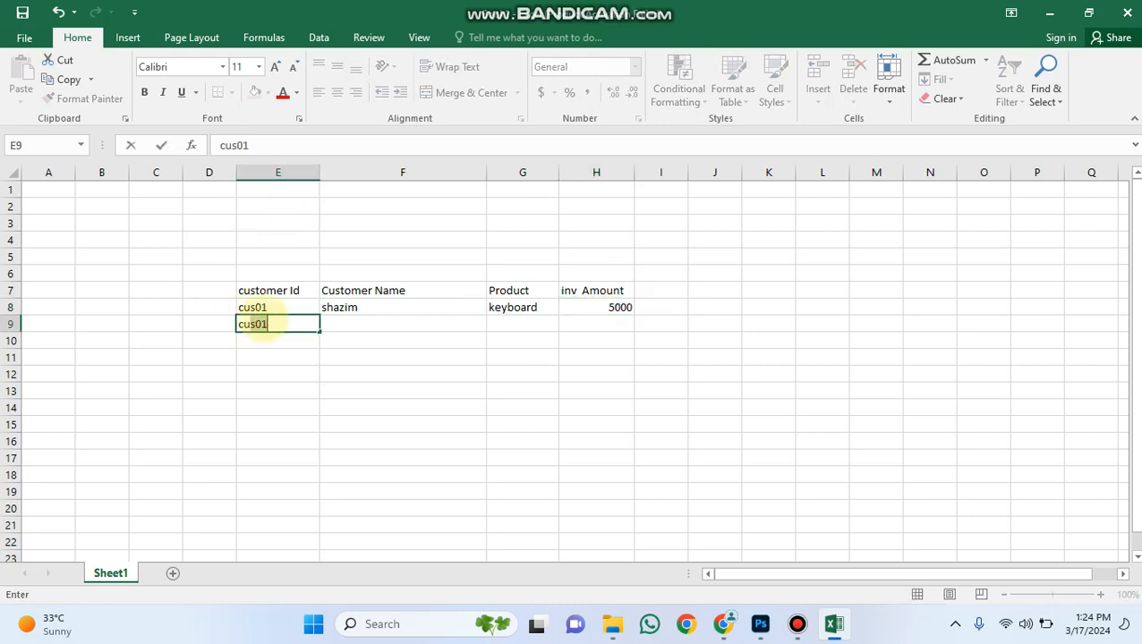
key("BackSpace")
type("2")
key("Tab")
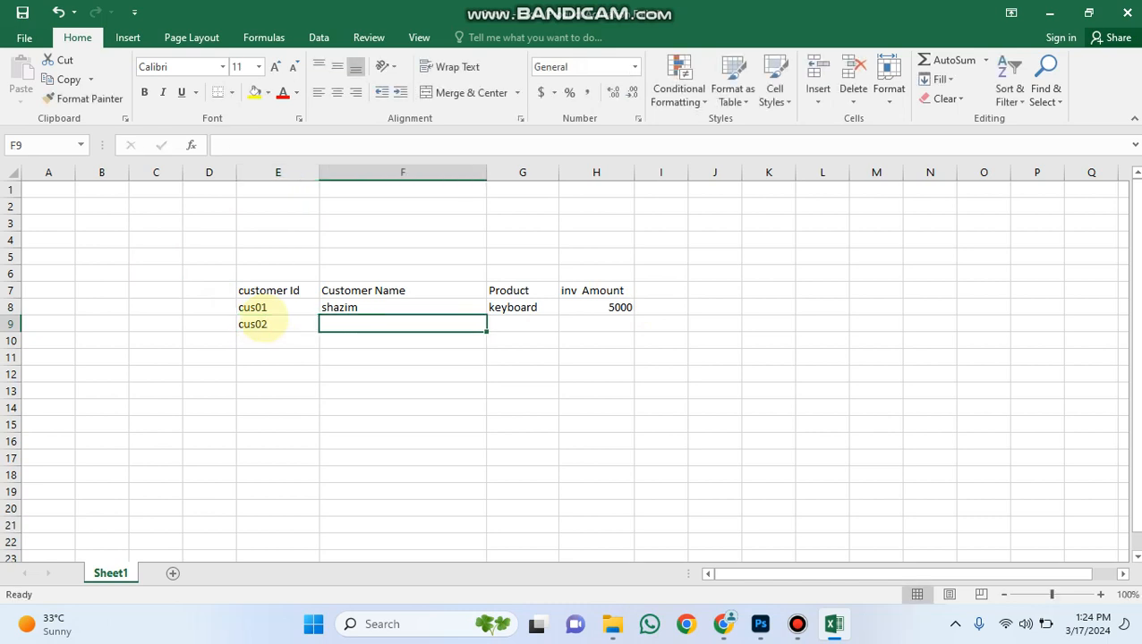
type("Ali")
key("Tab")
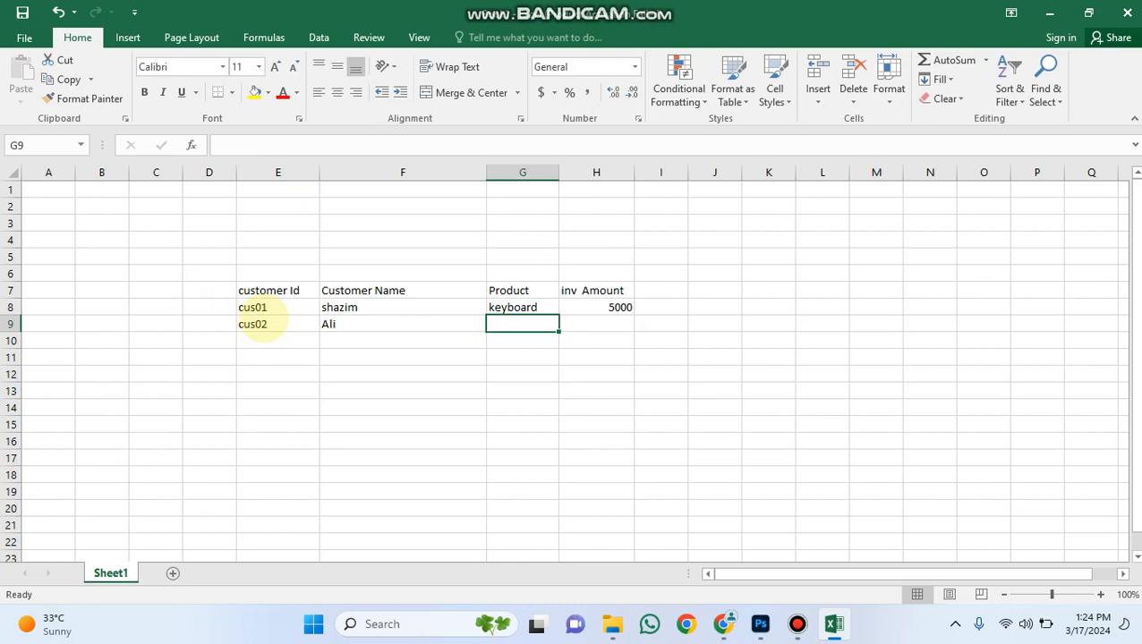
type("mouse")
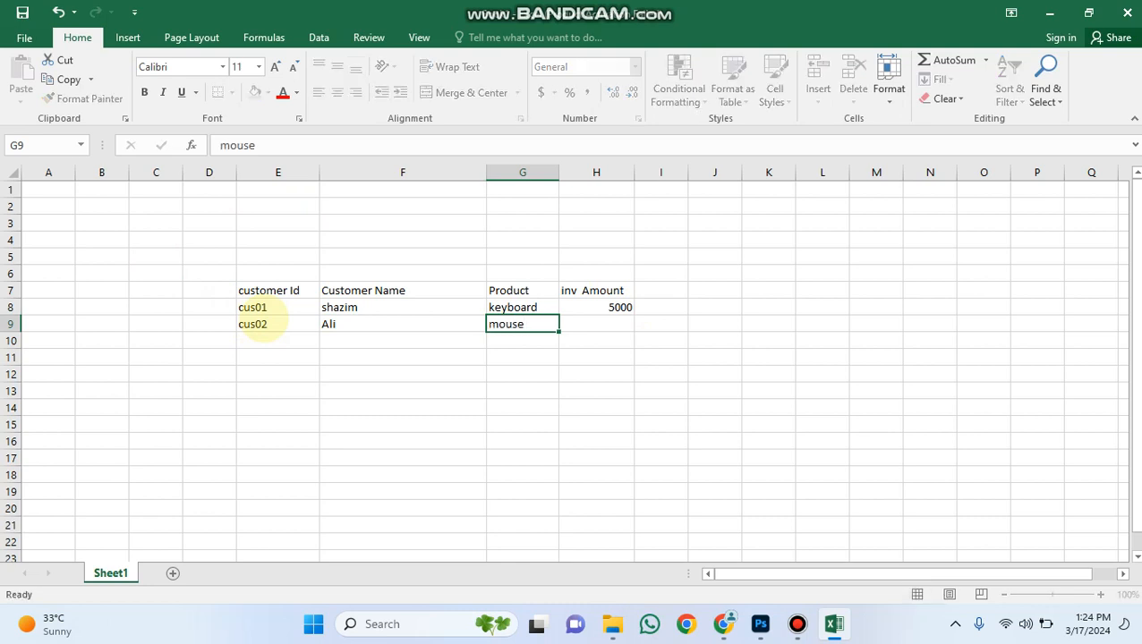
key("Tab")
type("4500")
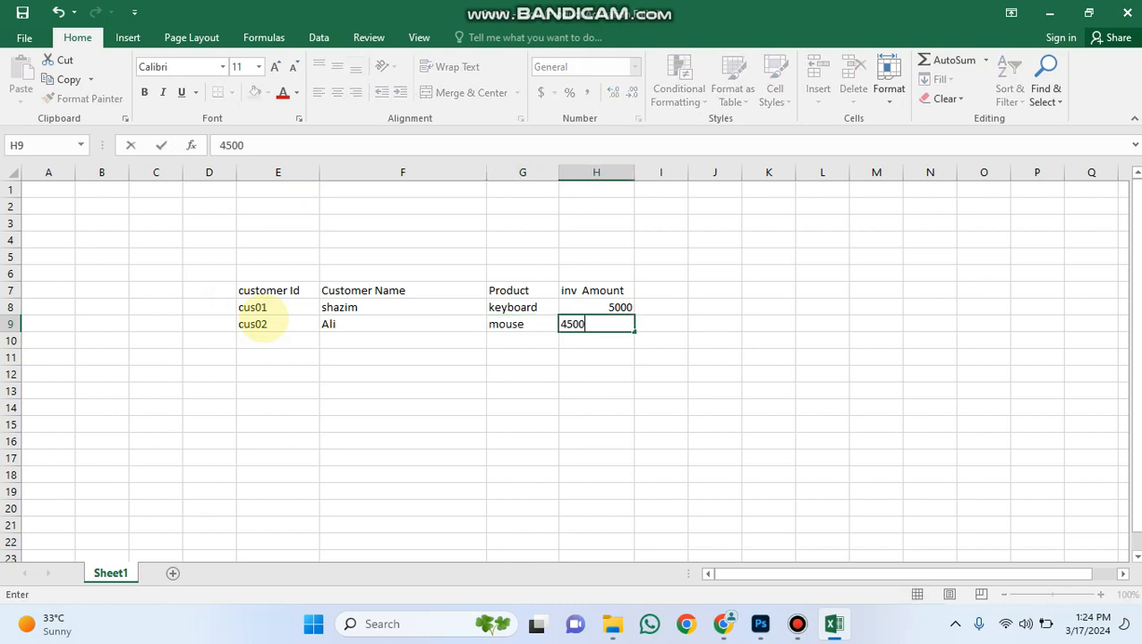
key("Return")
Fill row 10 with the third customer's ID and name, the product computer and the invoice amount 7800.
key("Left")
key("Left")
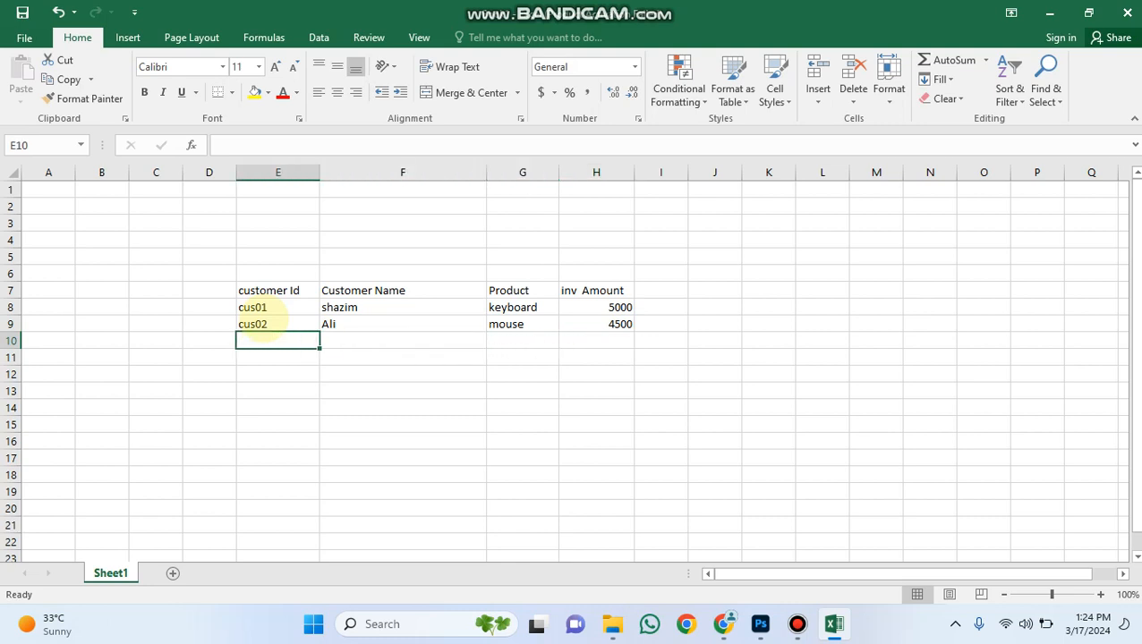
type("c")
key("BackSpace")
type("c")
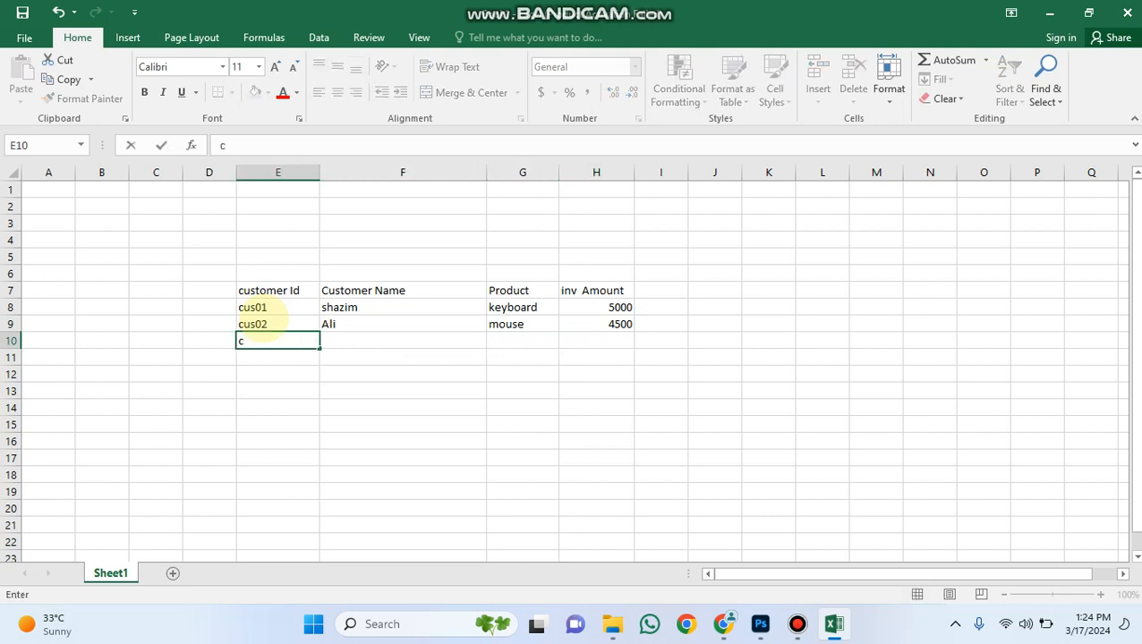
type("us03")
key("Tab")
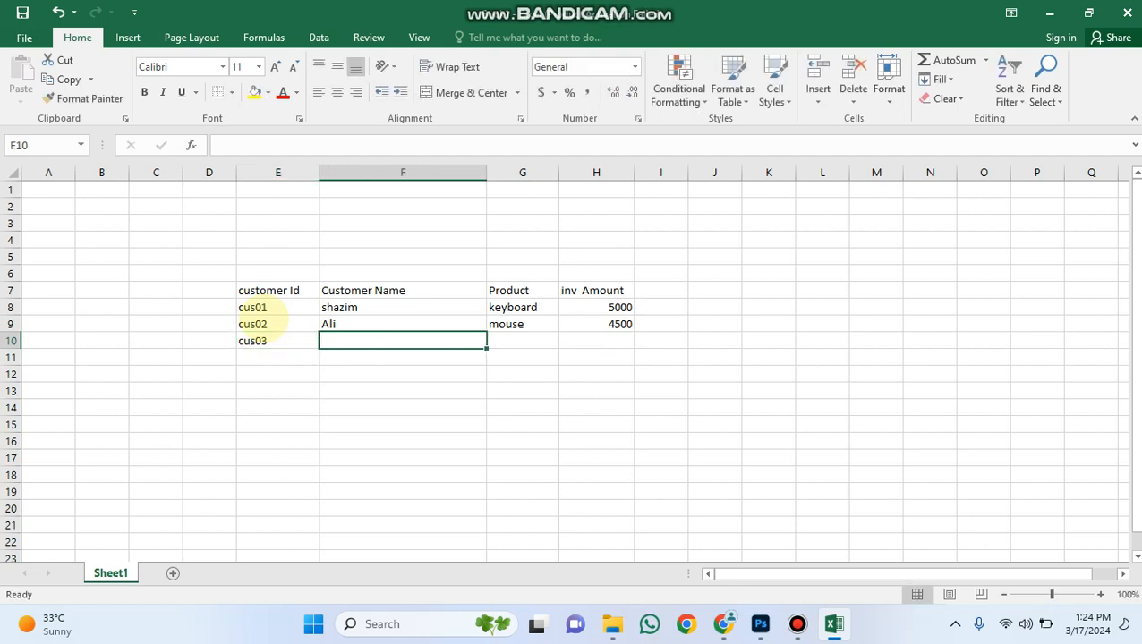
type("Rashid")
key("Tab")
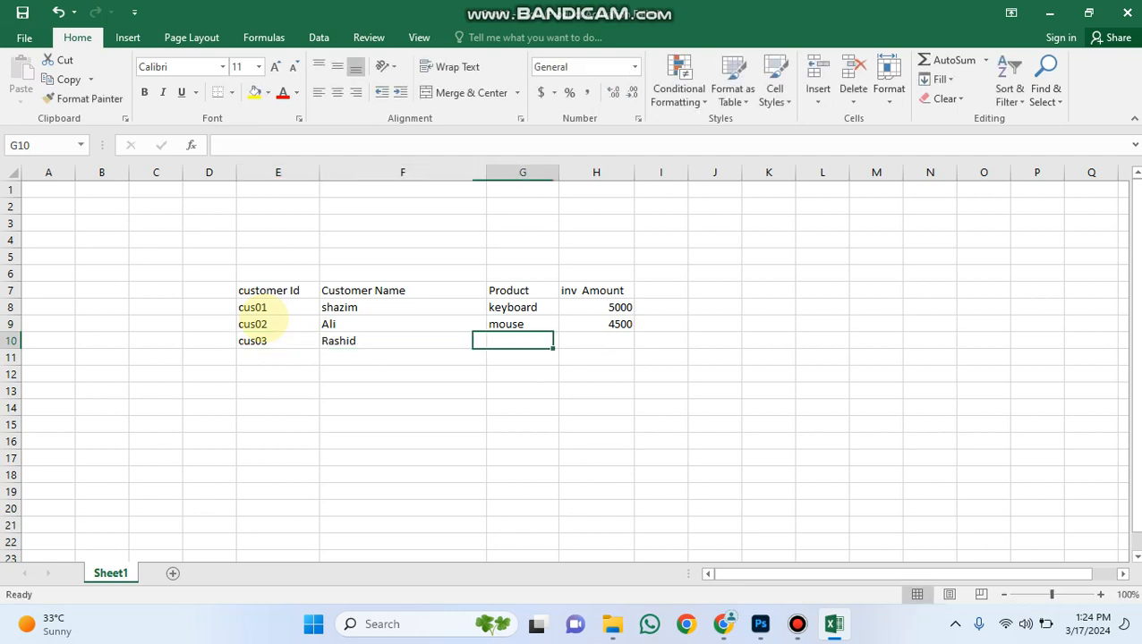
type("computer")
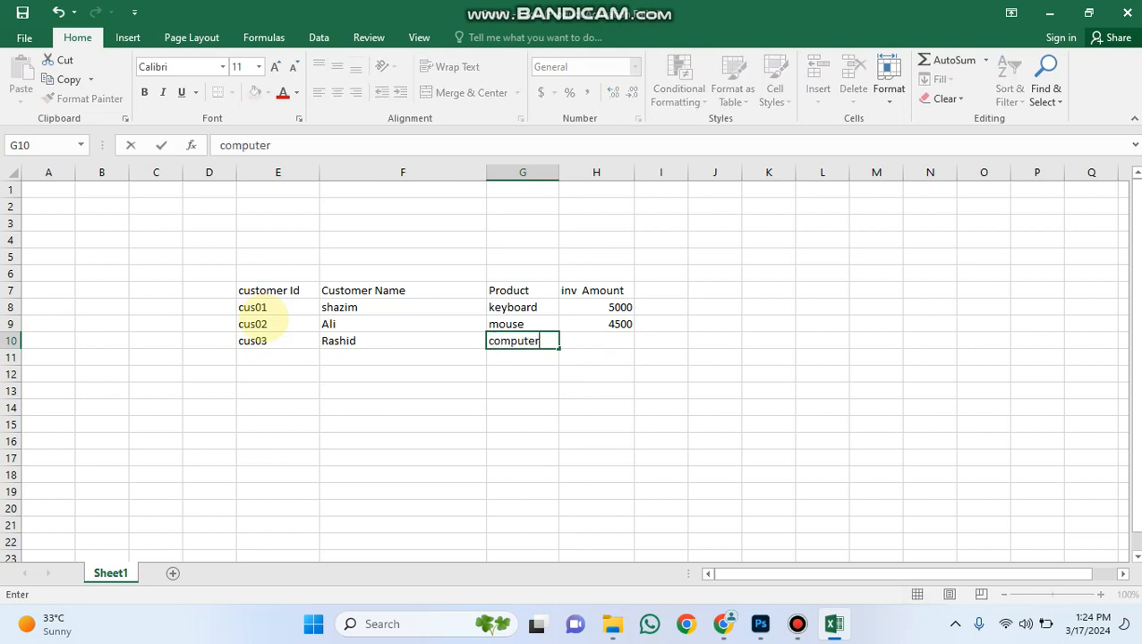
key("Tab")
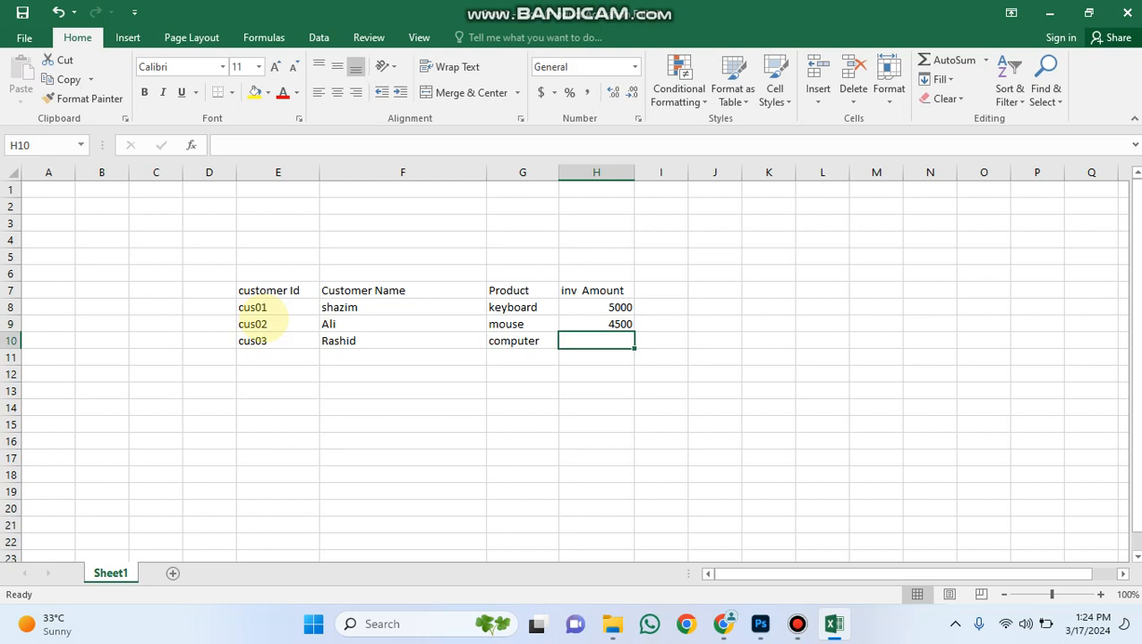
type("7800")
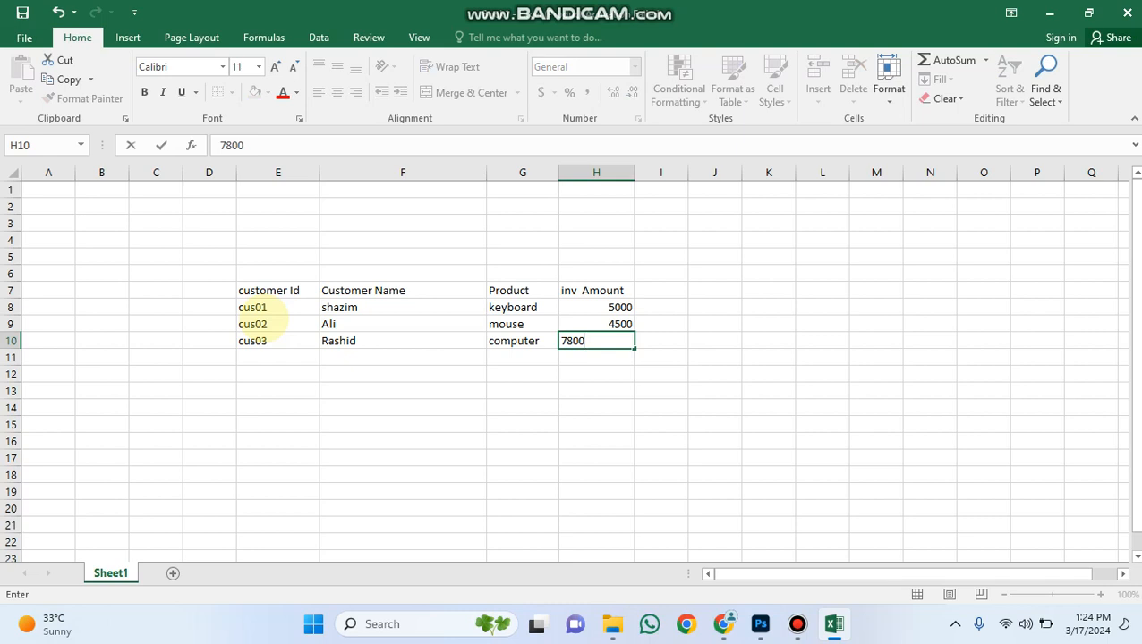
key("Return")
Fill row 11 with the fourth customer's ID and name, the product mouse and the invoice amount 9000.
key("Left")
key("Left")
key("Left")
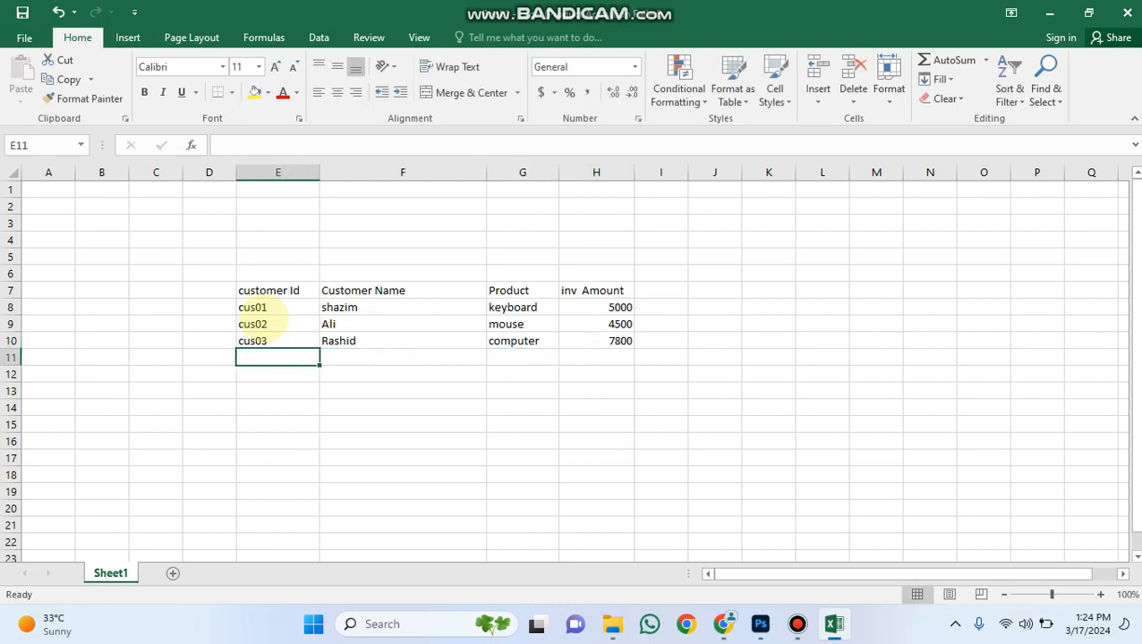
type("cus04")
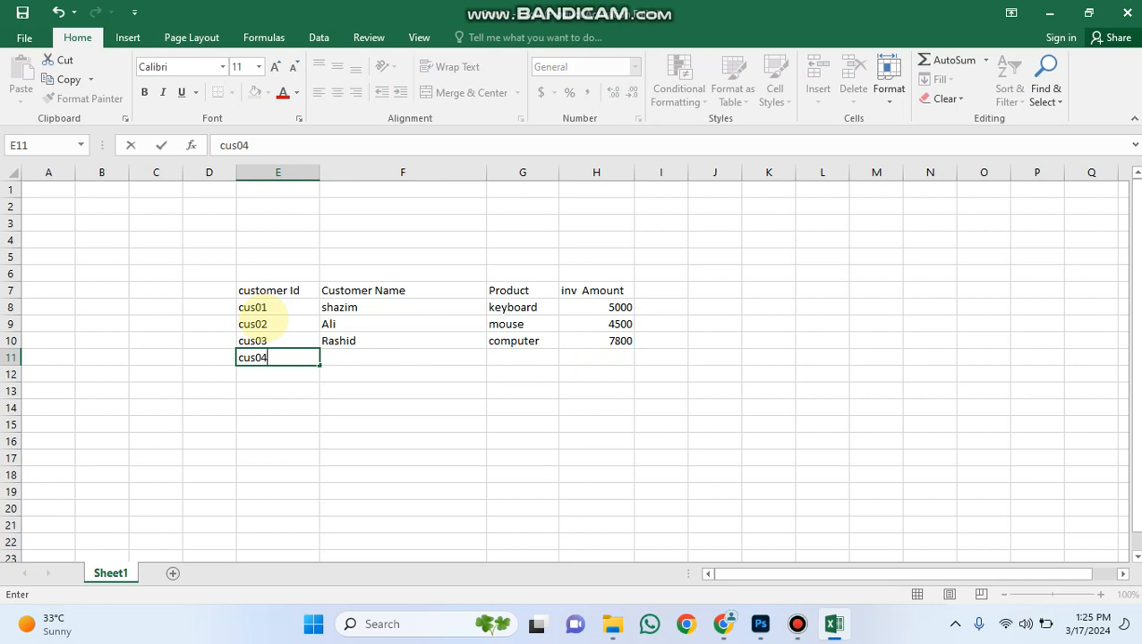
key("Tab")
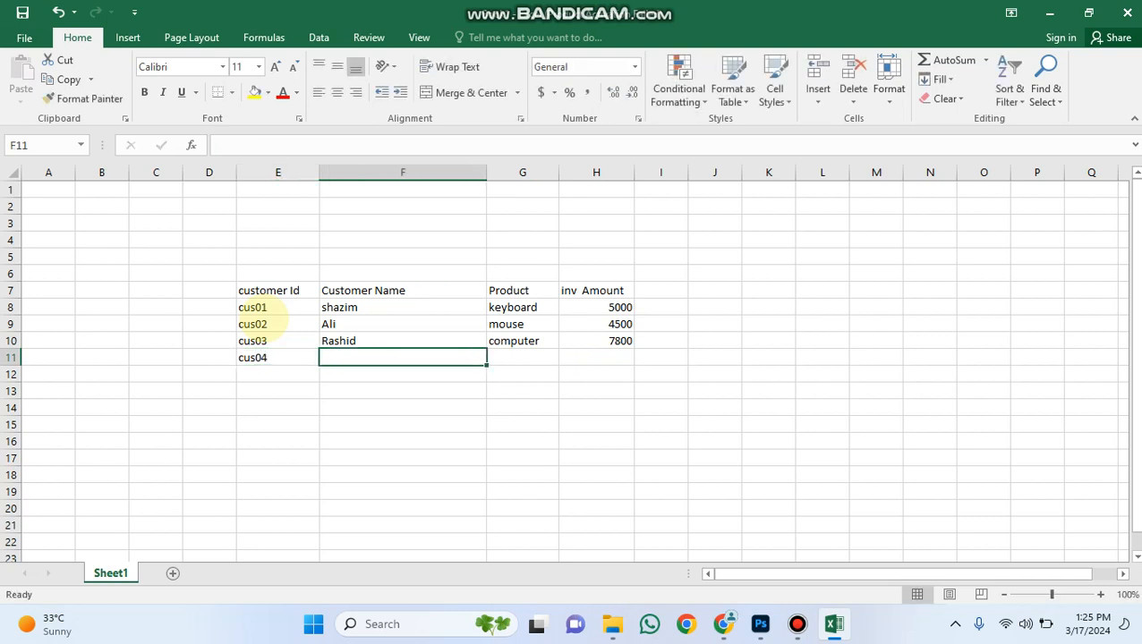
type("shahzad")
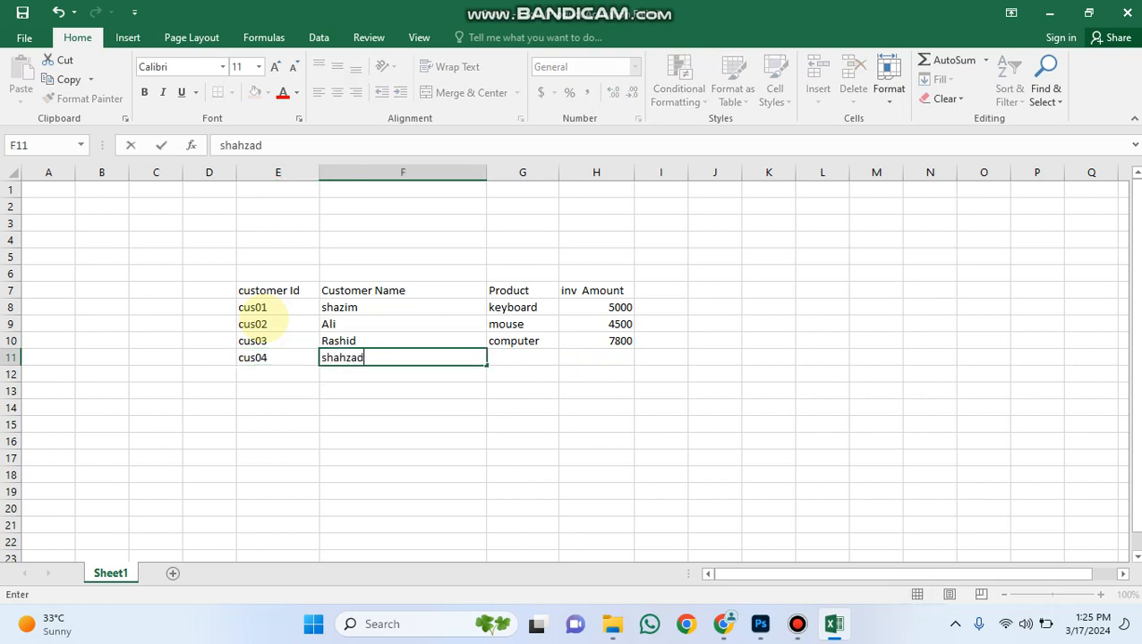
key("Tab")
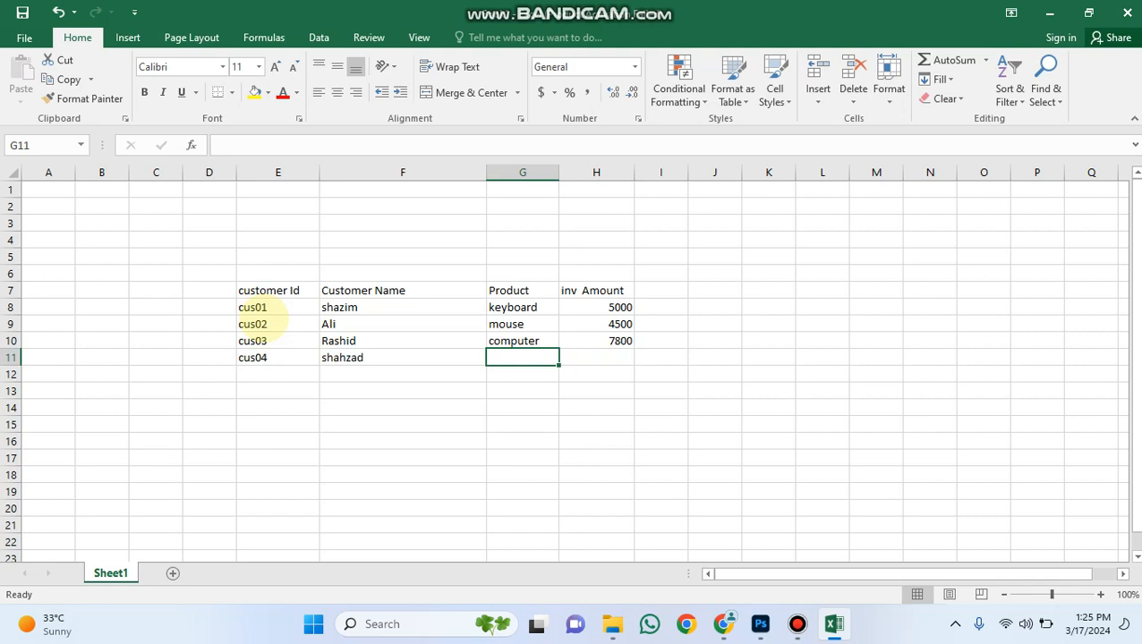
type("mouse")
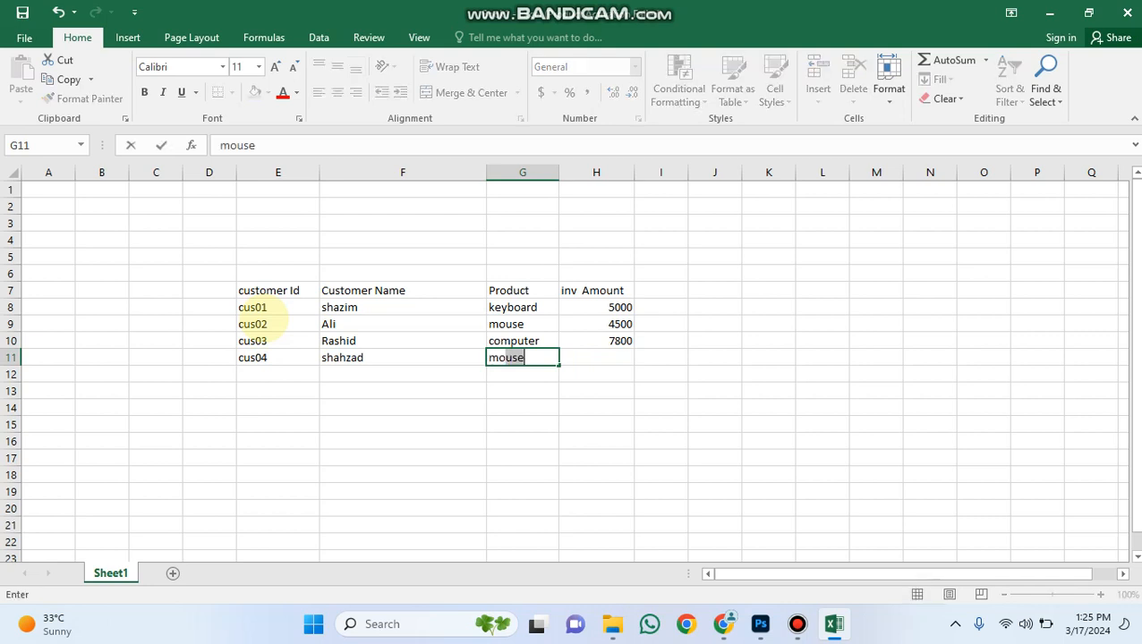
key("Tab")
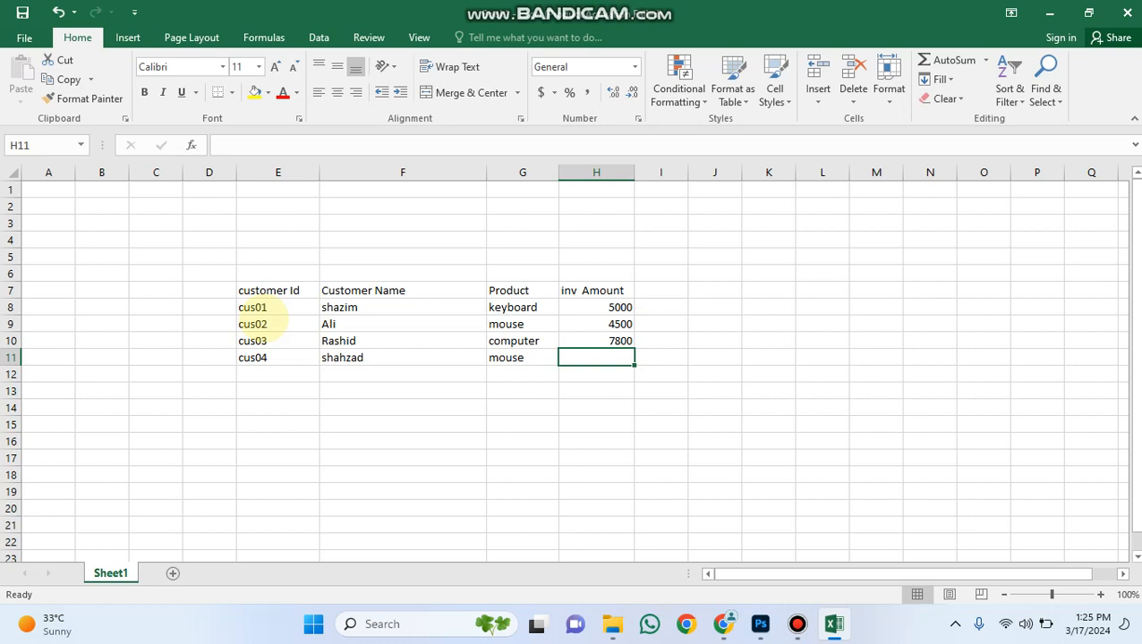
type("78")
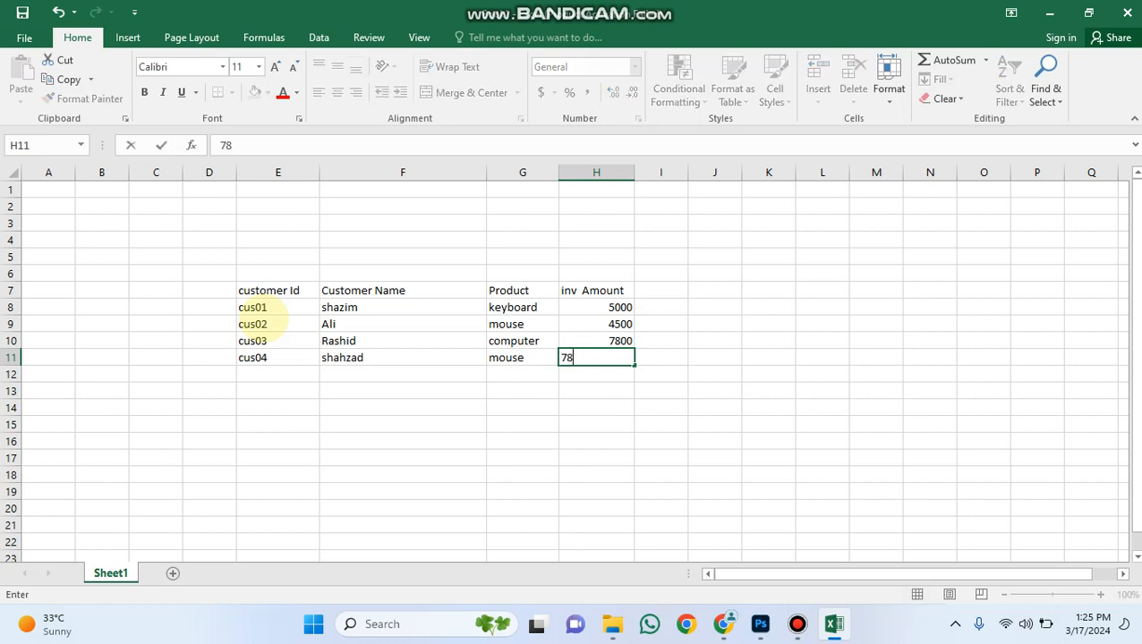
key("BackSpace")
key("BackSpace")
type("9000")
left_click(439, 395)
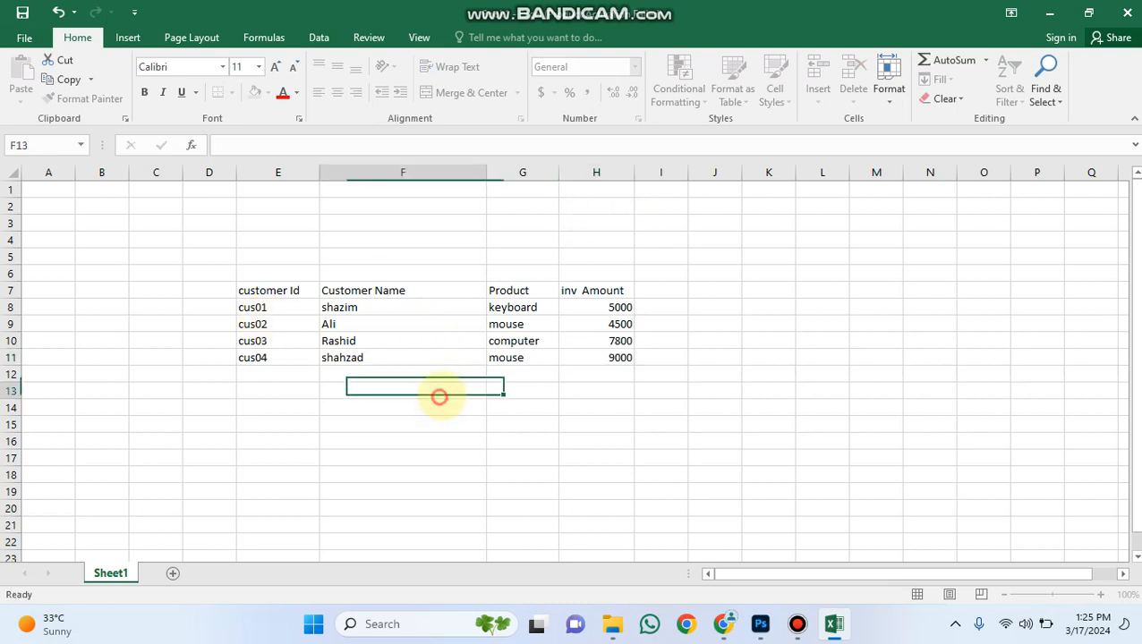
Copy the four customer records in E8:H11 and paste them directly below, starting at cell E12.
left_click(259, 307)
left_click_drag(259, 307, 573, 362)
key("ctrl+c")
left_click(273, 376)
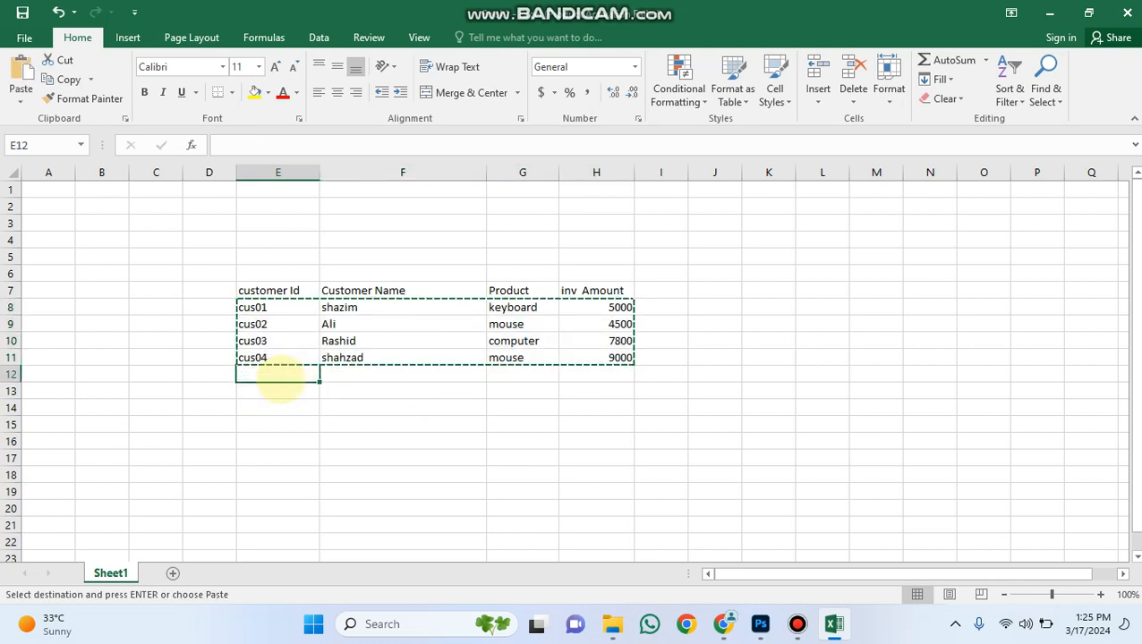
key("ctrl+v")
left_click(289, 440)
left_click(277, 408)
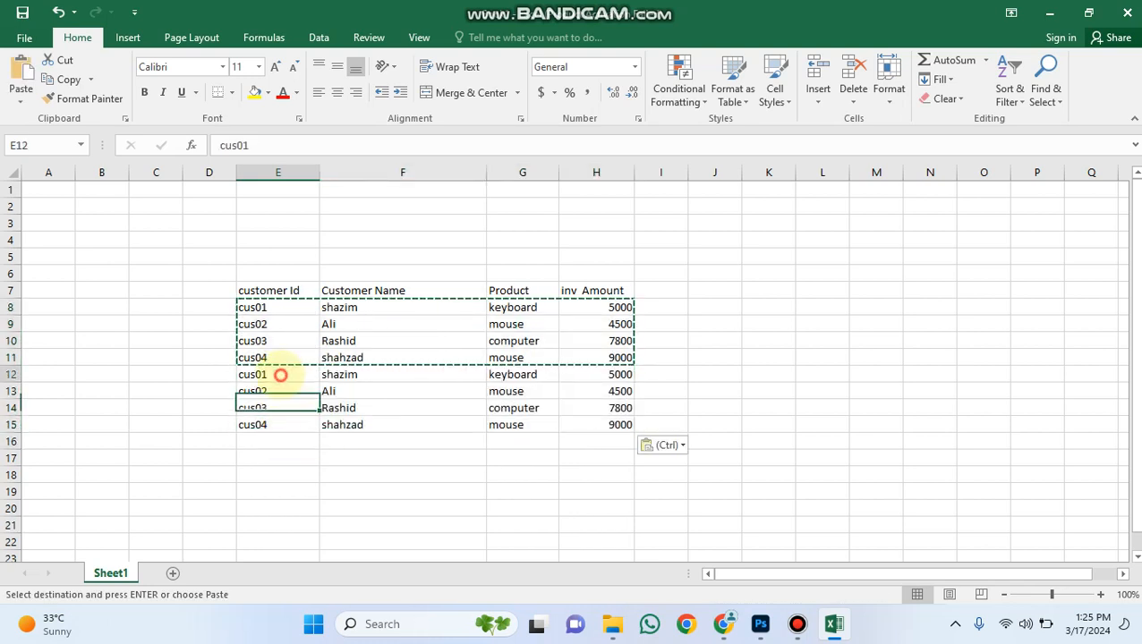
Change the customer ID in E12 to the next one in sequence and fill the series down to E15.
double_click(279, 374)
key("BackSpace")
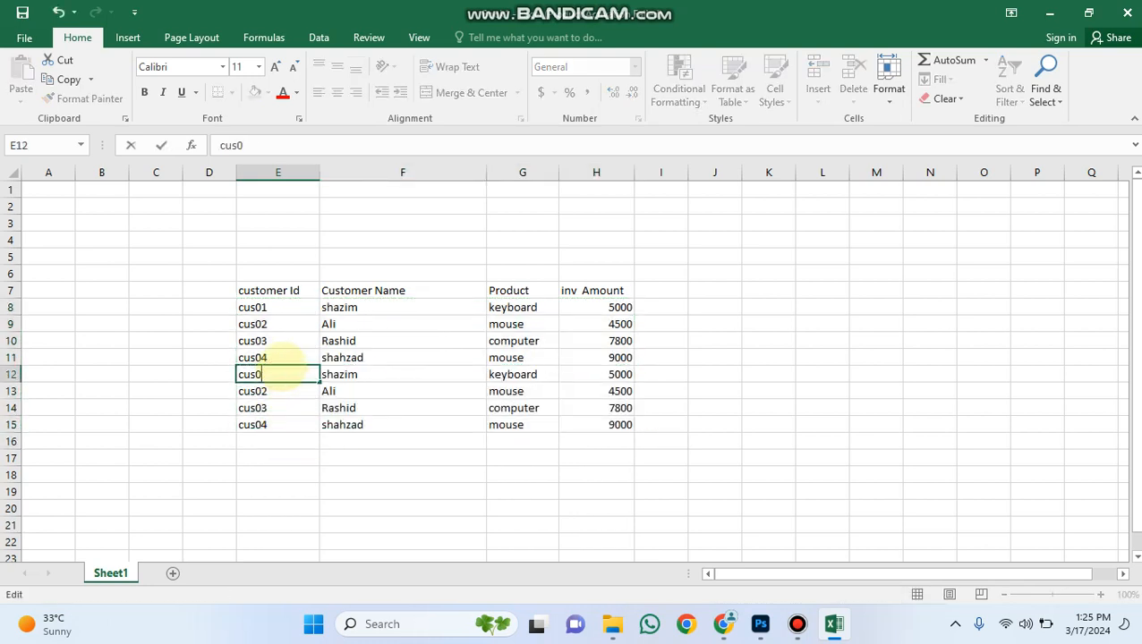
type("5")
left_click(268, 391)
left_click(277, 376)
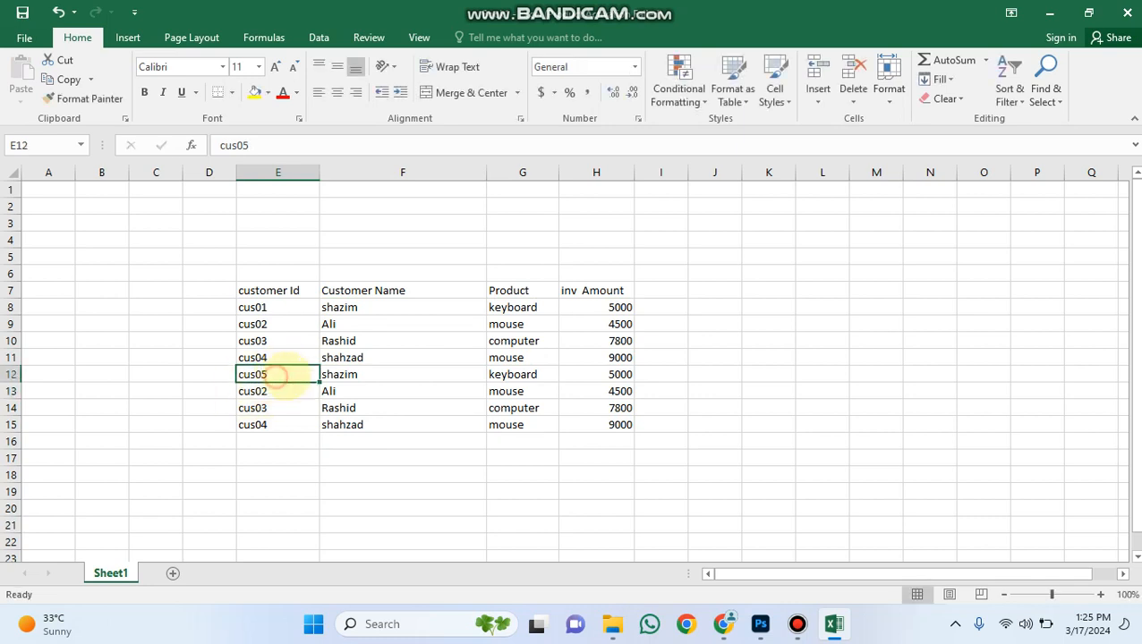
left_click_drag(319, 383, 317, 432)
Replace the duplicated customer names in cells F13, F14 and F15 with three new customer names.
left_click(402, 376)
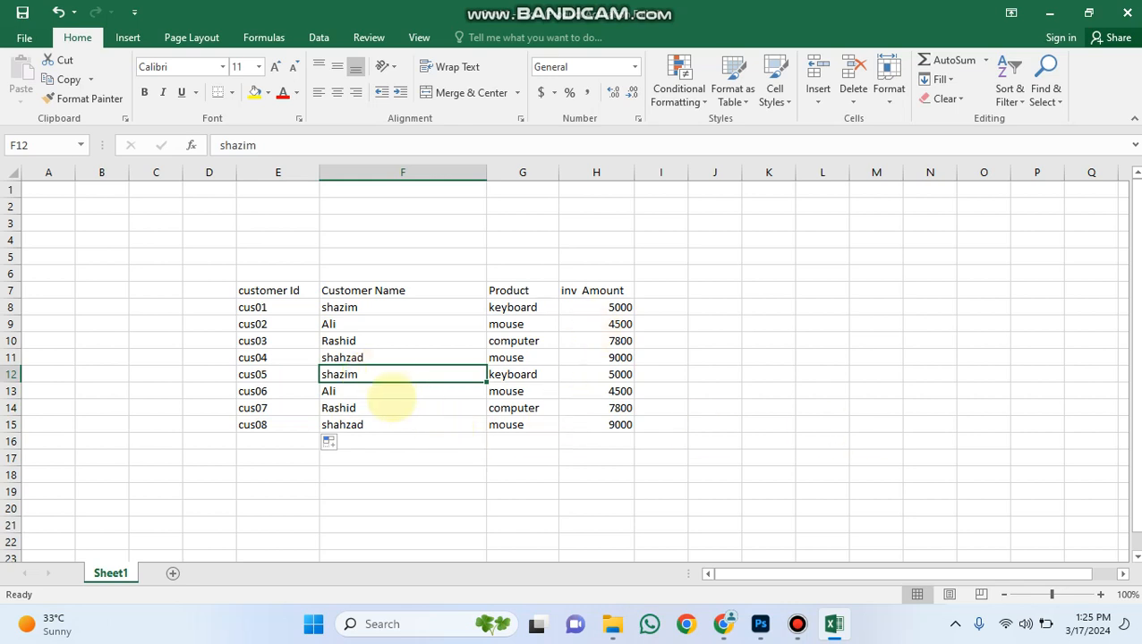
left_click(391, 397)
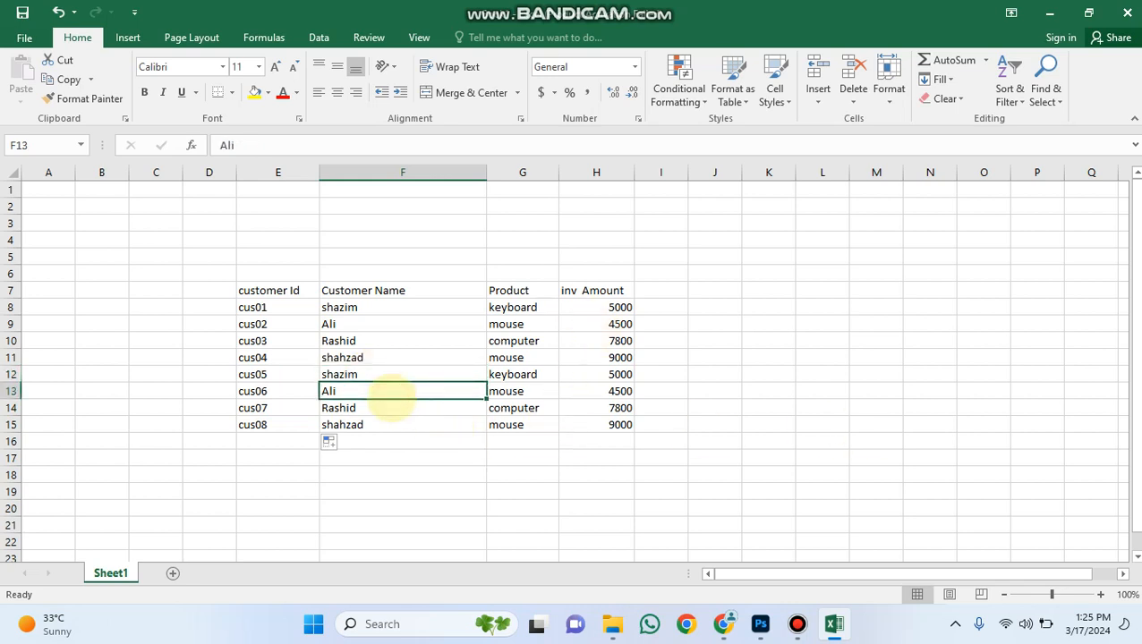
type("arsalan")
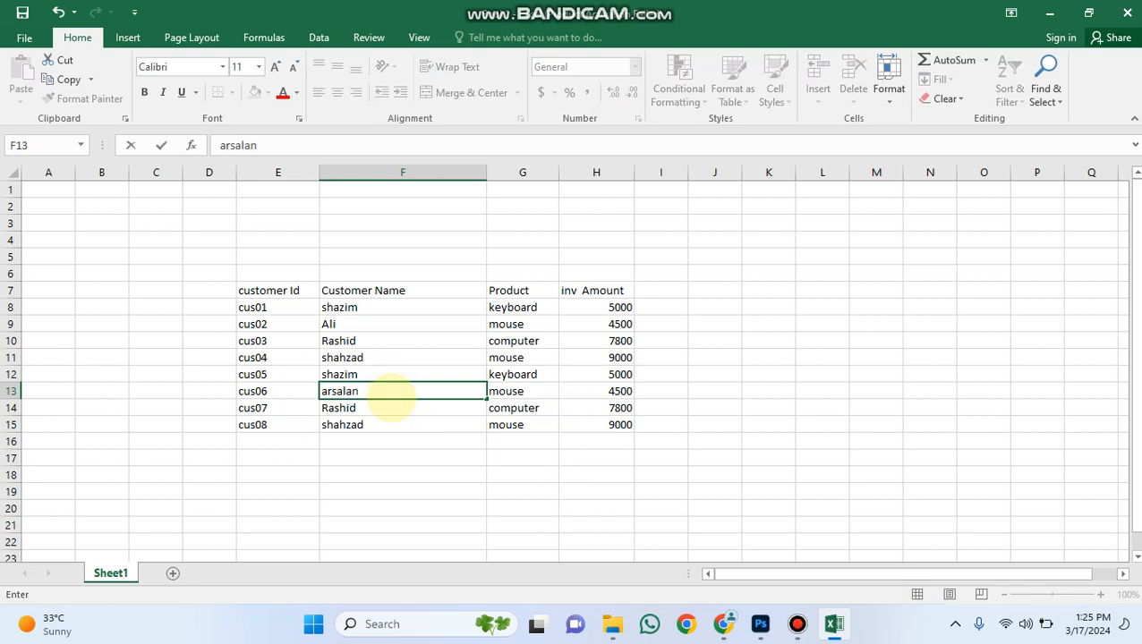
left_click(349, 408)
type("asad")
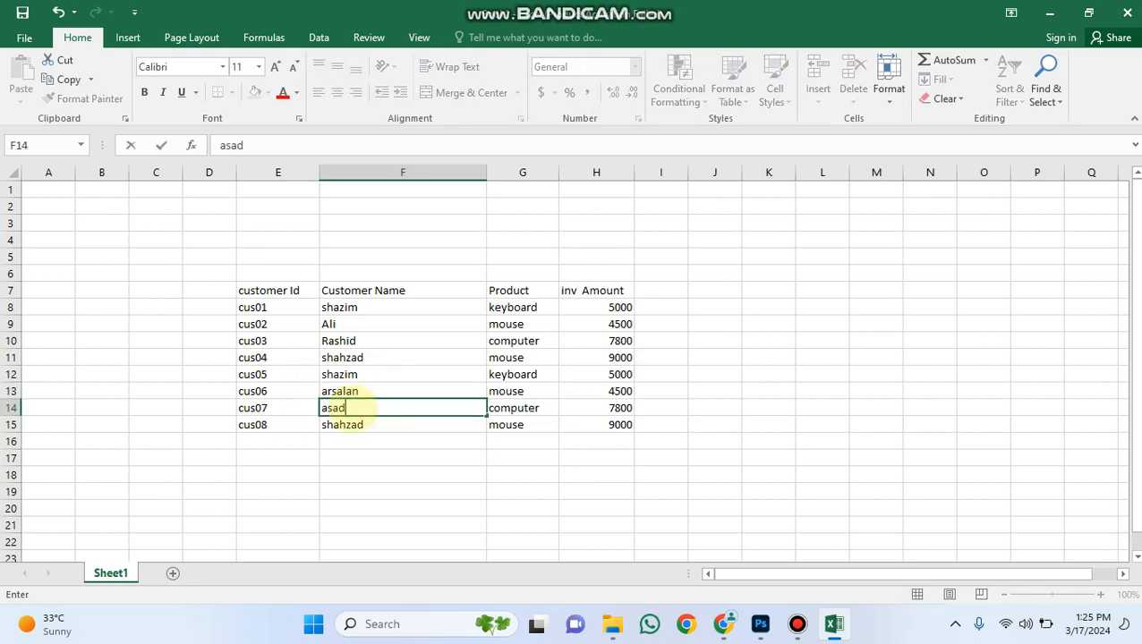
left_click(371, 426)
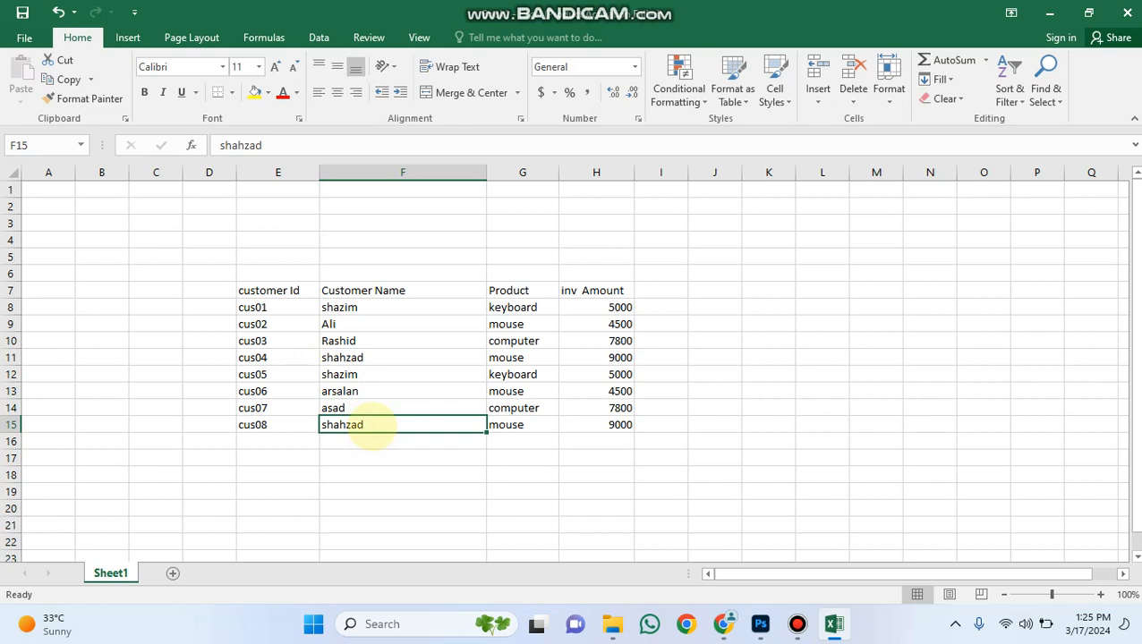
type("raheel")
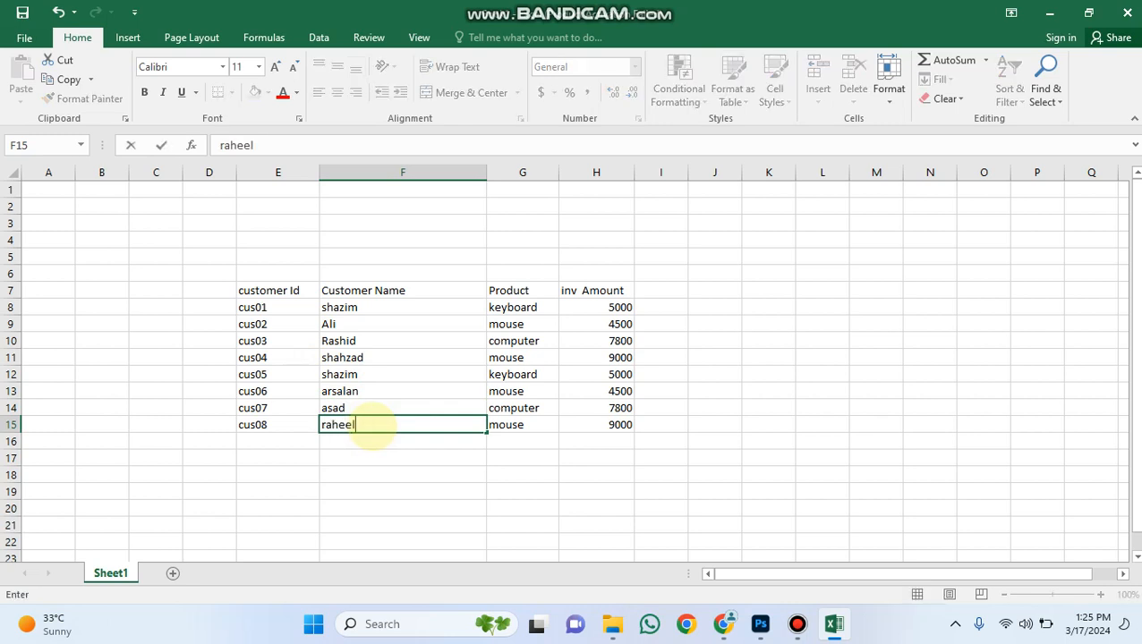
Copy the product keyboard from cell G8 into cells G13 and G14.
left_click(526, 307)
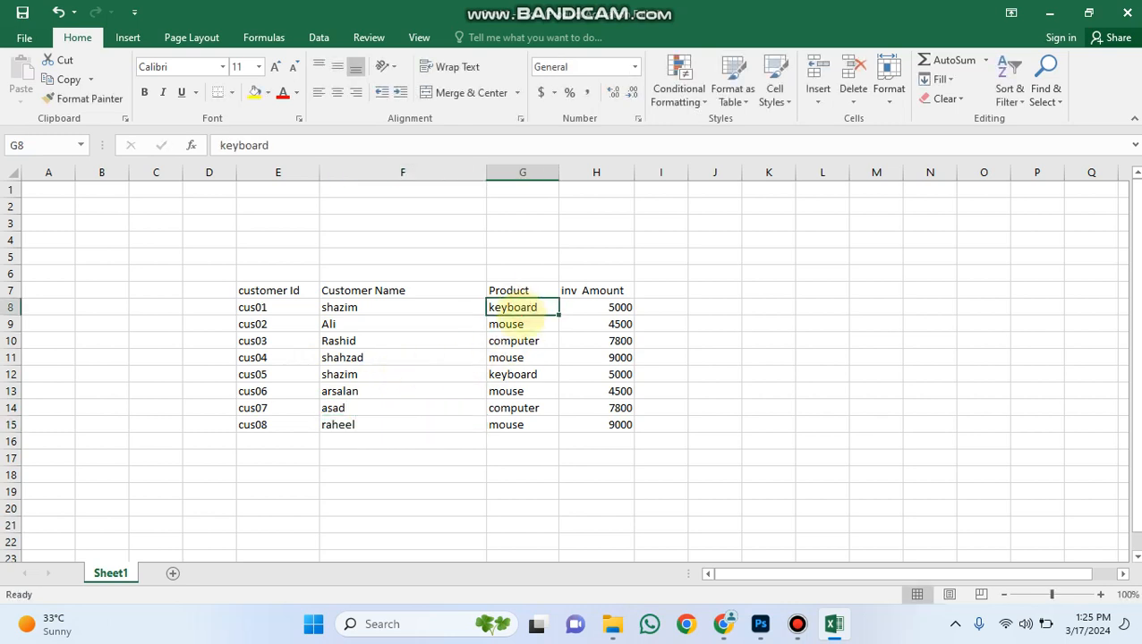
key("ctrl+c")
left_click(526, 391)
key("ctrl+v")
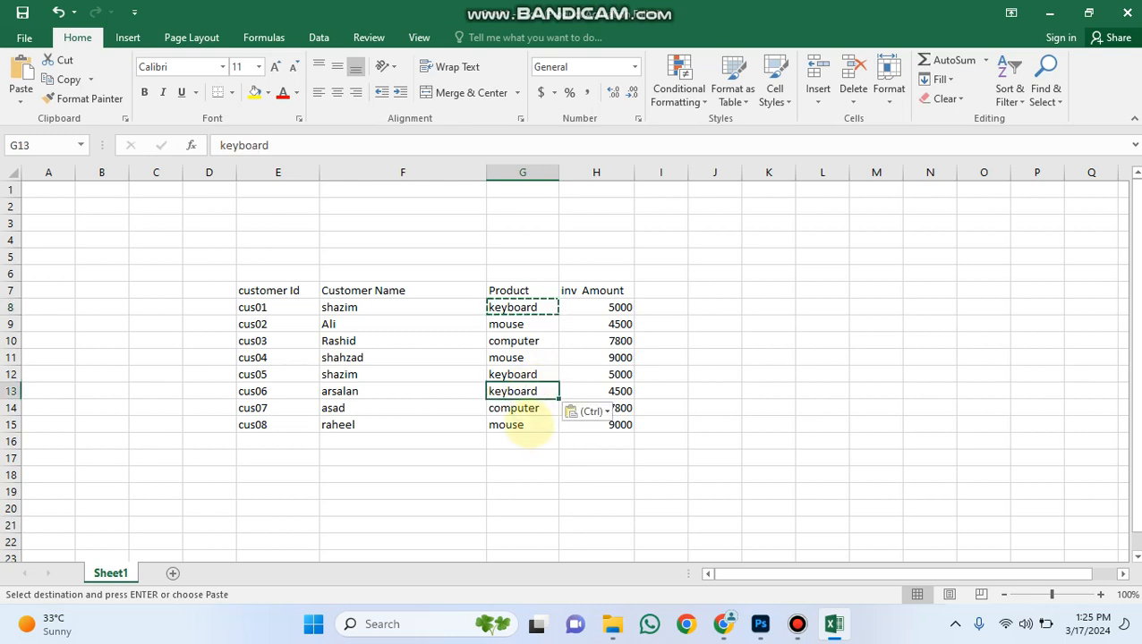
left_click(524, 409)
key("ctrl+v")
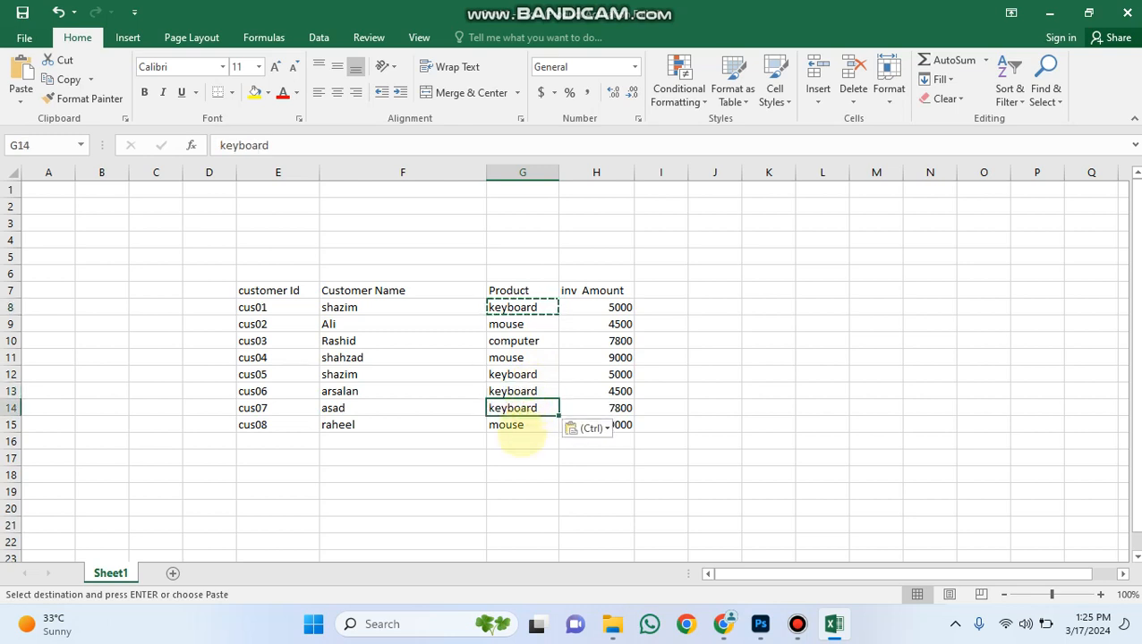
Replace the product in cell G14 with mouse, copied from cell G11.
left_click(524, 359)
key("ctrl+c")
left_click(528, 408)
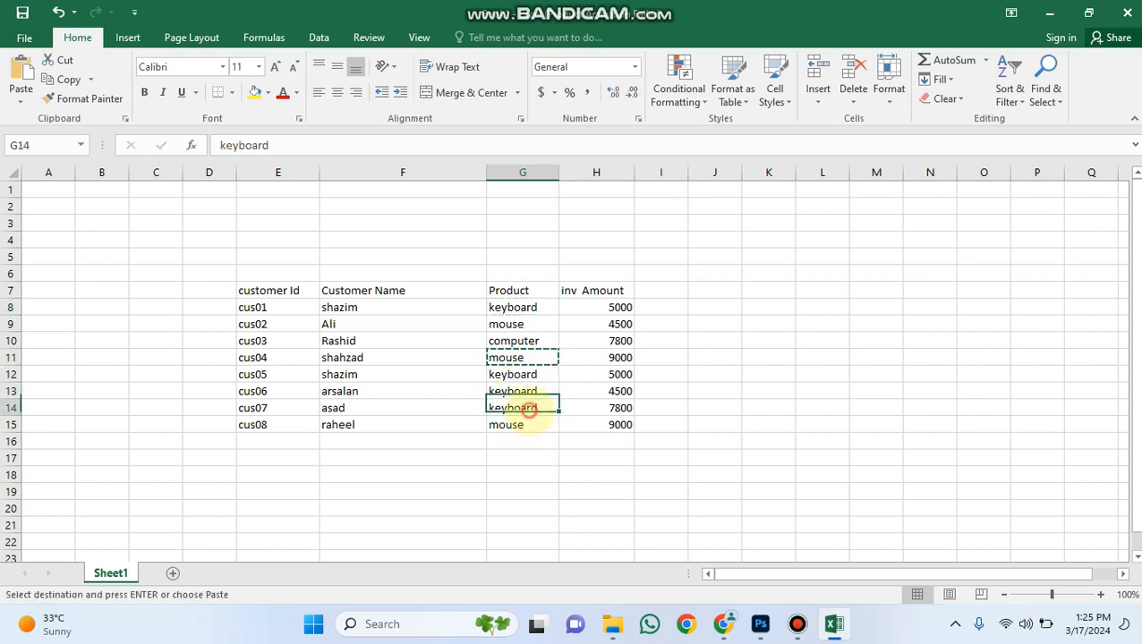
key("ctrl+v")
Set the invoice amounts to 7541 in cell H13 and 9600 in cell H14.
left_click(569, 357)
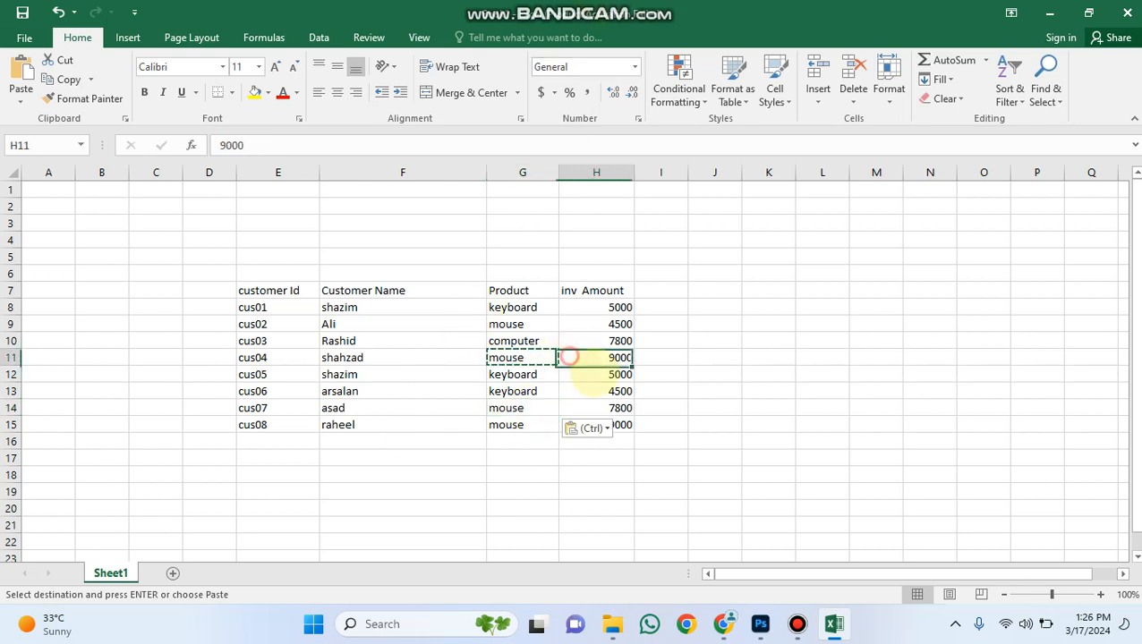
left_click(603, 392)
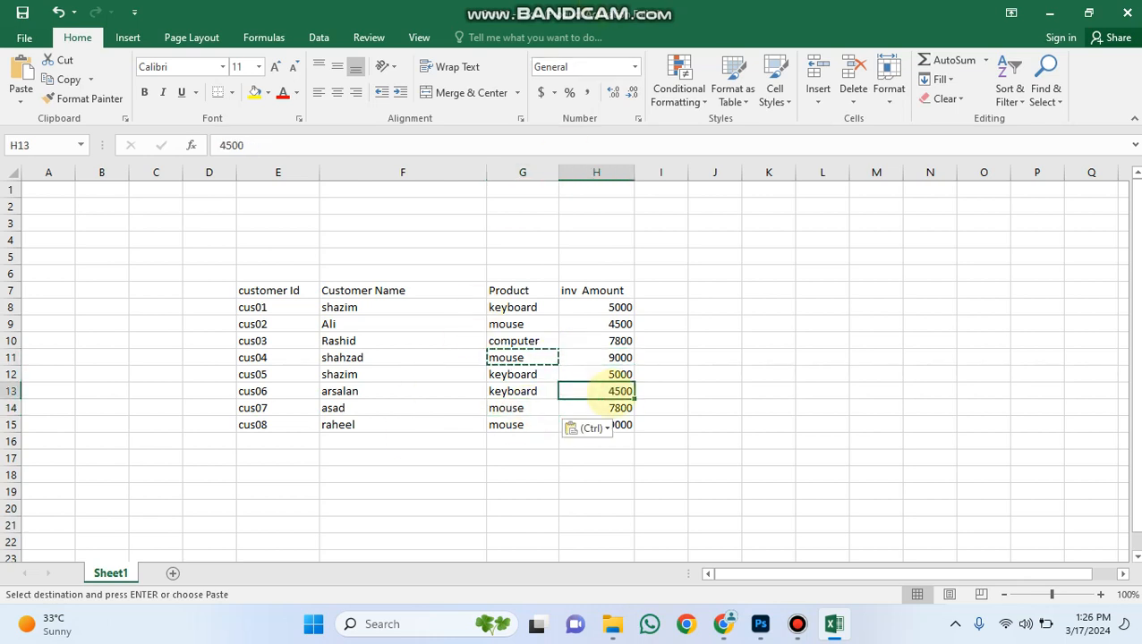
type("7541")
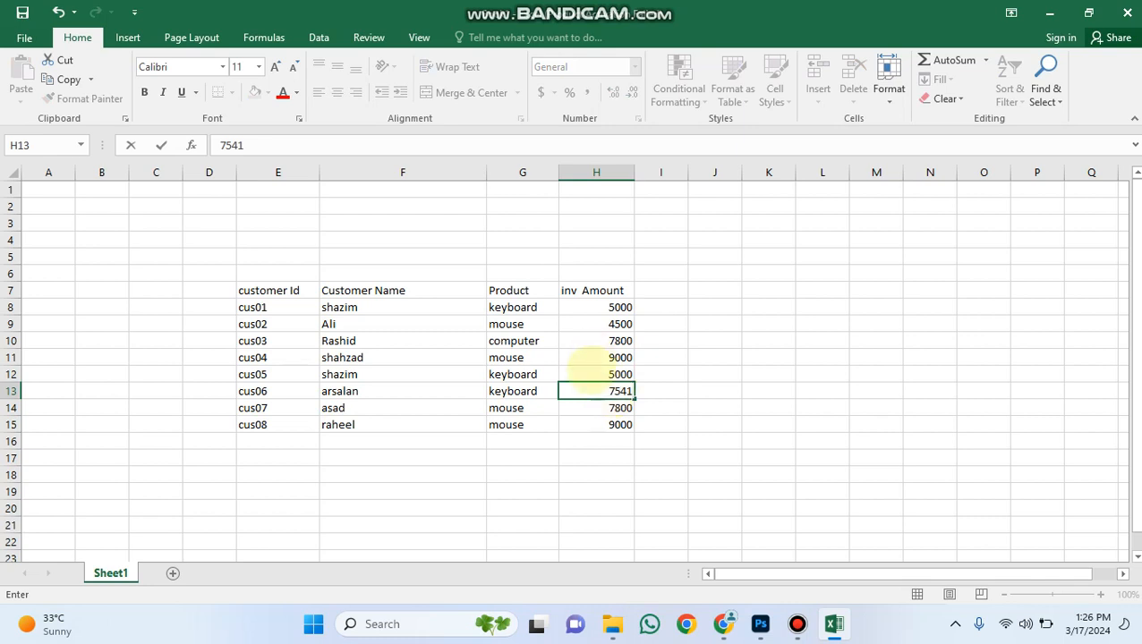
left_click(593, 410)
type("9600")
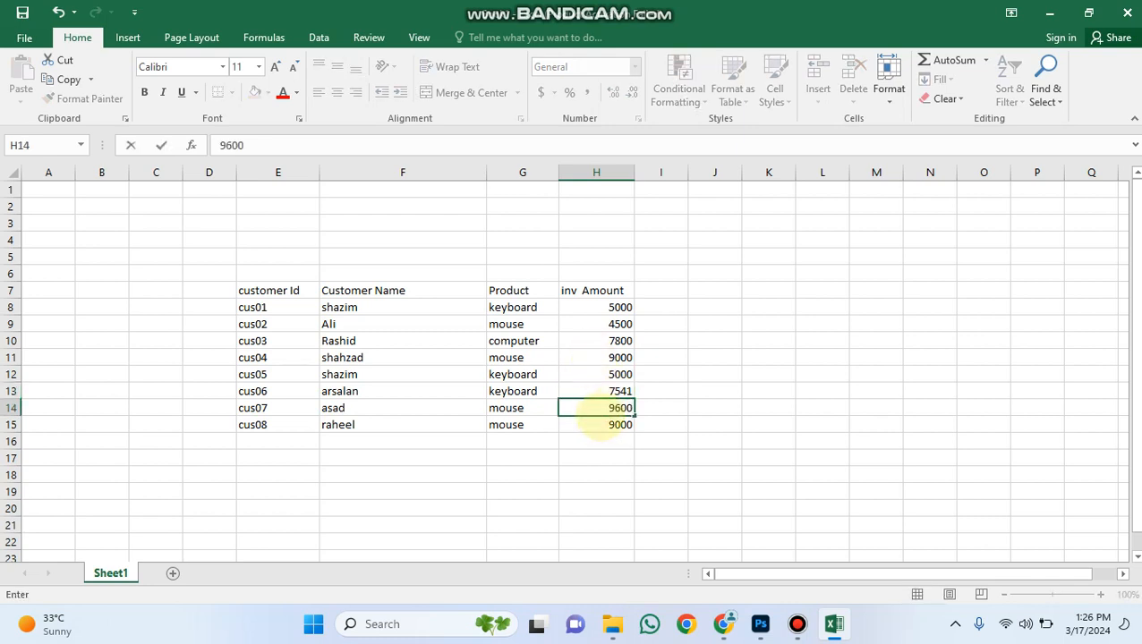
left_click(596, 421)
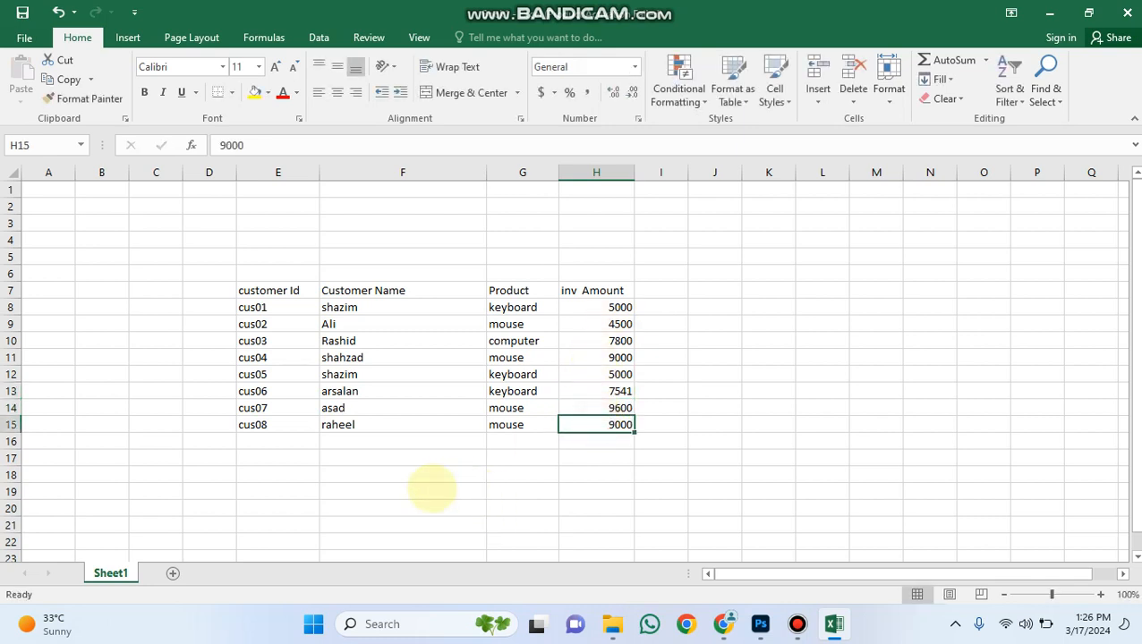
Create a PivotTable from the customer table in range E7:H15 on a new worksheet.
left_click(428, 488)
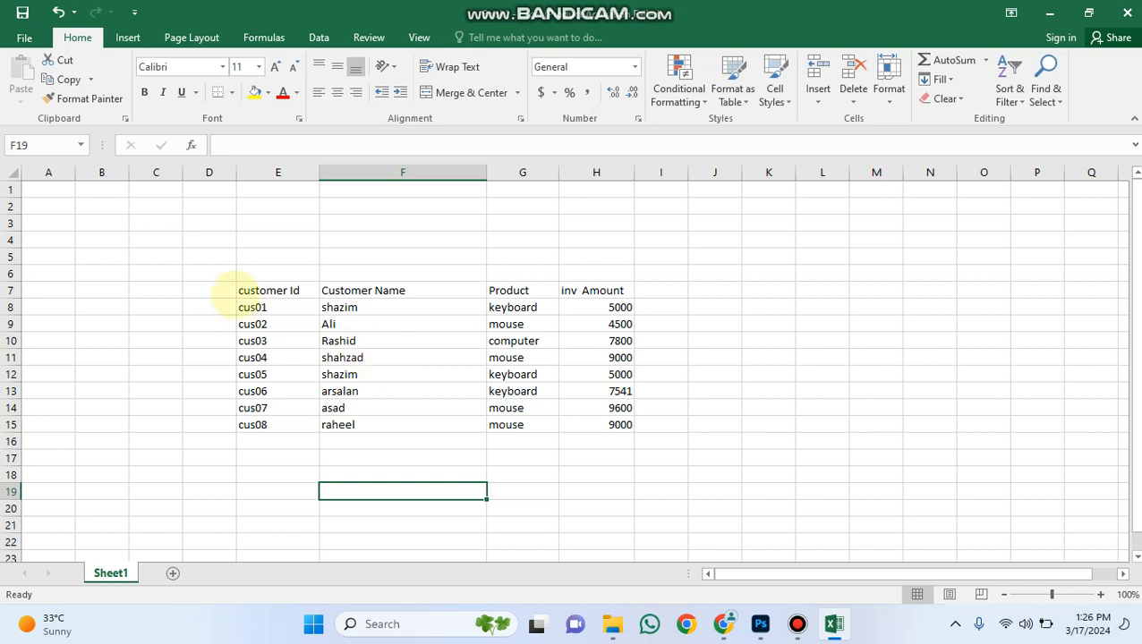
left_click_drag(255, 295, 592, 423)
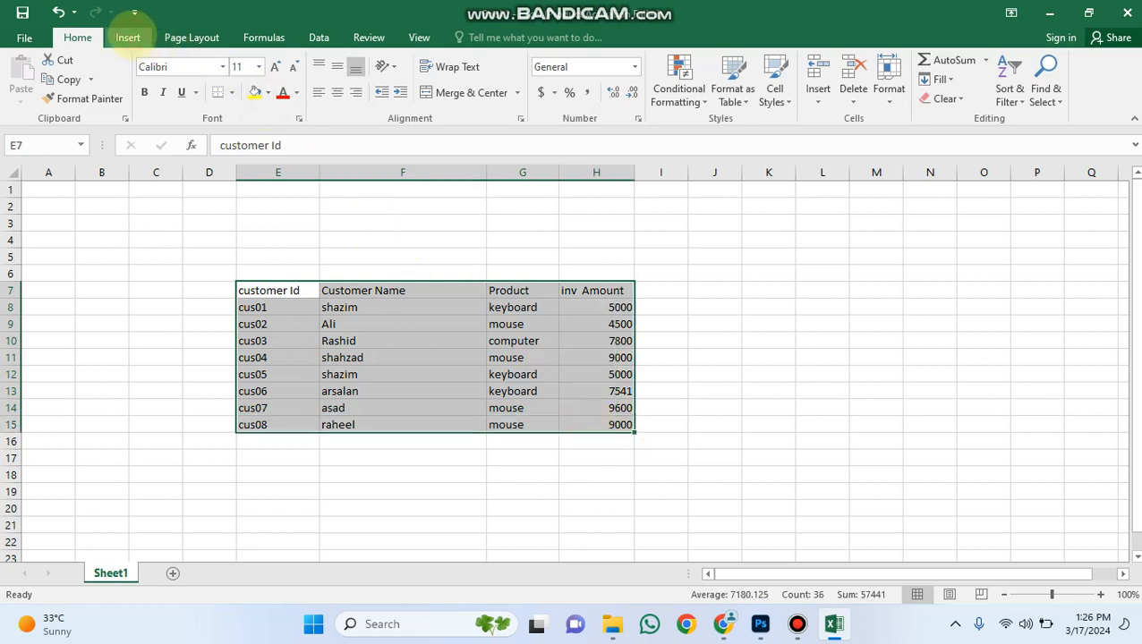
left_click(130, 36)
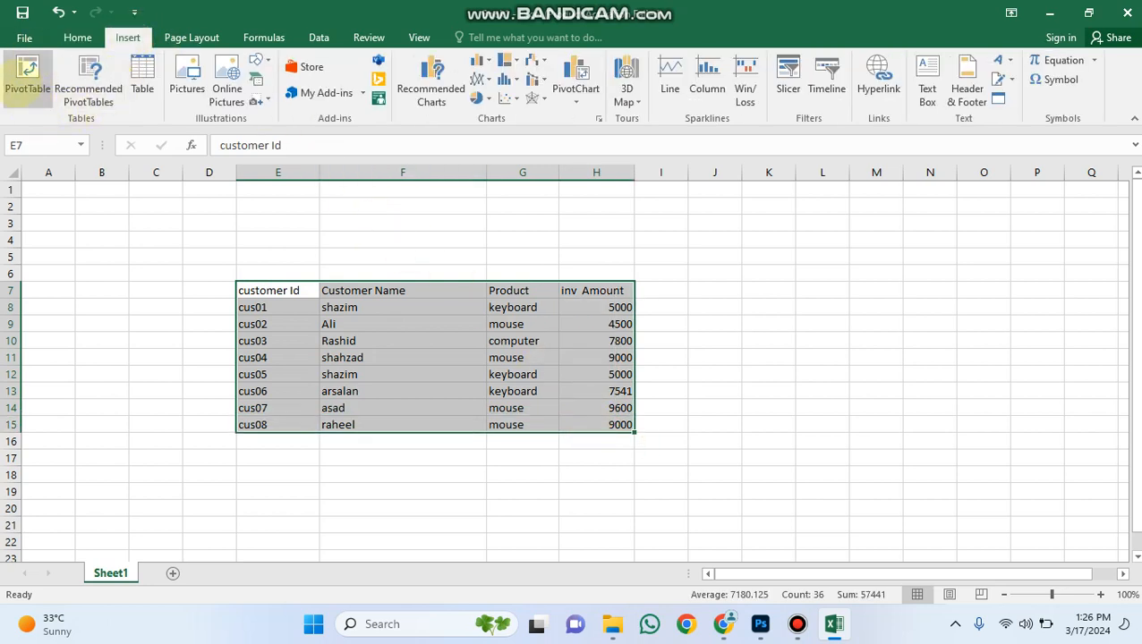
left_click(27, 76)
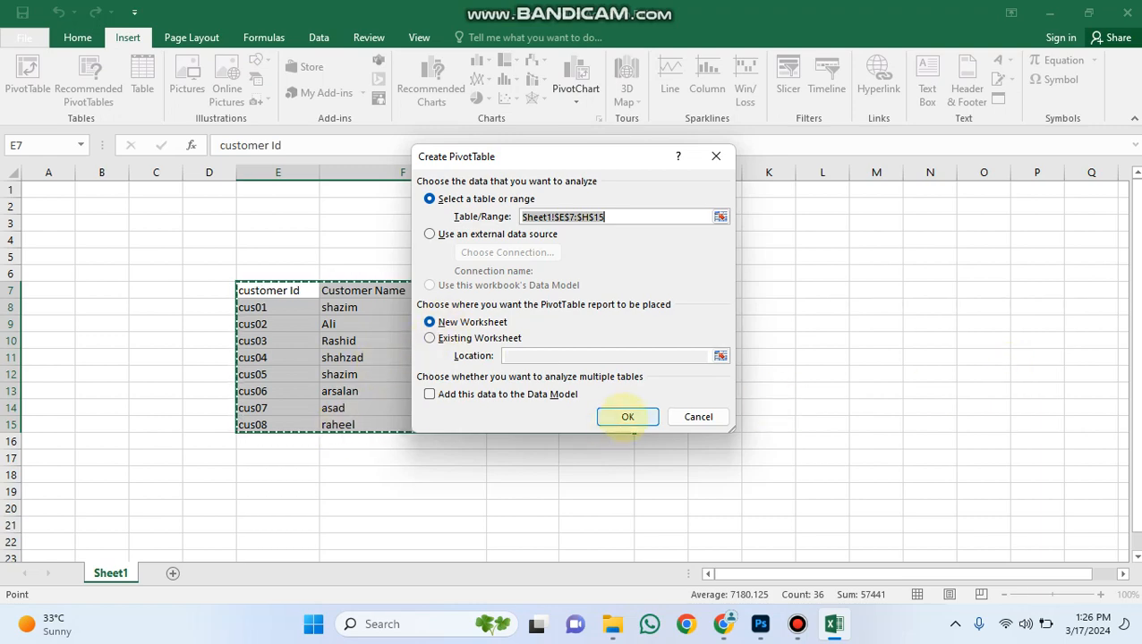
left_click(624, 417)
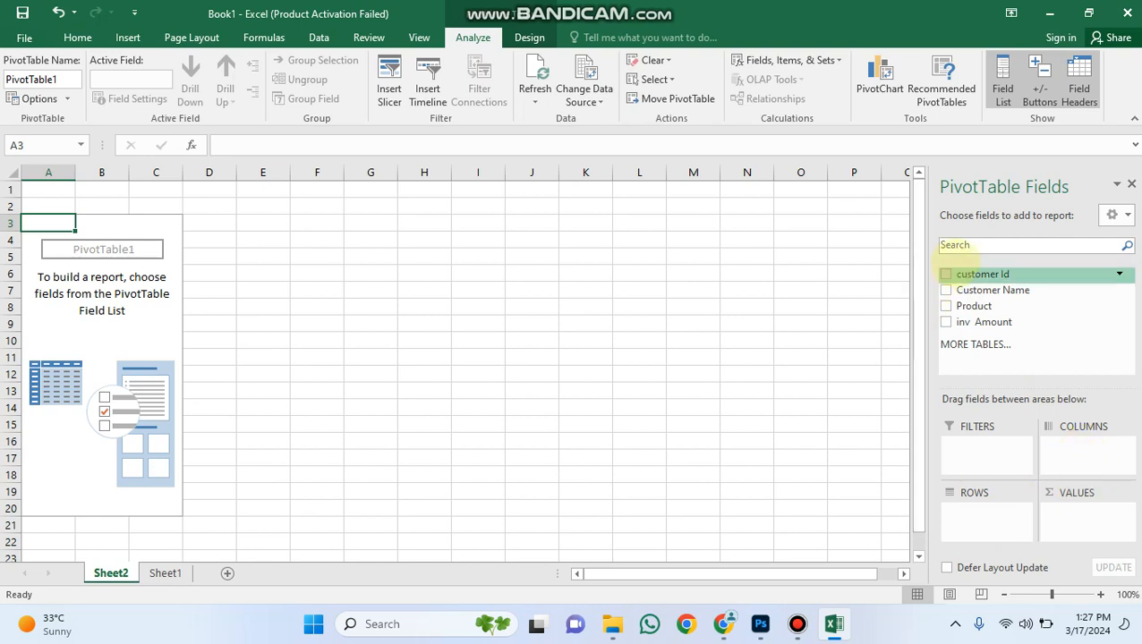
Place the customer Id field in the pivot table's rows, trying it briefly as a column field.
left_click_drag(971, 274, 972, 516)
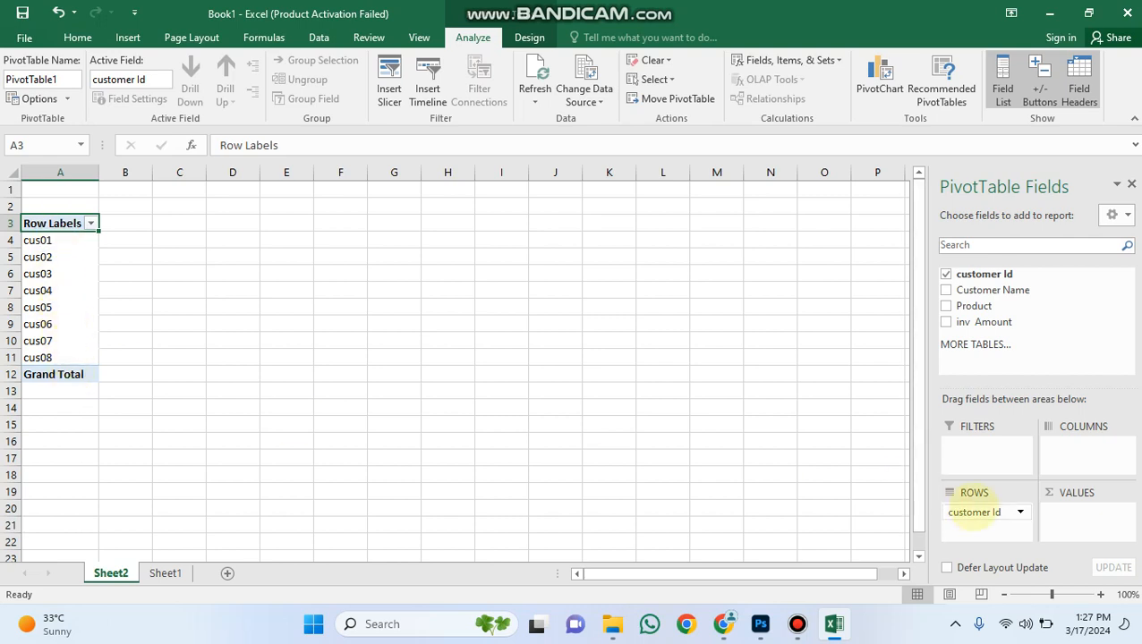
left_click_drag(974, 513, 1069, 445)
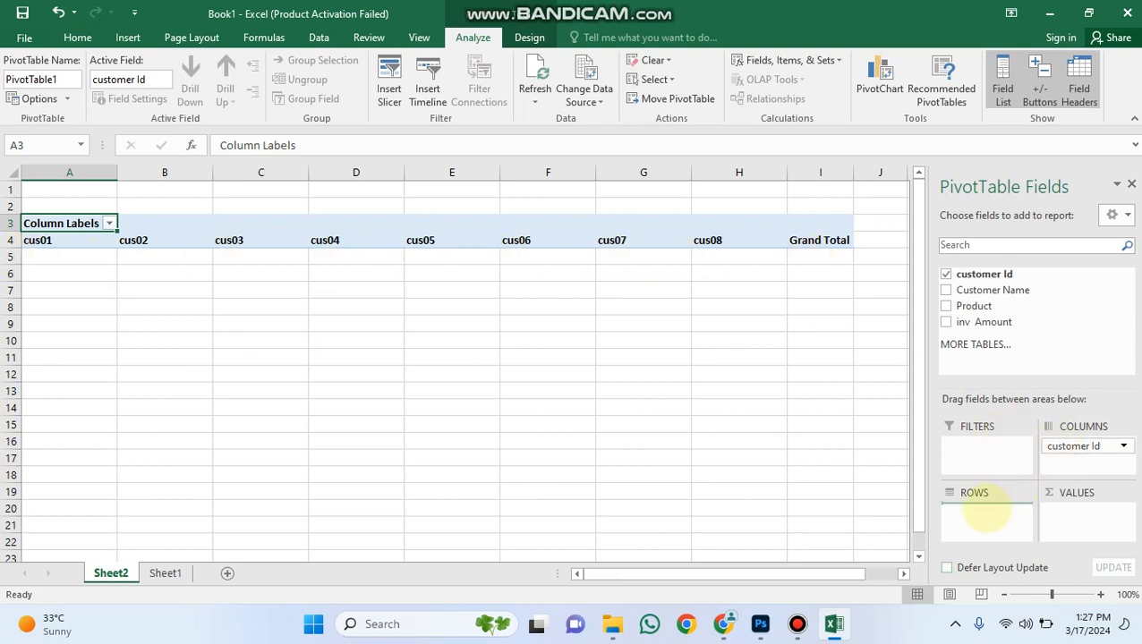
left_click_drag(983, 515, 984, 514)
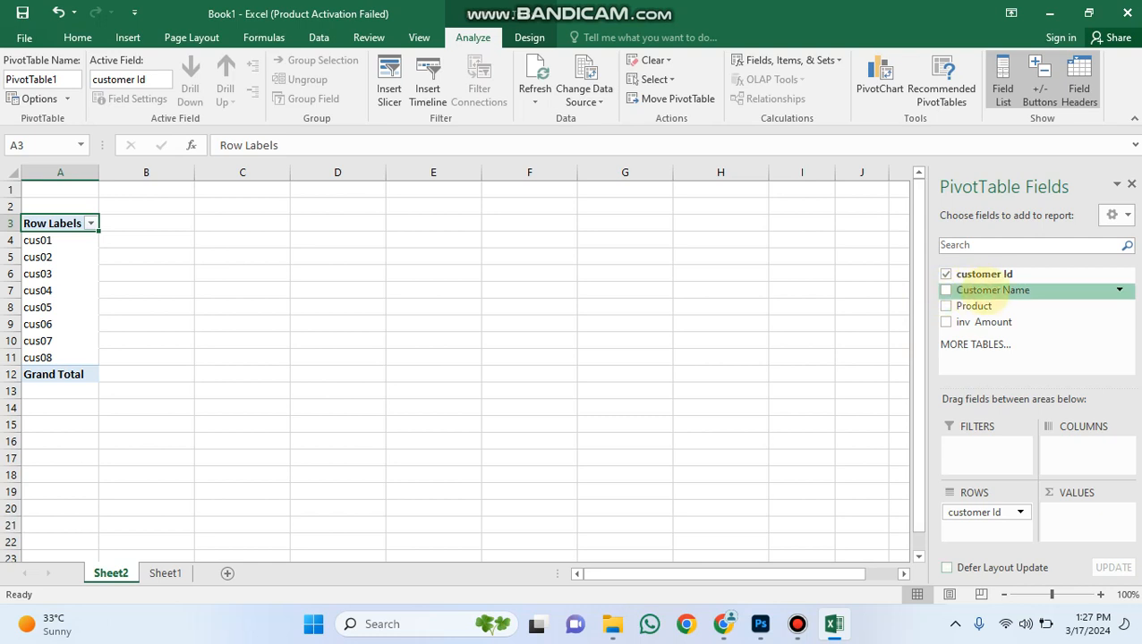
Add Customer Name and Product as the pivot table's column fields and sum inv Amount as its values.
left_click_drag(1077, 452, 1079, 451)
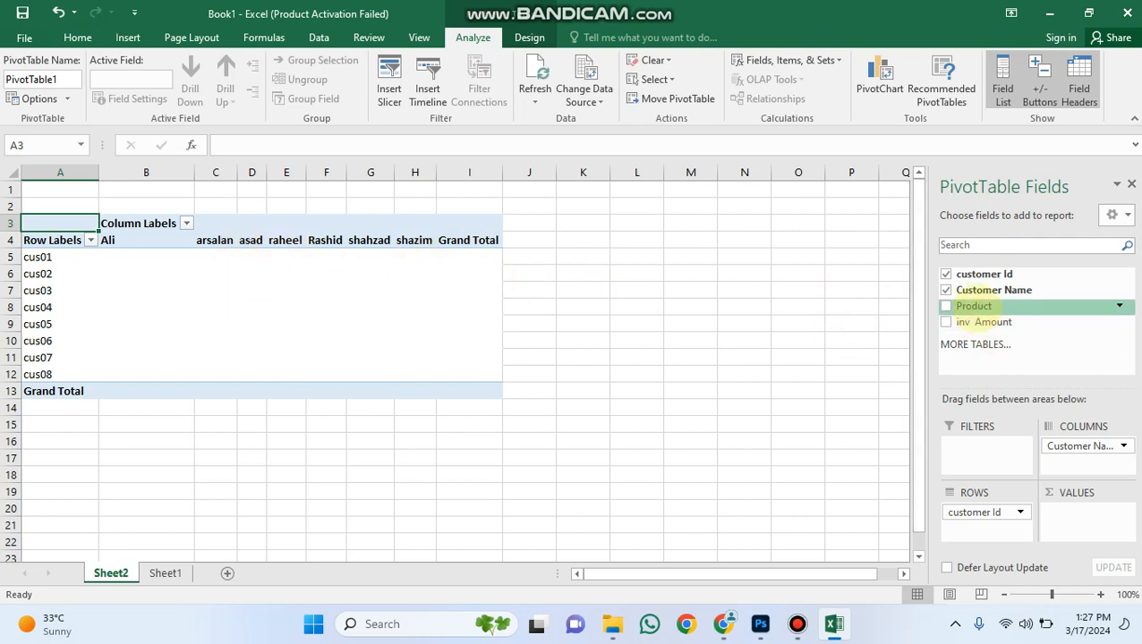
left_click_drag(975, 535, 1074, 462)
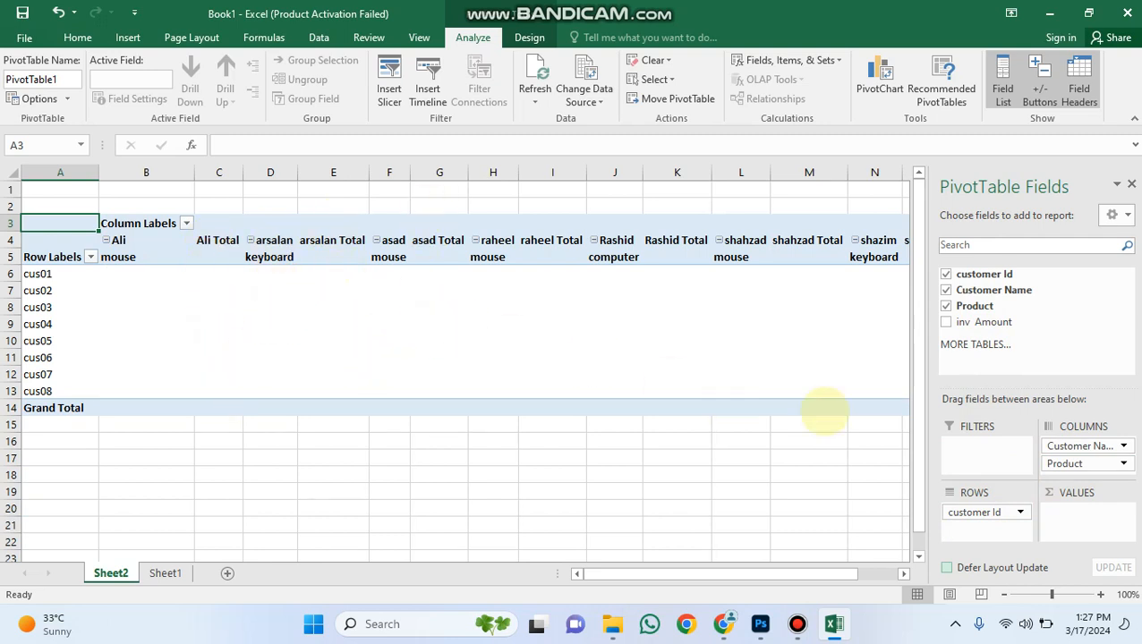
left_click_drag(1099, 444, 1038, 452)
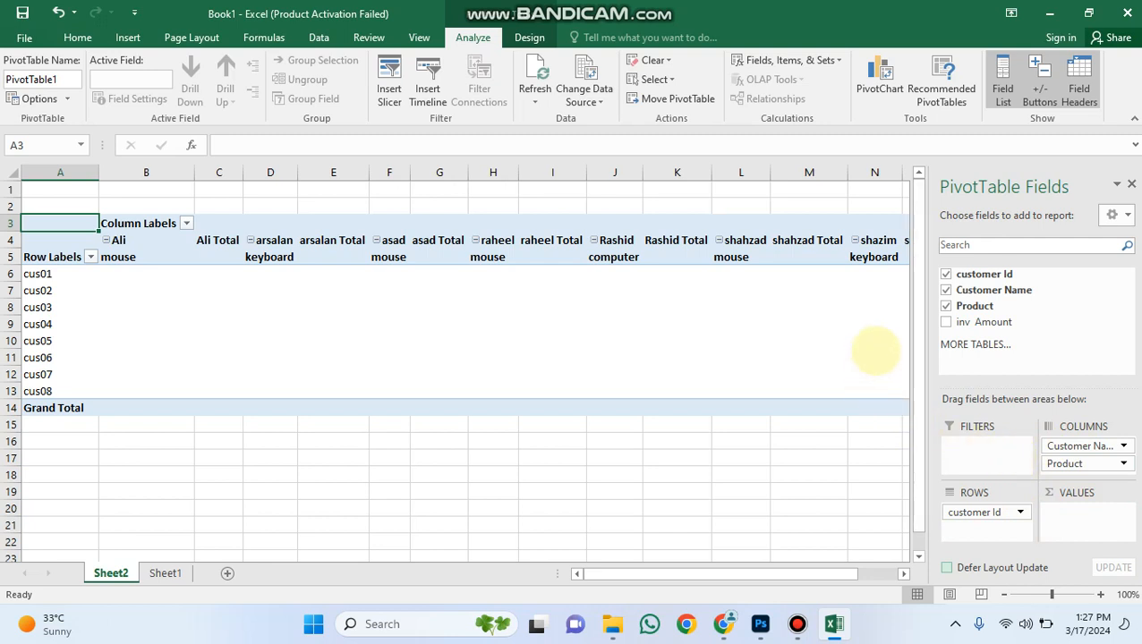
left_click_drag(980, 322, 1087, 515)
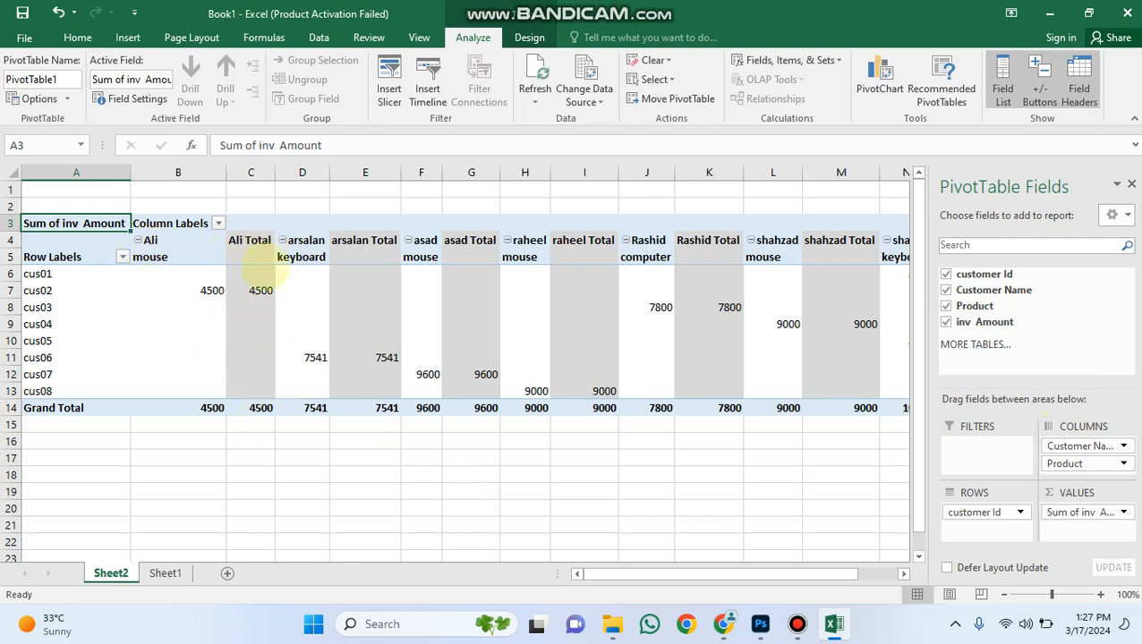
Examine the pivot table's product amounts, customer totals and grand totals for the first three customers.
mouse_move(251, 414)
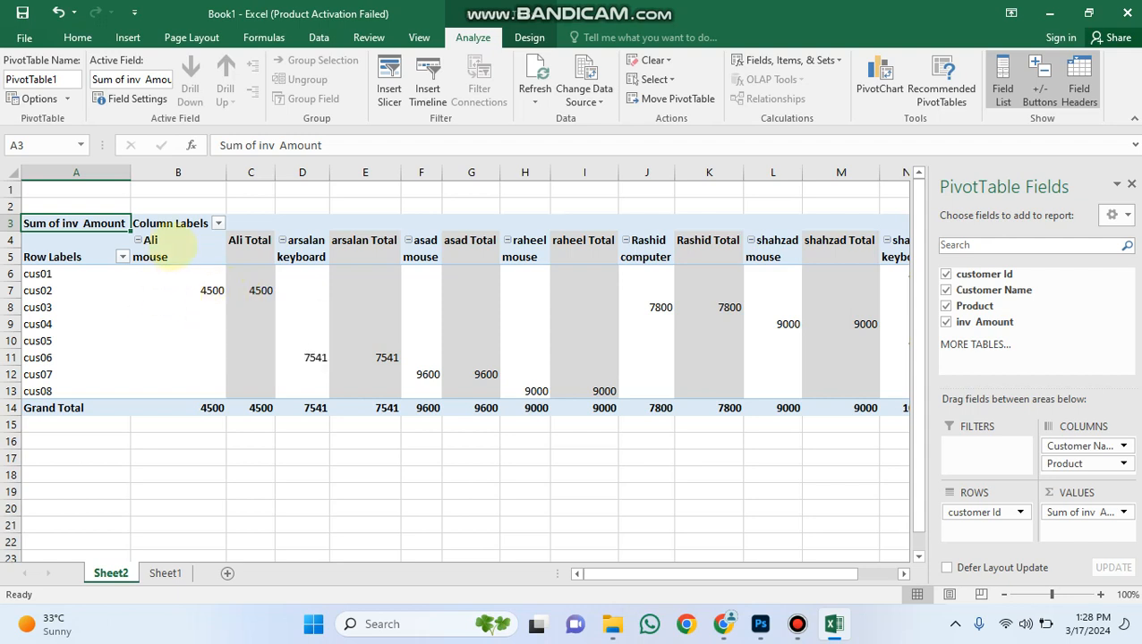
left_click(154, 257)
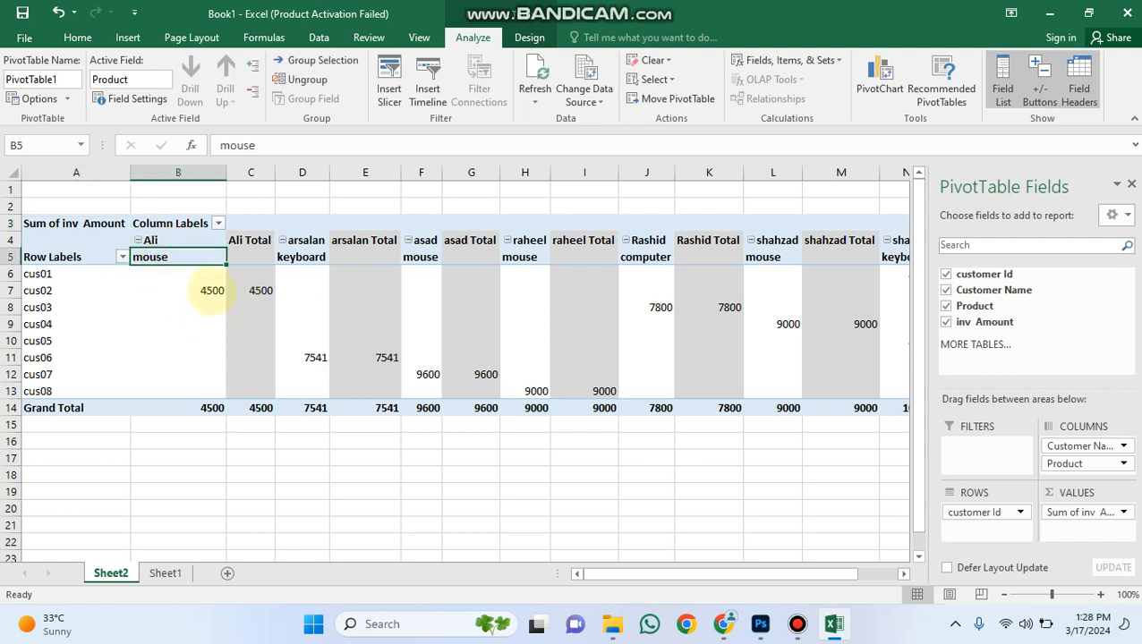
left_click(204, 288)
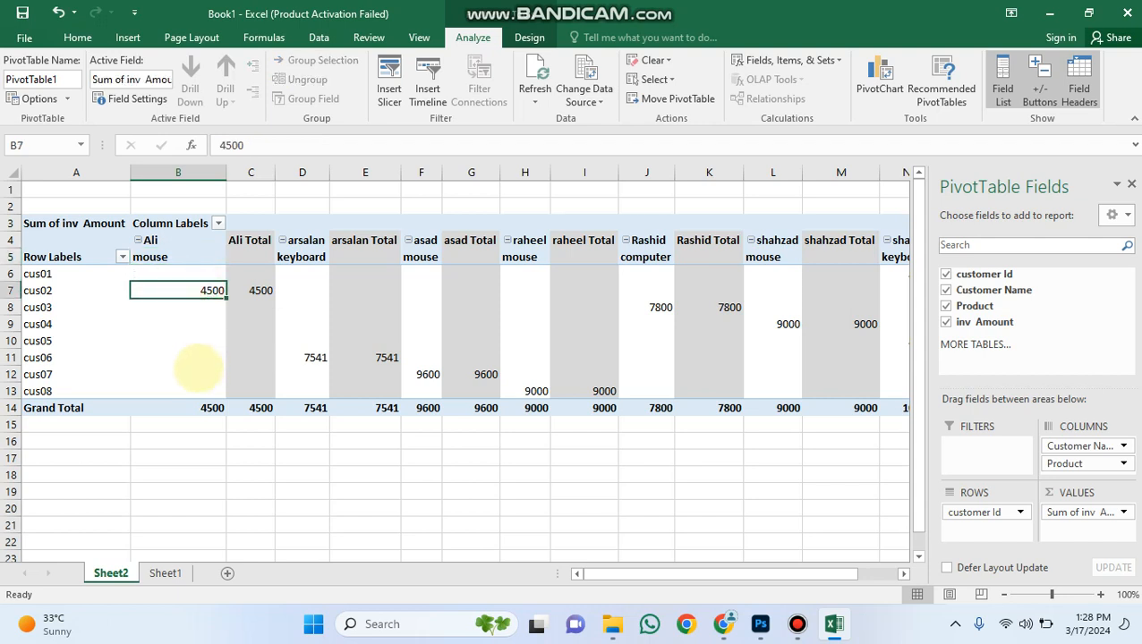
left_click(204, 408)
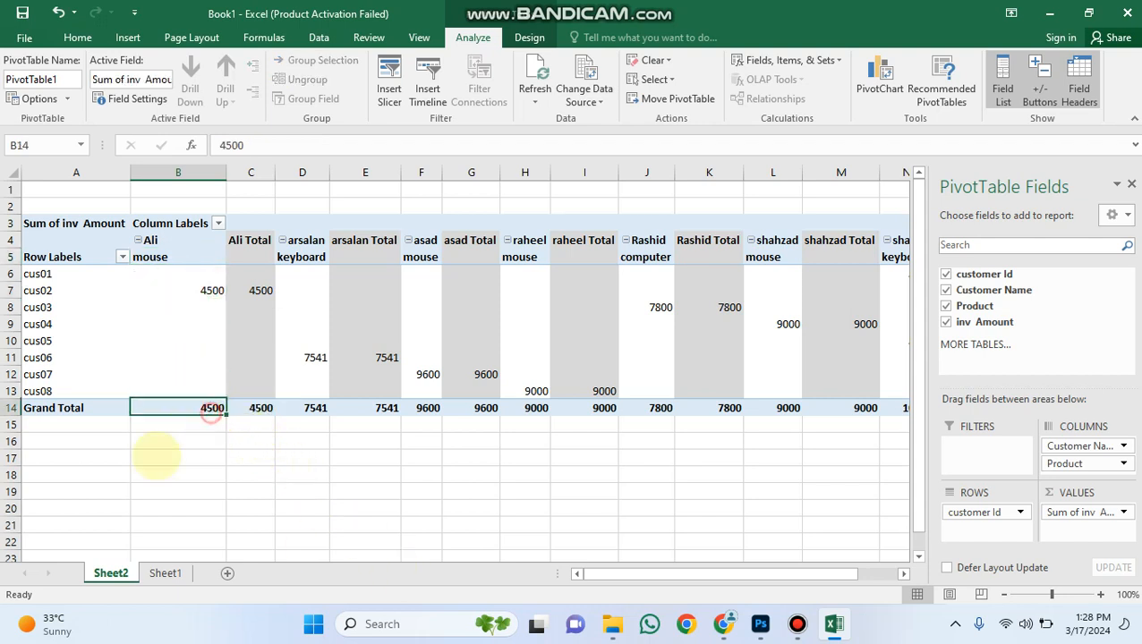
left_click(257, 410)
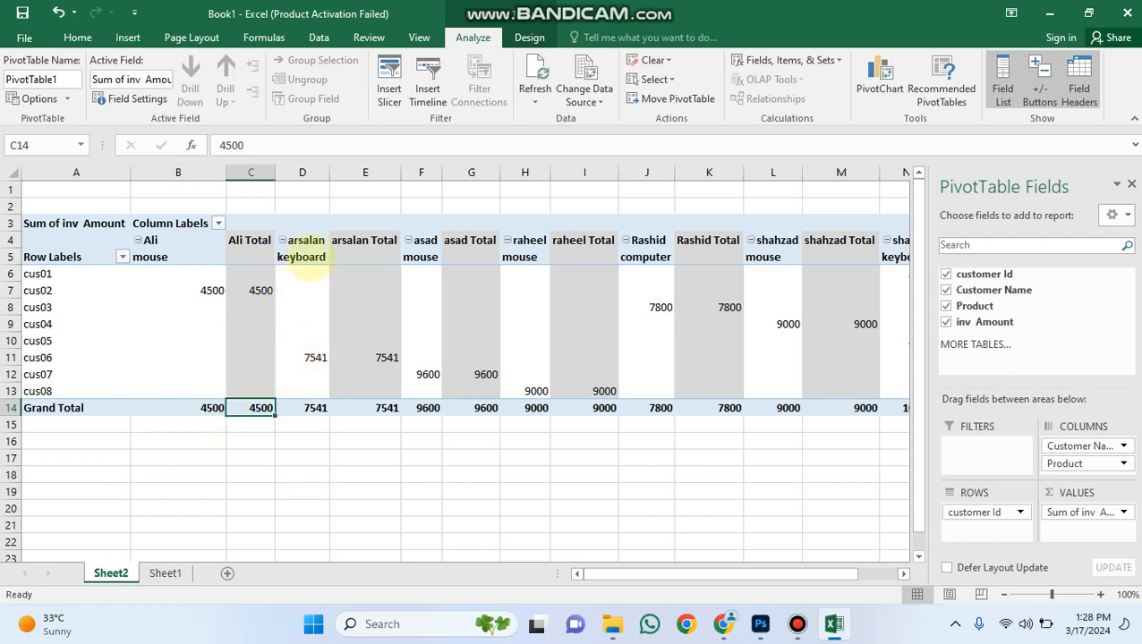
left_click(305, 257)
left_click(309, 357)
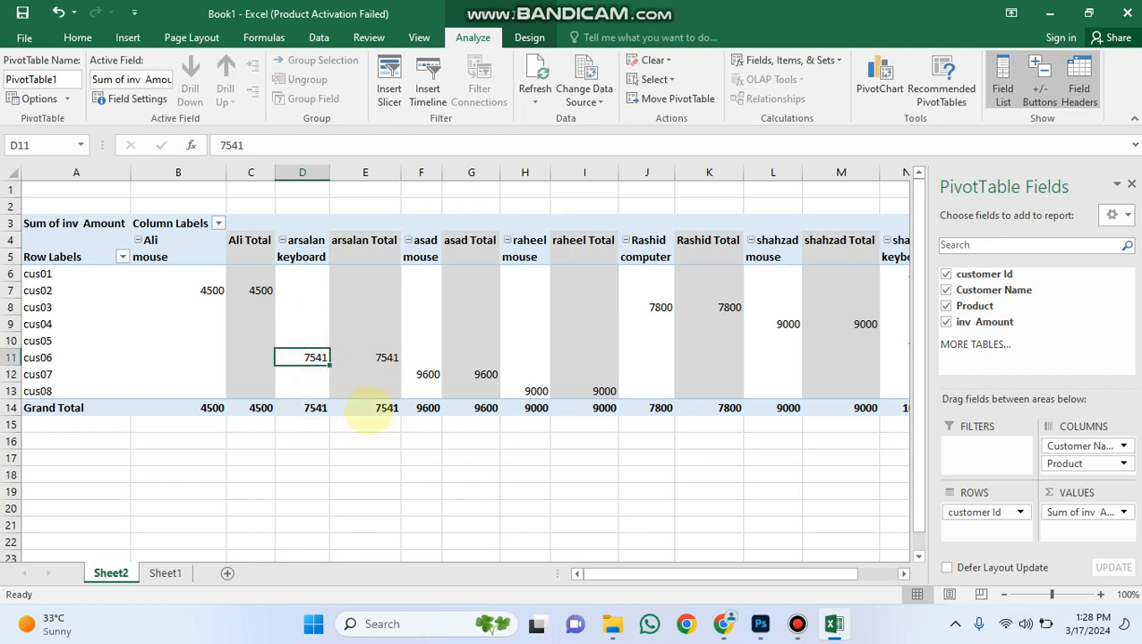
left_click(367, 410)
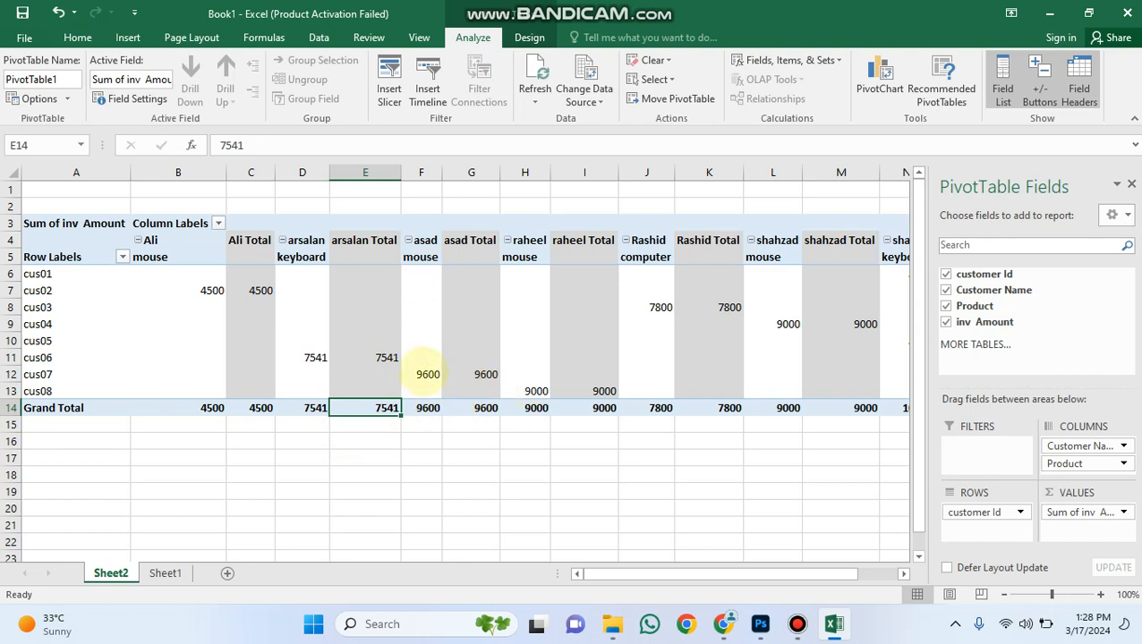
left_click(427, 374)
left_click(479, 374)
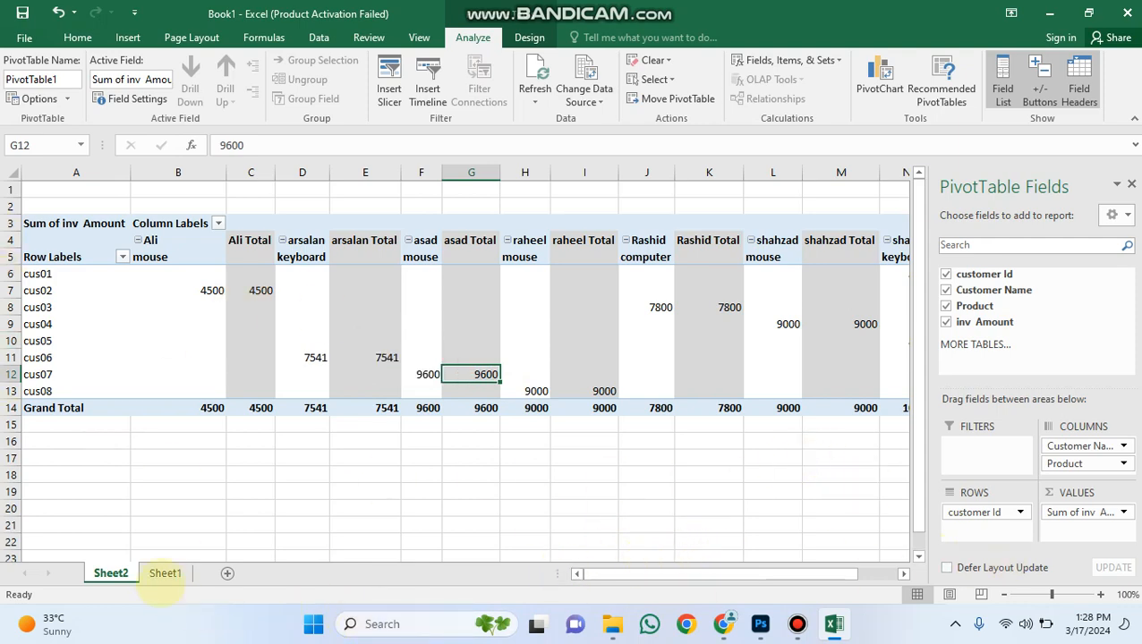
Copy the last three customer records on Sheet1, range E13:H15, into the rows starting at cell E16.
left_click(165, 573)
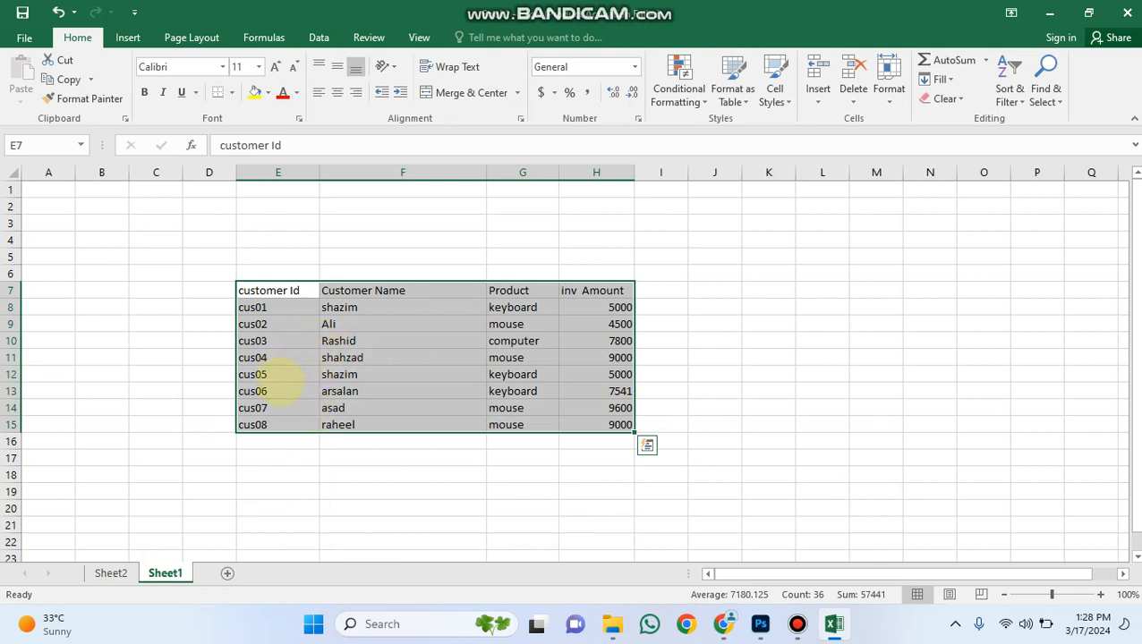
left_click(257, 426)
left_click(296, 472)
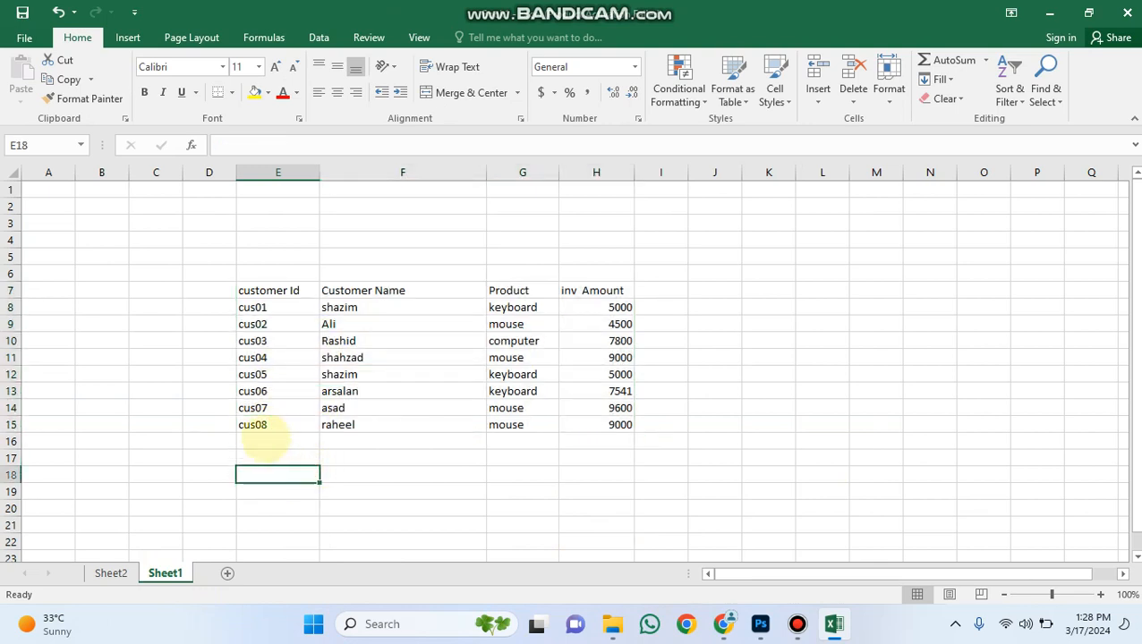
left_click_drag(255, 392, 582, 428)
key("ctrl+c")
left_click(268, 440)
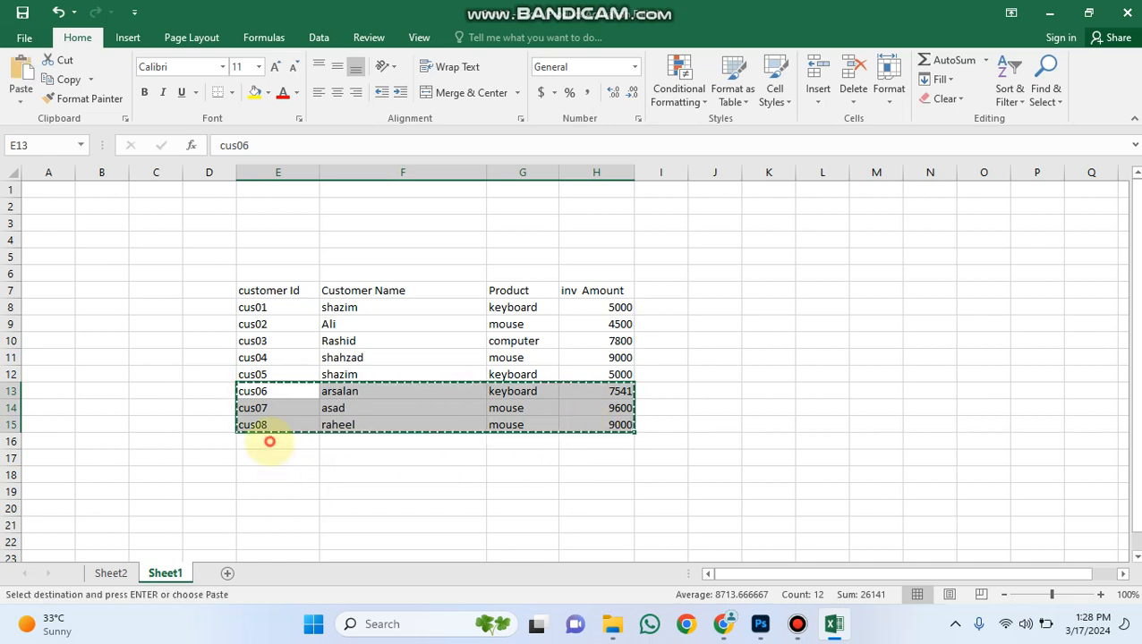
key("ctrl+v")
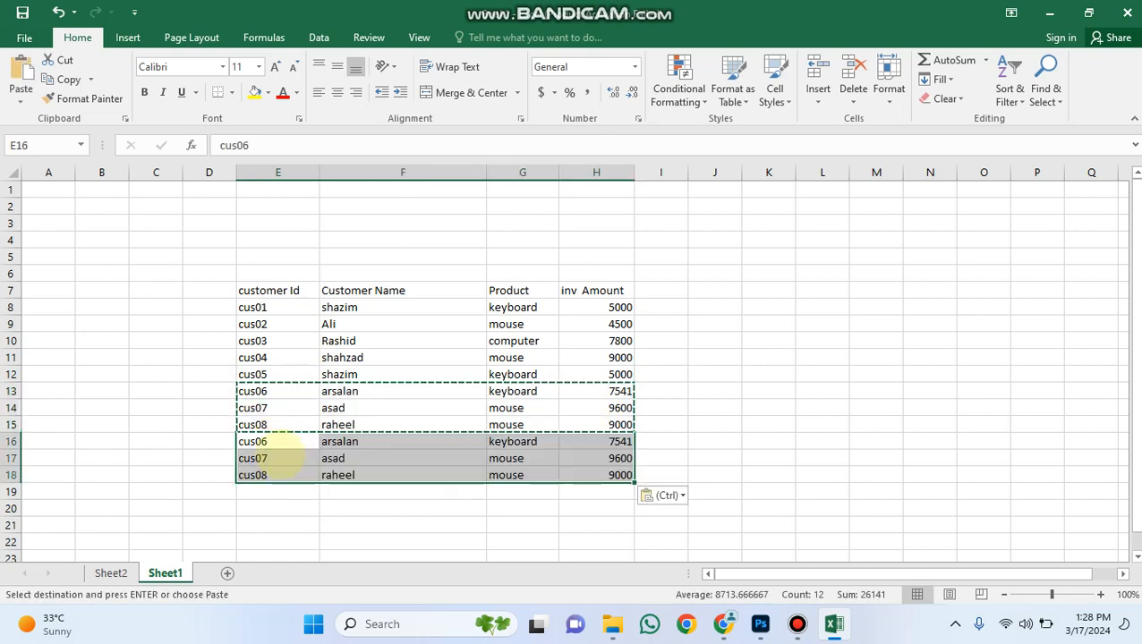
key("ctrl")
key("Escape")
key("Escape")
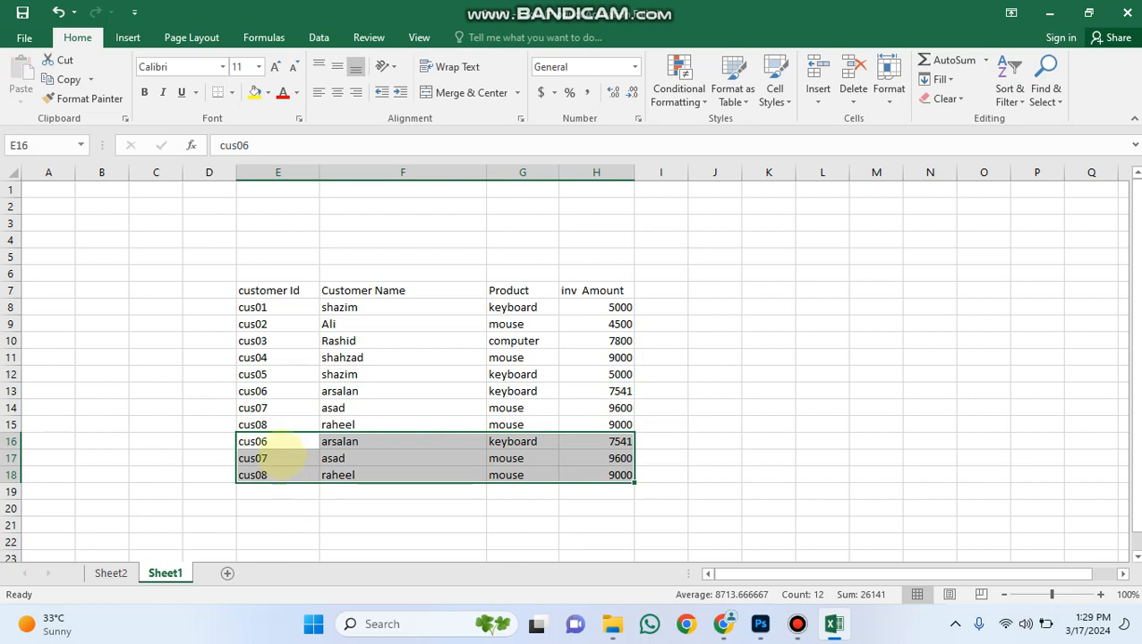
Continue the customer ID series from cell E15 down to E18, giving cus09, cus10 and cus11.
left_click(280, 445)
left_click(280, 426)
left_click_drag(319, 433, 297, 477)
left_click(354, 439)
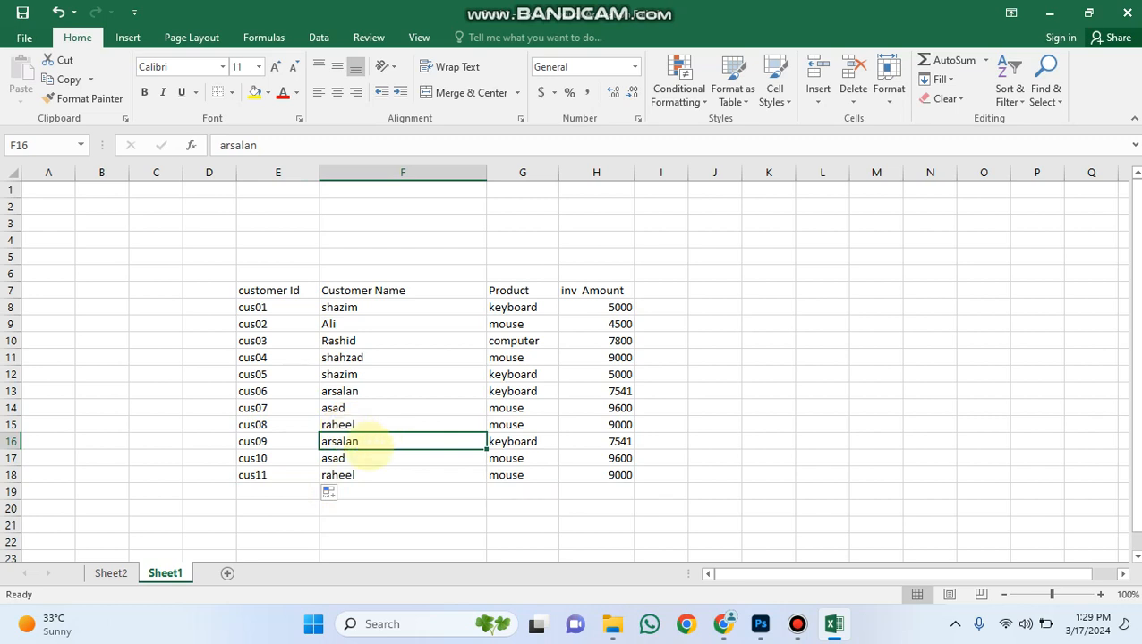
Replace the product in cell G16 with mouse, copied from cell G15.
left_click(507, 439)
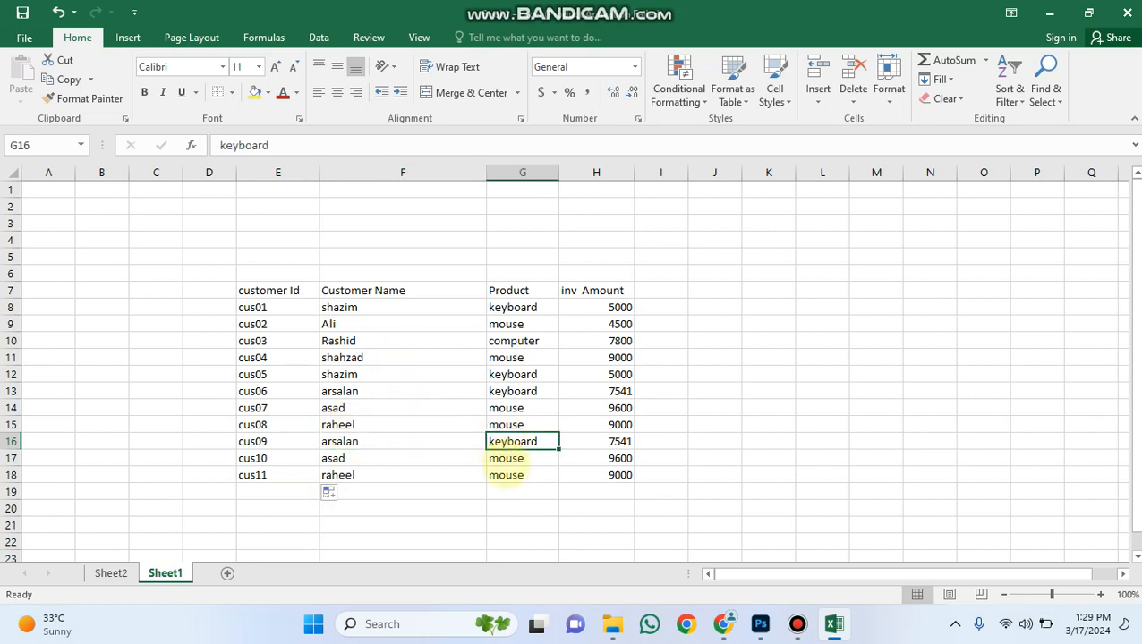
left_click(526, 425)
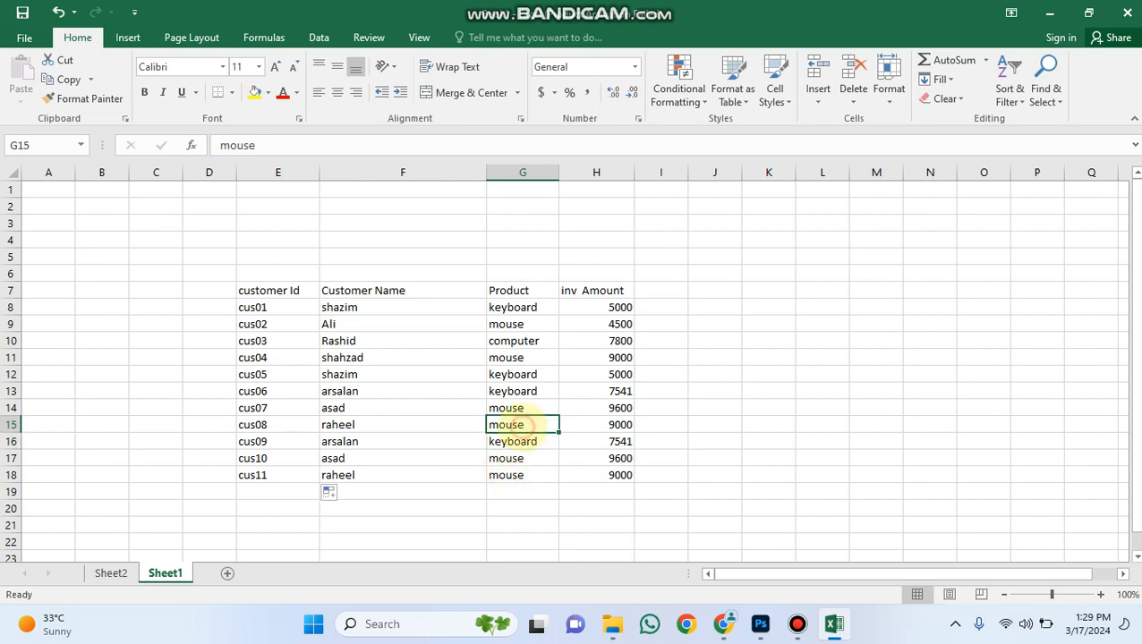
key("ctrl+c")
left_click(525, 443)
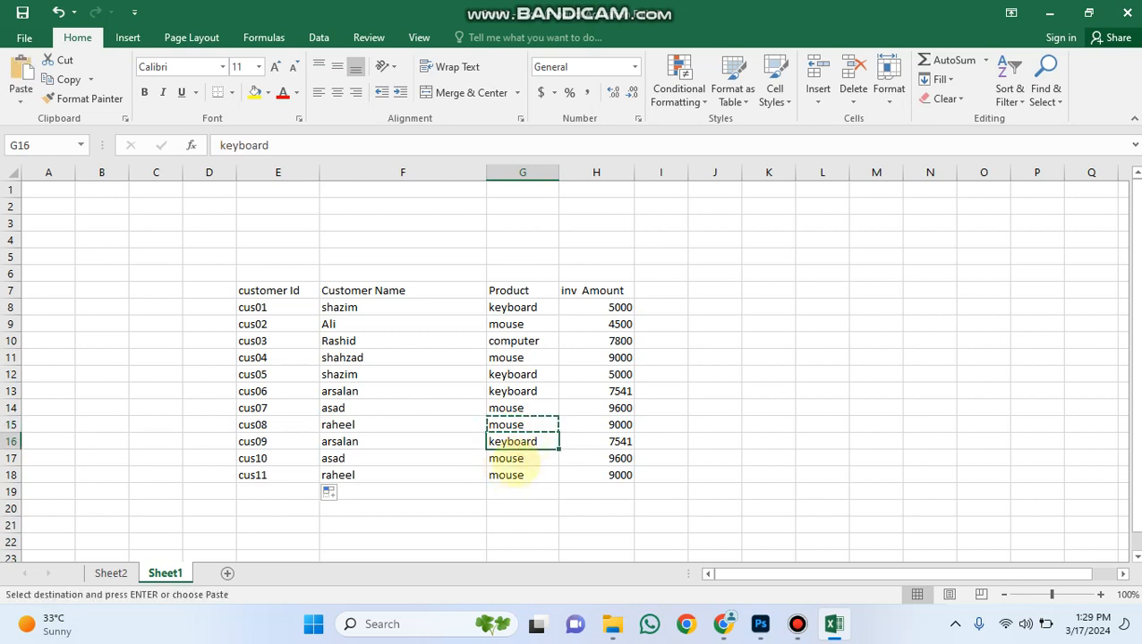
key("ctrl+v")
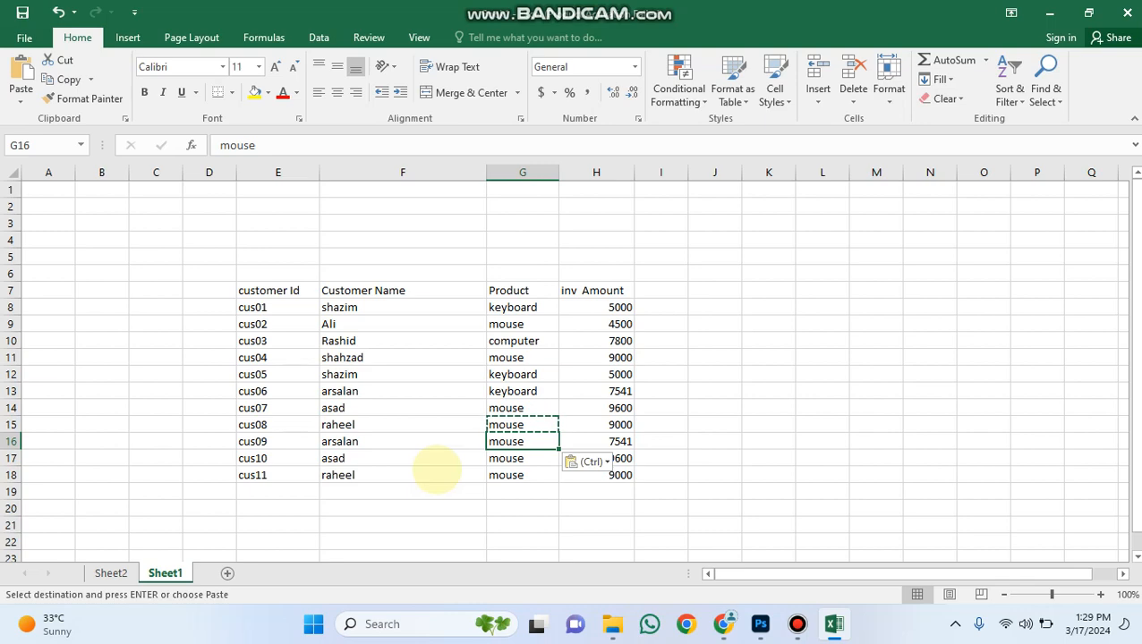
key("Escape")
key("ctrl+s")
left_click(33, 32)
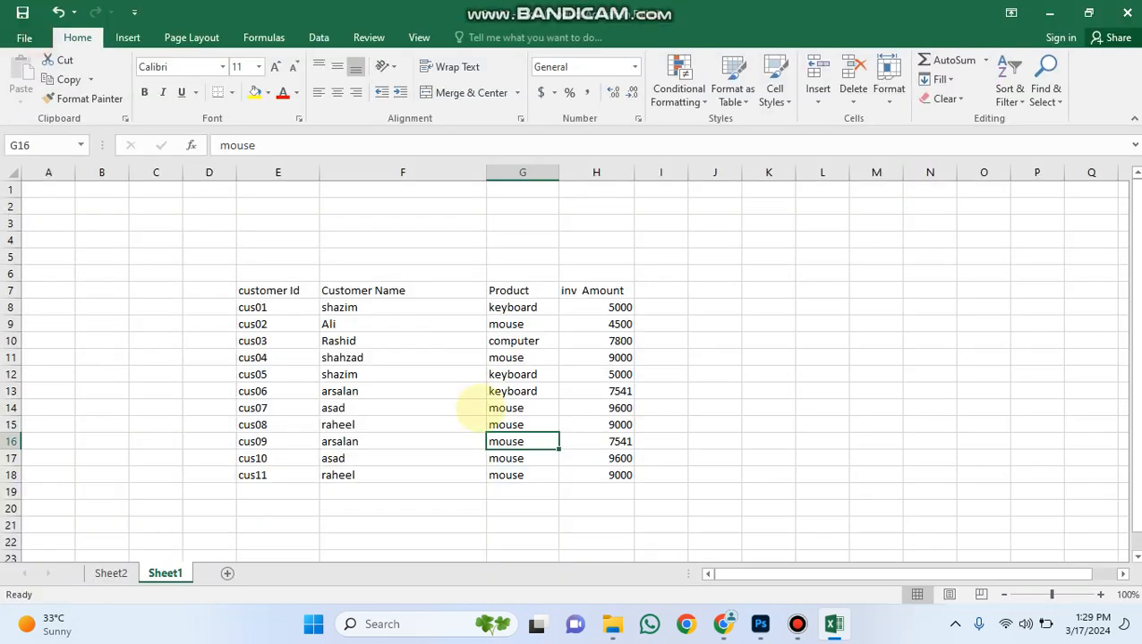
left_click(471, 408)
Check the pivot table on Sheet2 for the added records, and return to the source data on Sheet1.
left_click(111, 572)
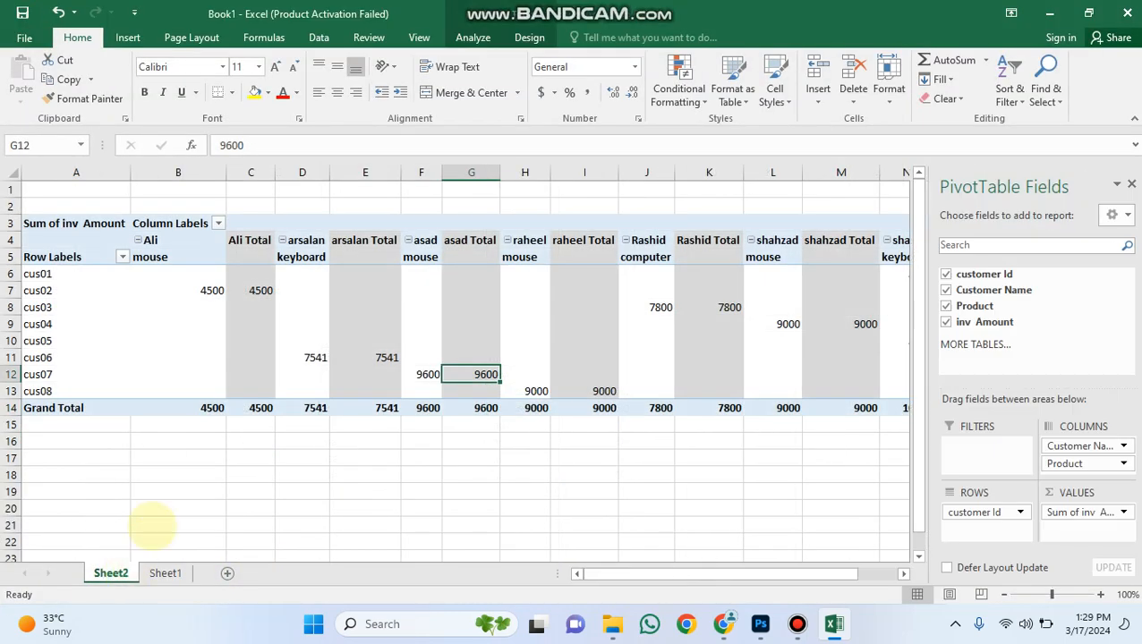
left_click(183, 474)
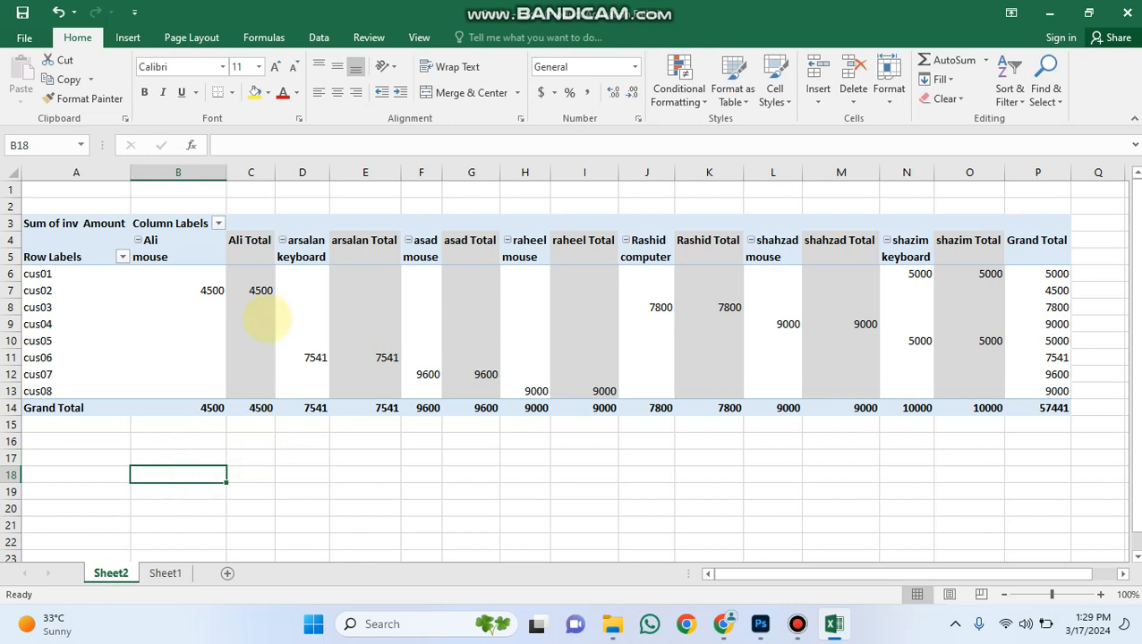
left_click(303, 256)
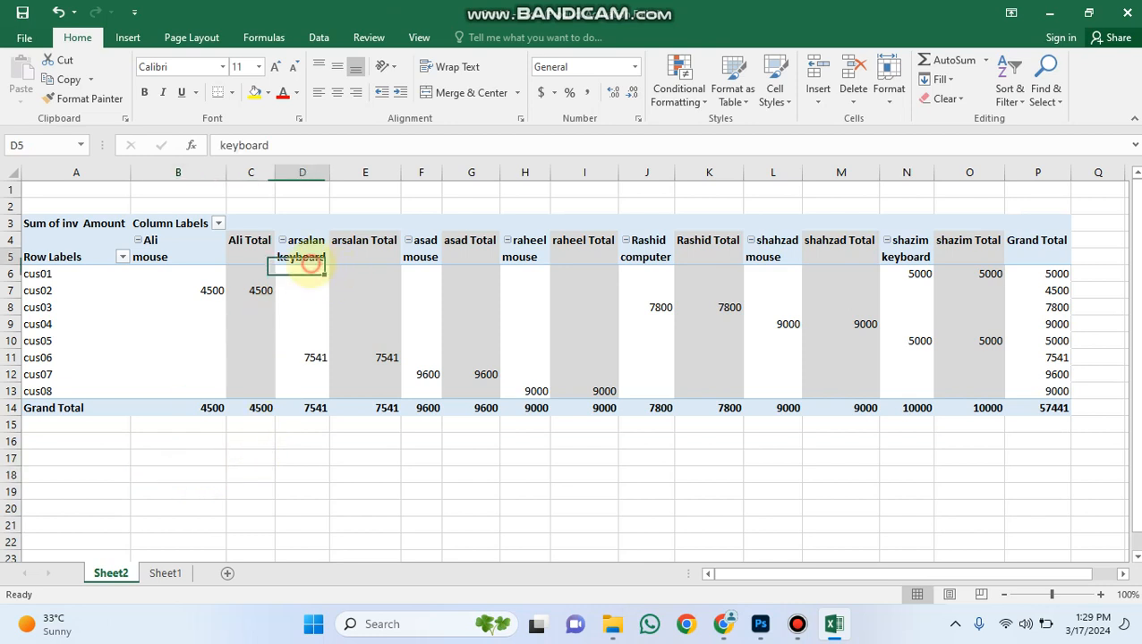
left_click(364, 260)
left_click(387, 358)
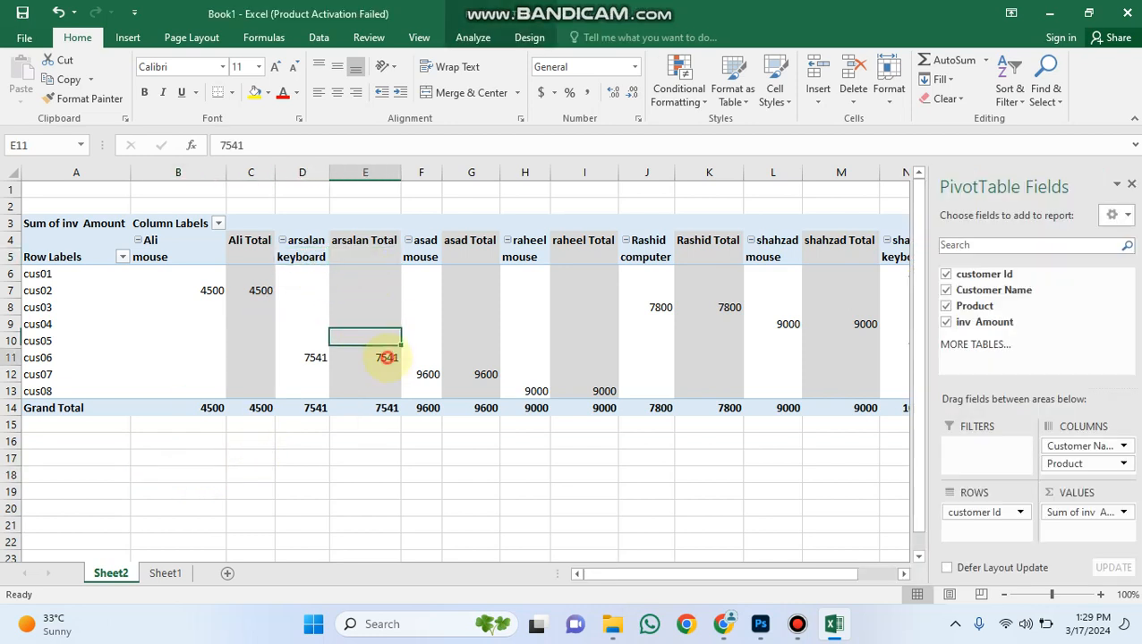
left_click(233, 455)
left_click(165, 573)
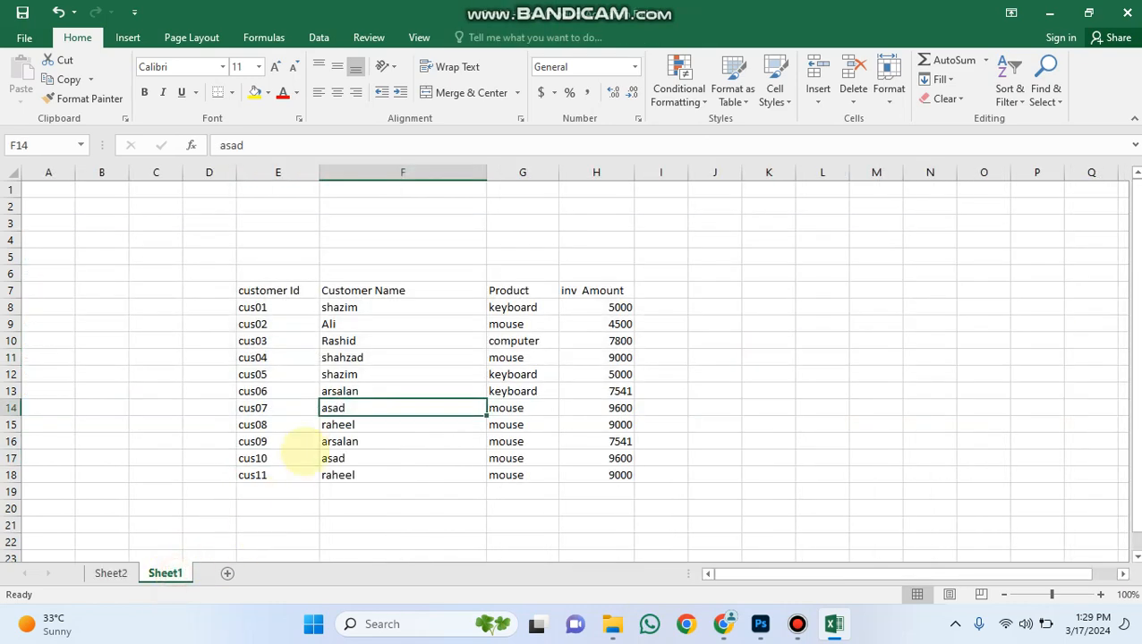
Save the workbook to the Desktop under the file name pivote.
left_click(383, 443)
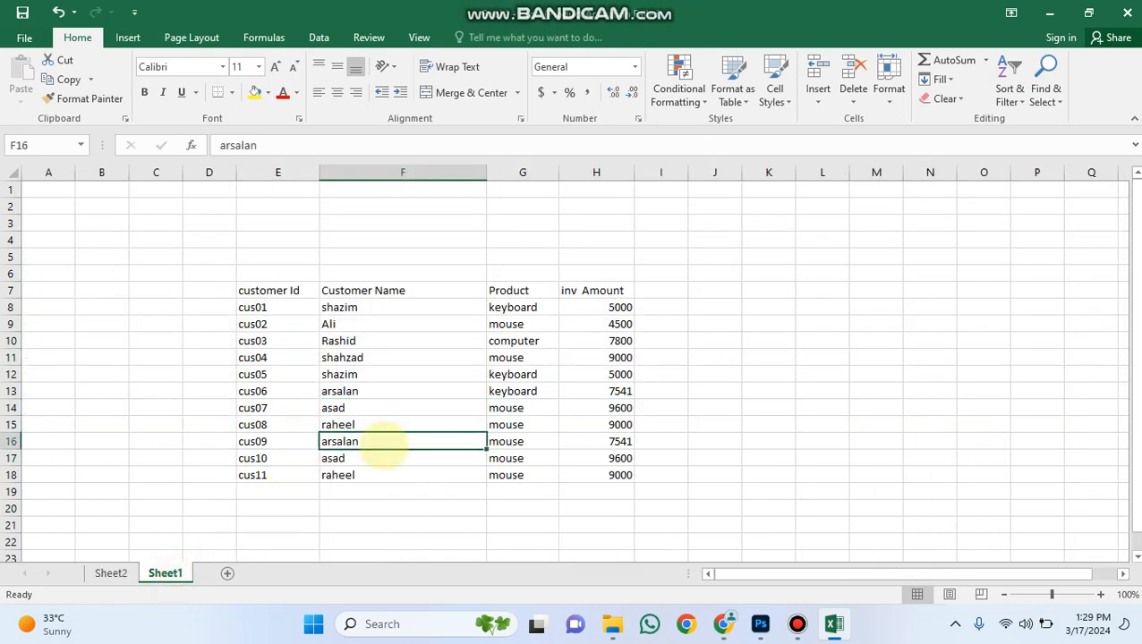
key("ctrl+s")
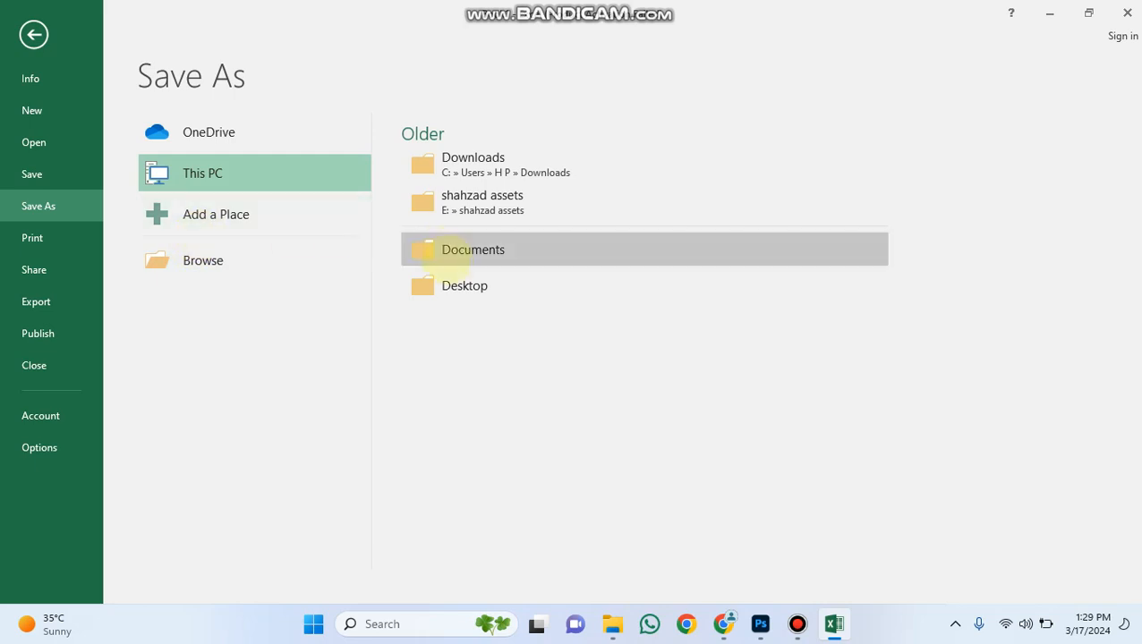
left_click(467, 292)
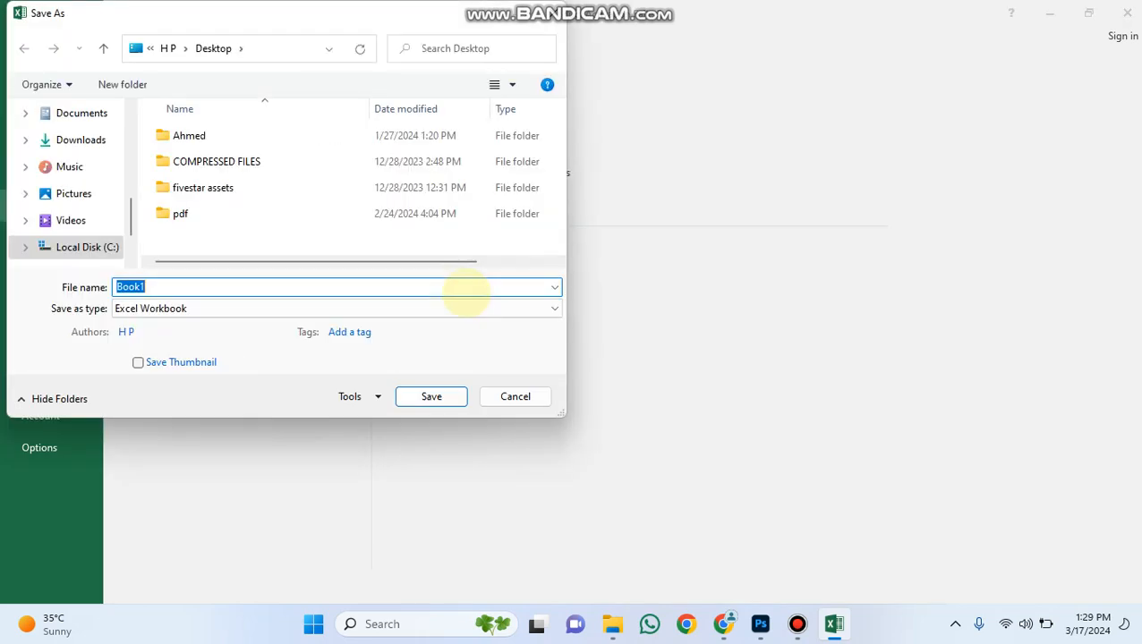
type("piv")
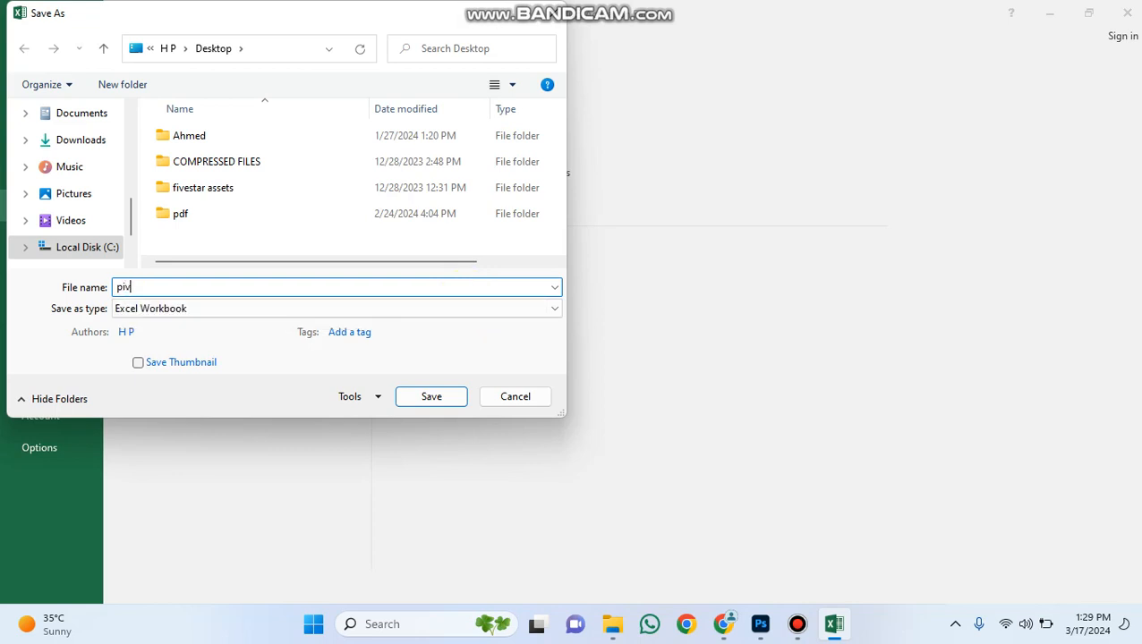
type("ote")
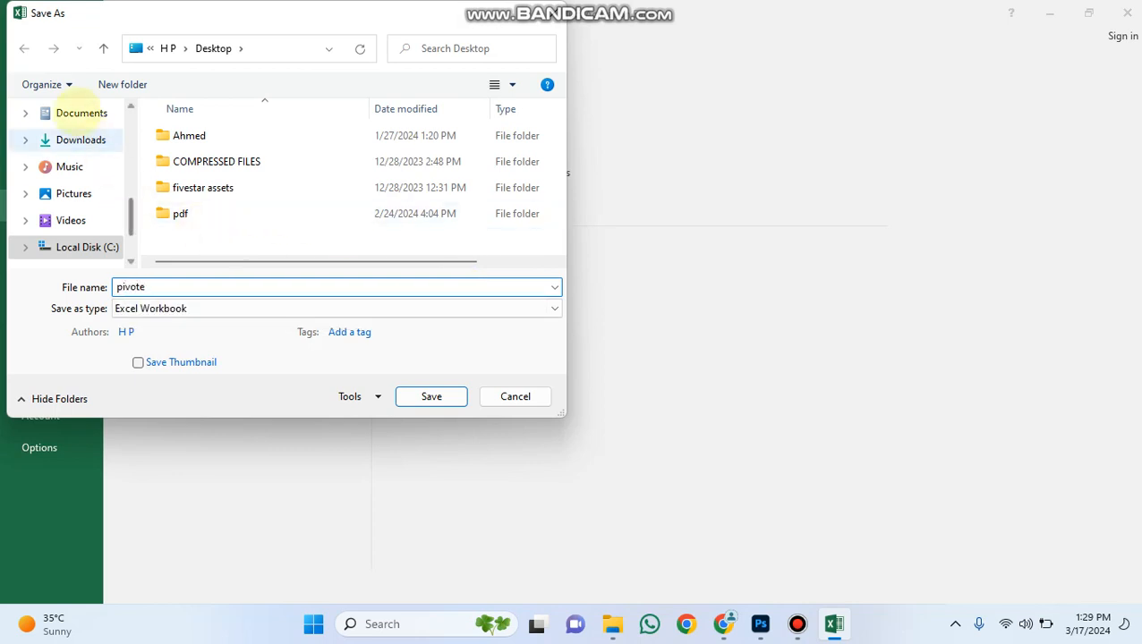
left_click_drag(130, 218, 130, 192)
left_click(53, 145)
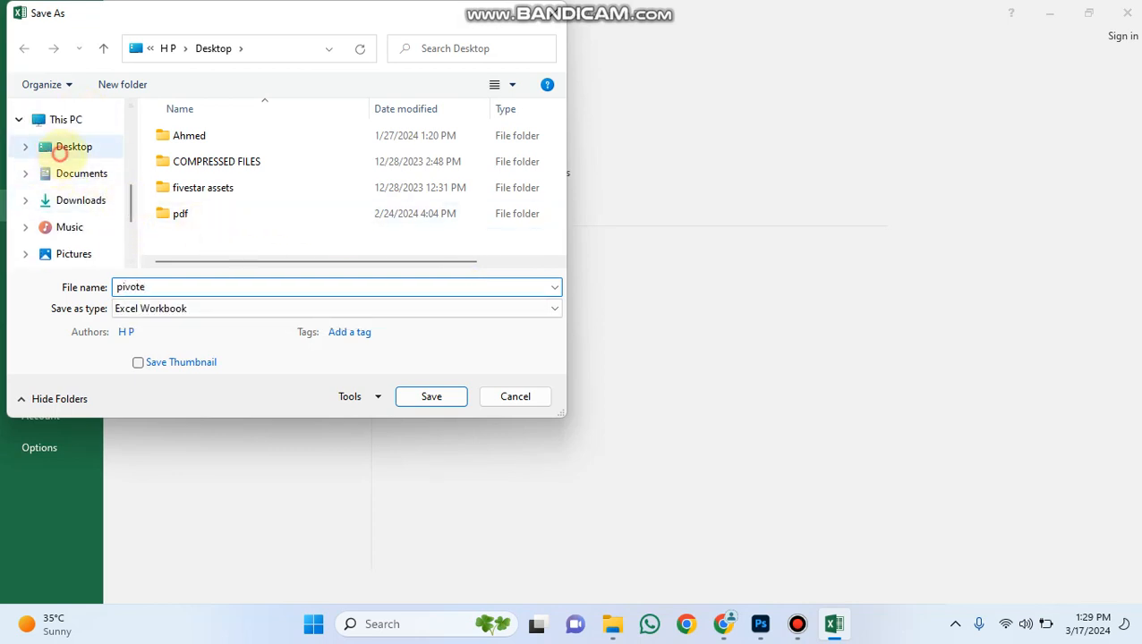
left_click(434, 403)
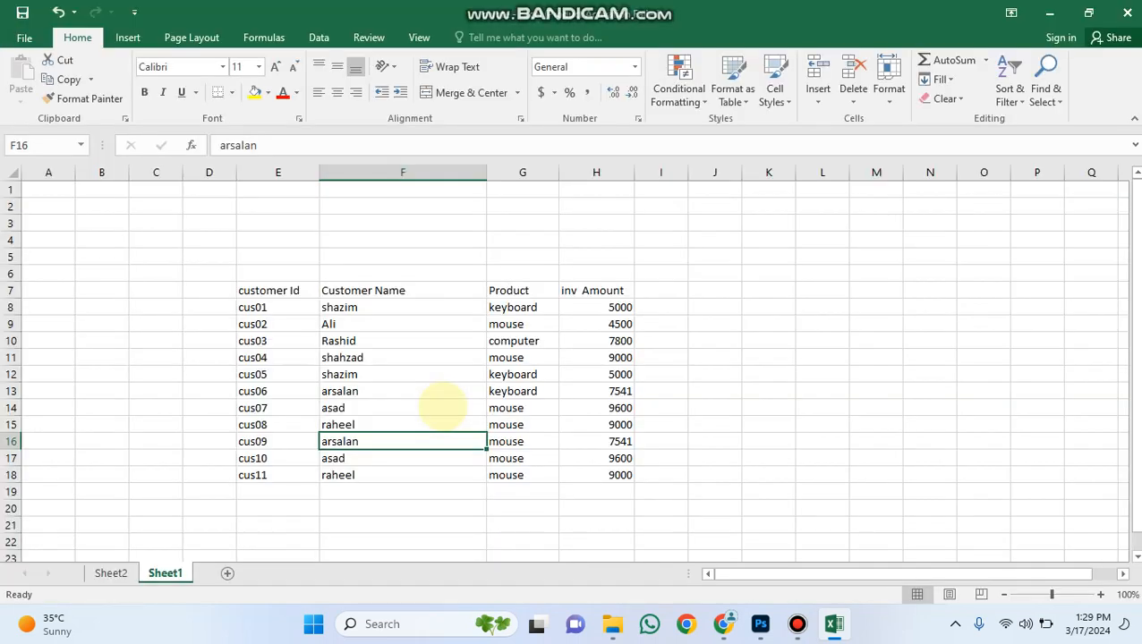
Check the PivotTable on Sheet2 for the newly added customer records.
left_click(109, 571)
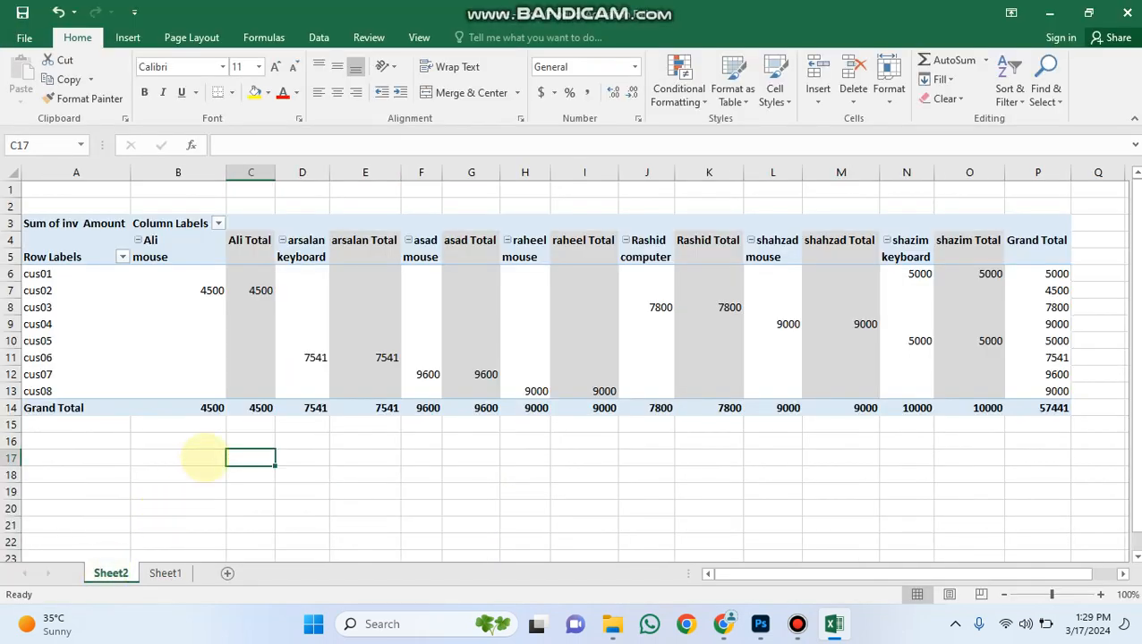
left_click(299, 440)
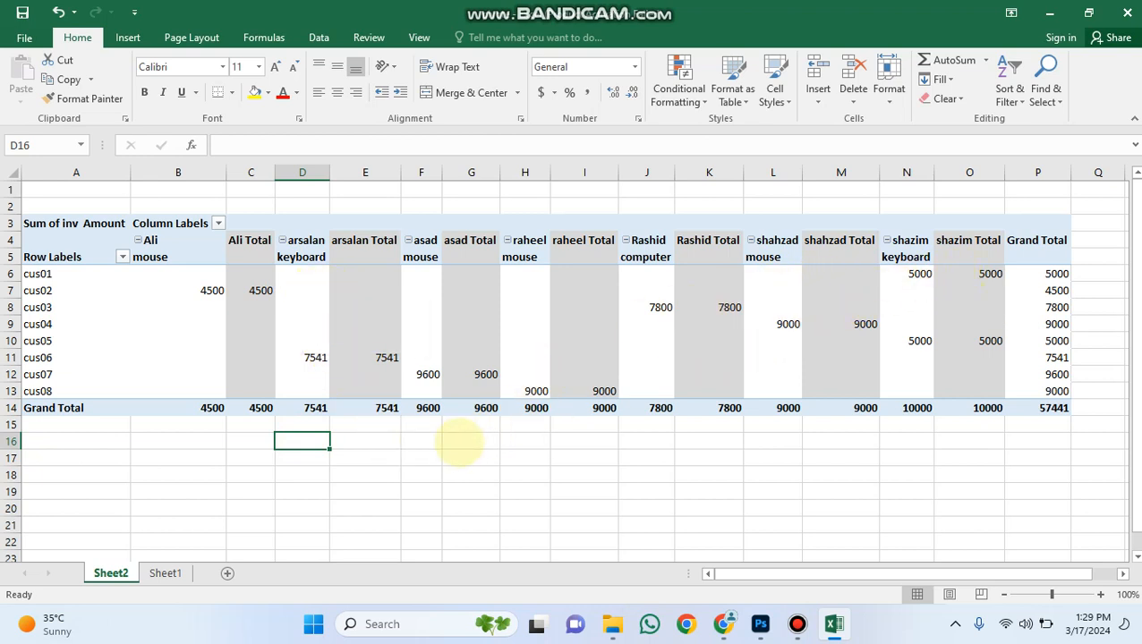
key("F5")
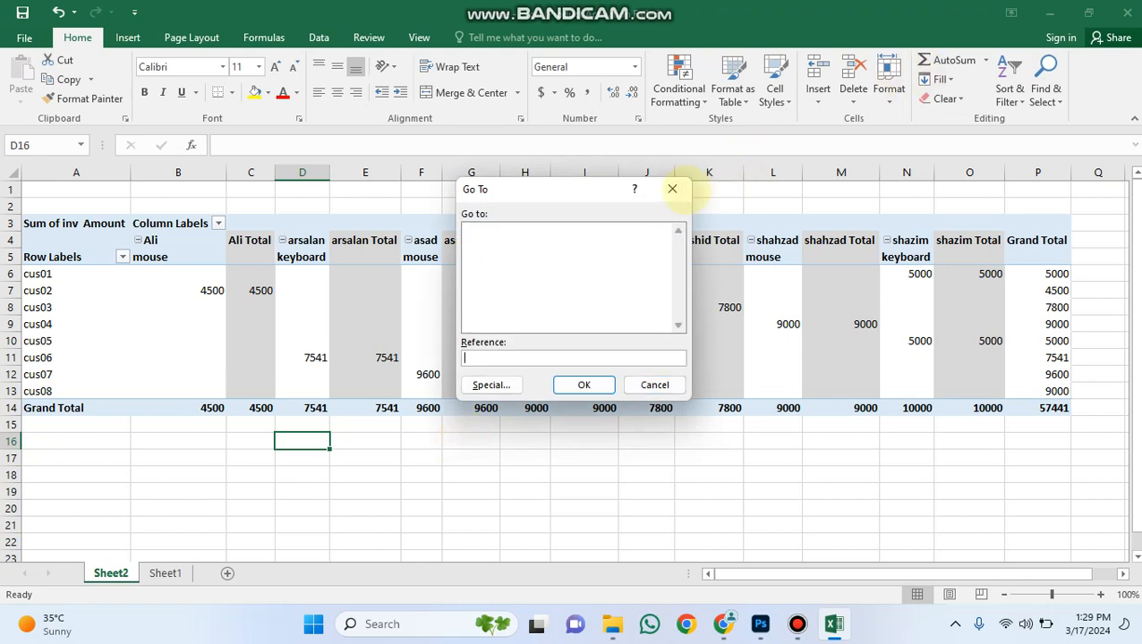
left_click(674, 191)
Extract the detail records behind PivotTable cell E12 to a new sheet, and return to Sheet2.
double_click(334, 375)
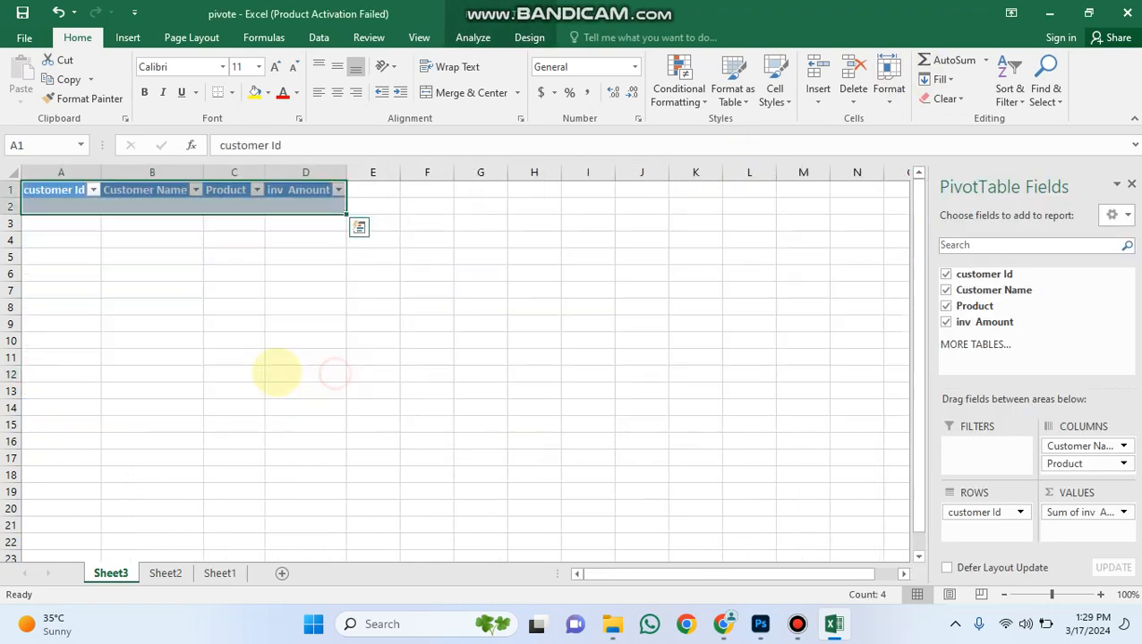
left_click(277, 374)
left_click(164, 573)
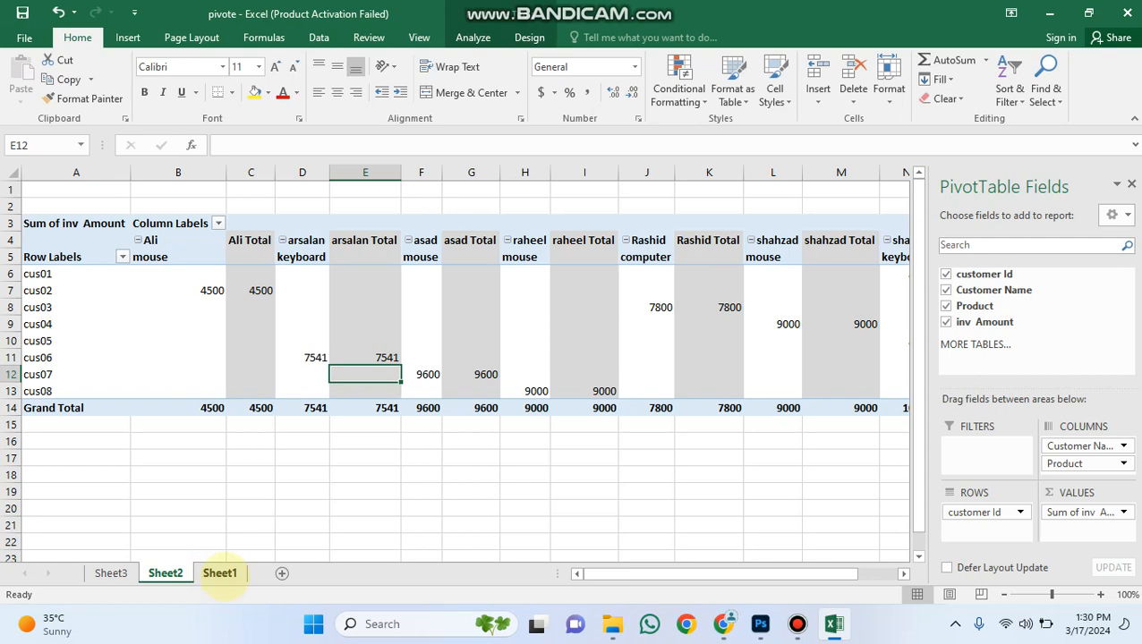
Compare the source range E7:H18 on Sheet1 with the PivotTable on Sheet2 and the detail table on Sheet3.
left_click(220, 573)
left_click(353, 492)
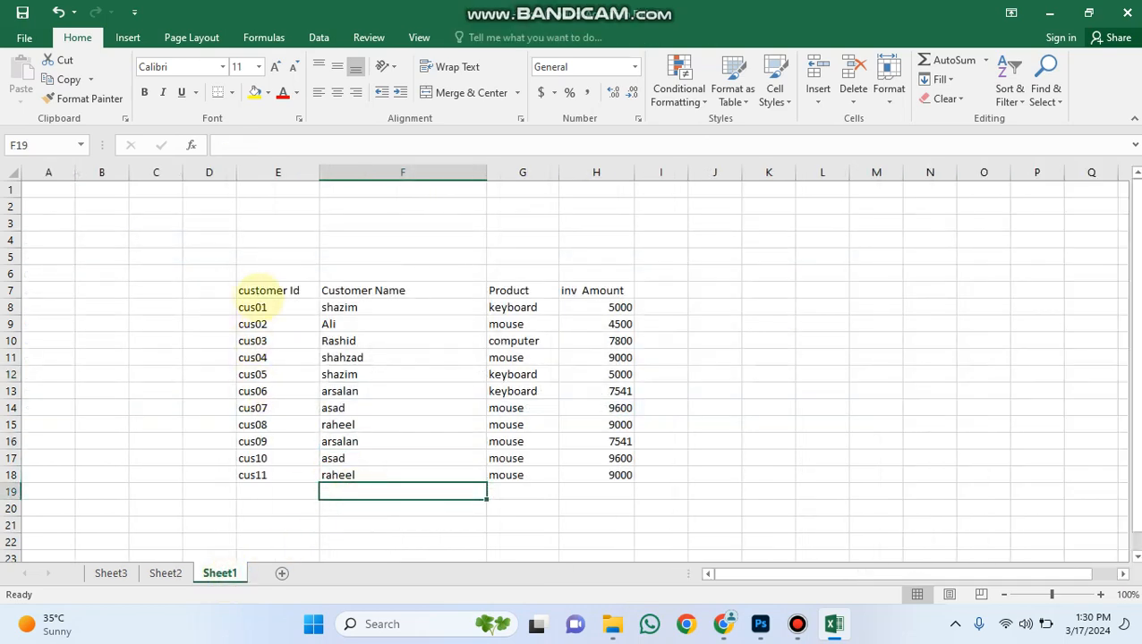
left_click_drag(254, 295, 597, 475)
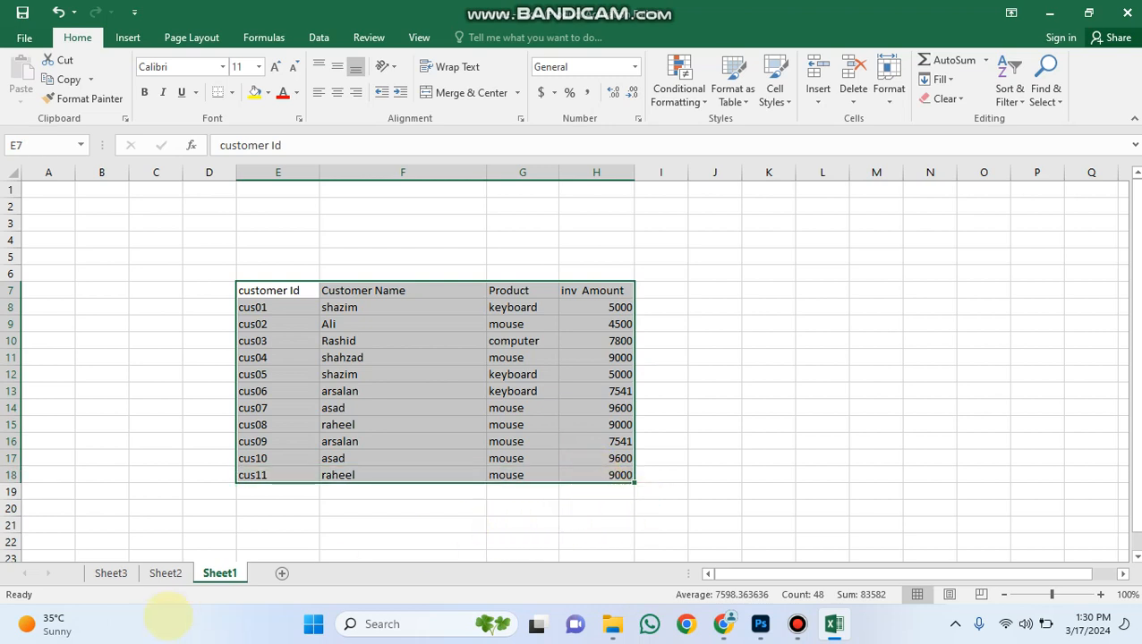
left_click(175, 572)
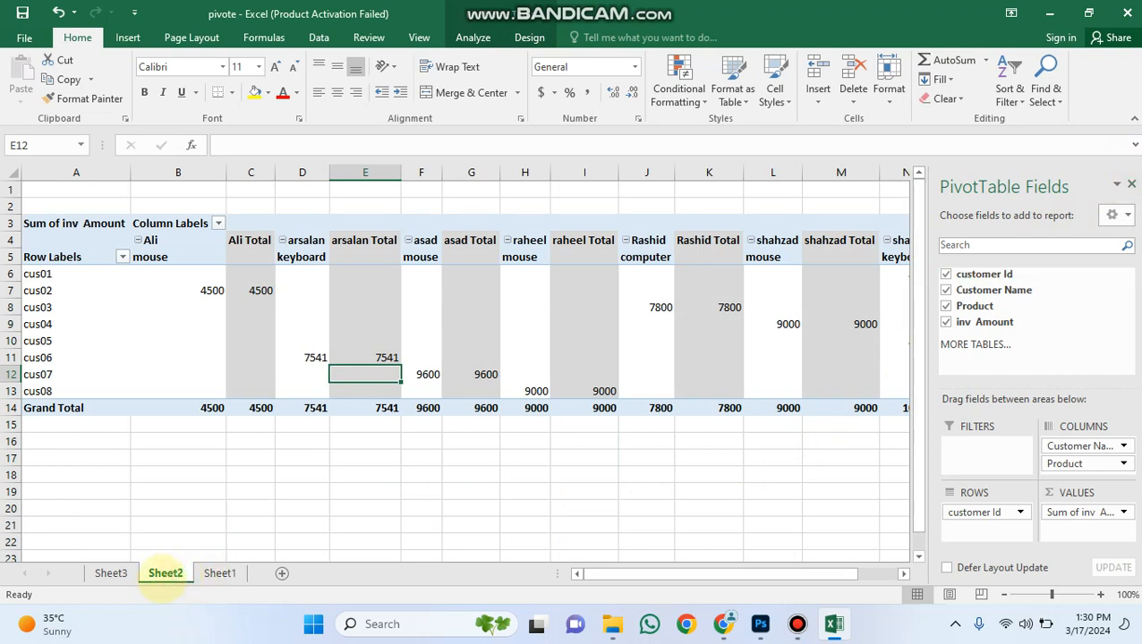
left_click(109, 574)
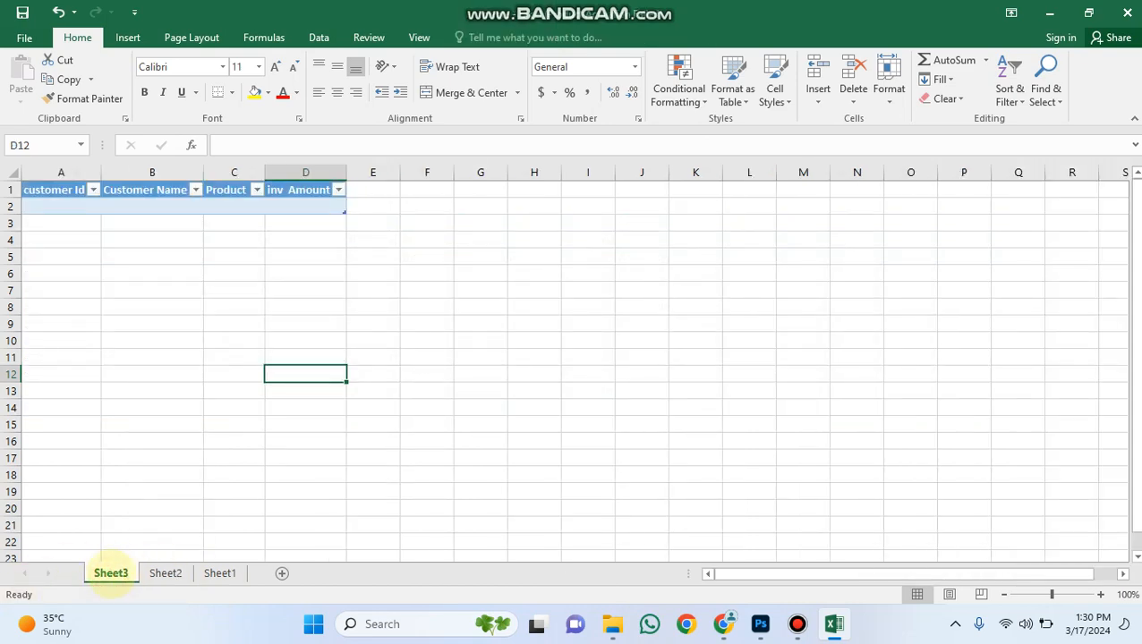
Delete Sheet2 with the old PivotTable permanently from the workbook.
left_click(178, 577)
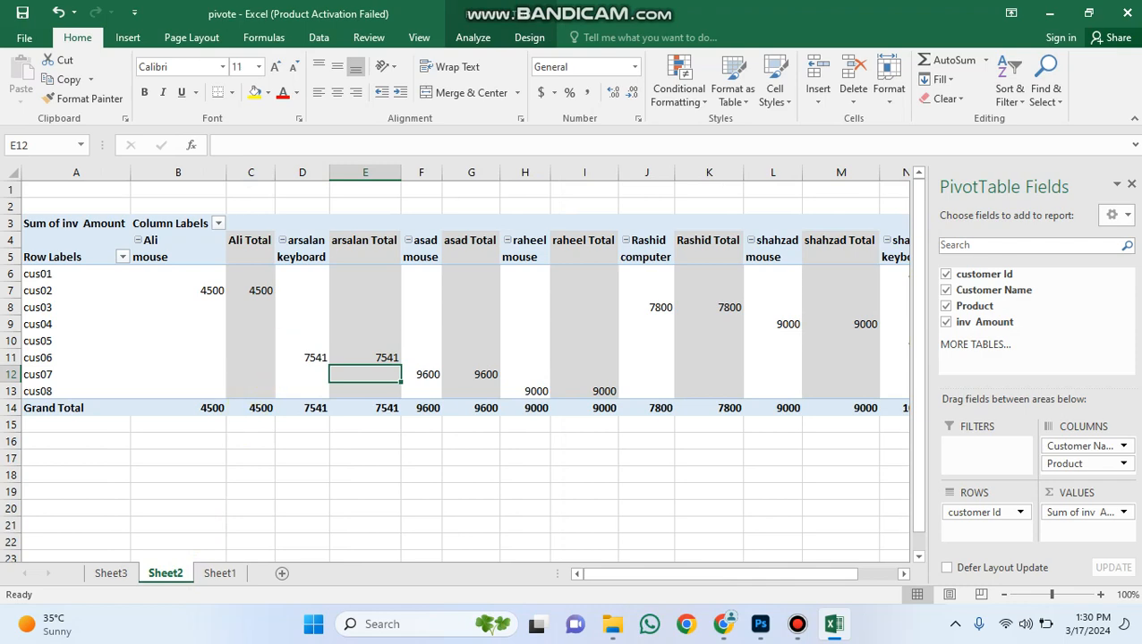
right_click(163, 572)
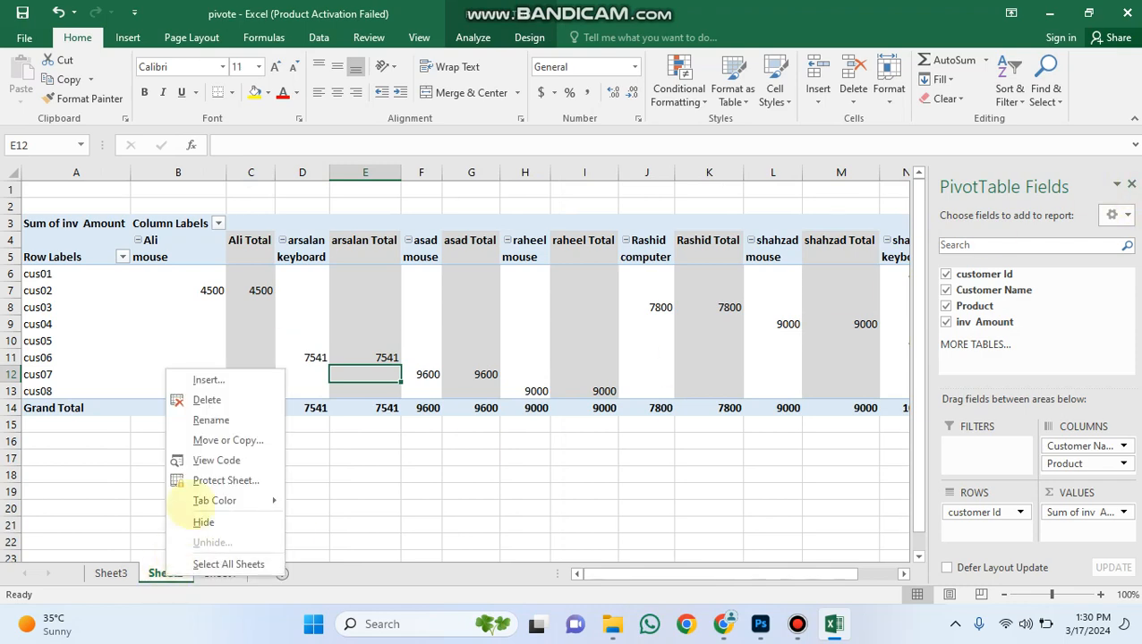
left_click(208, 401)
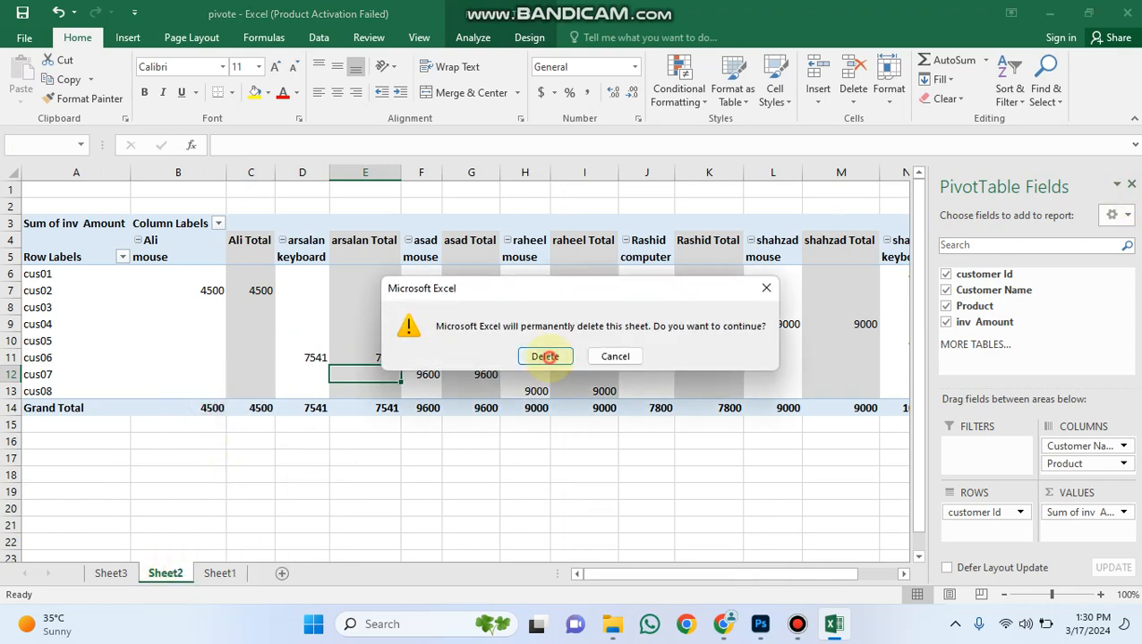
left_click(545, 356)
left_click(286, 540)
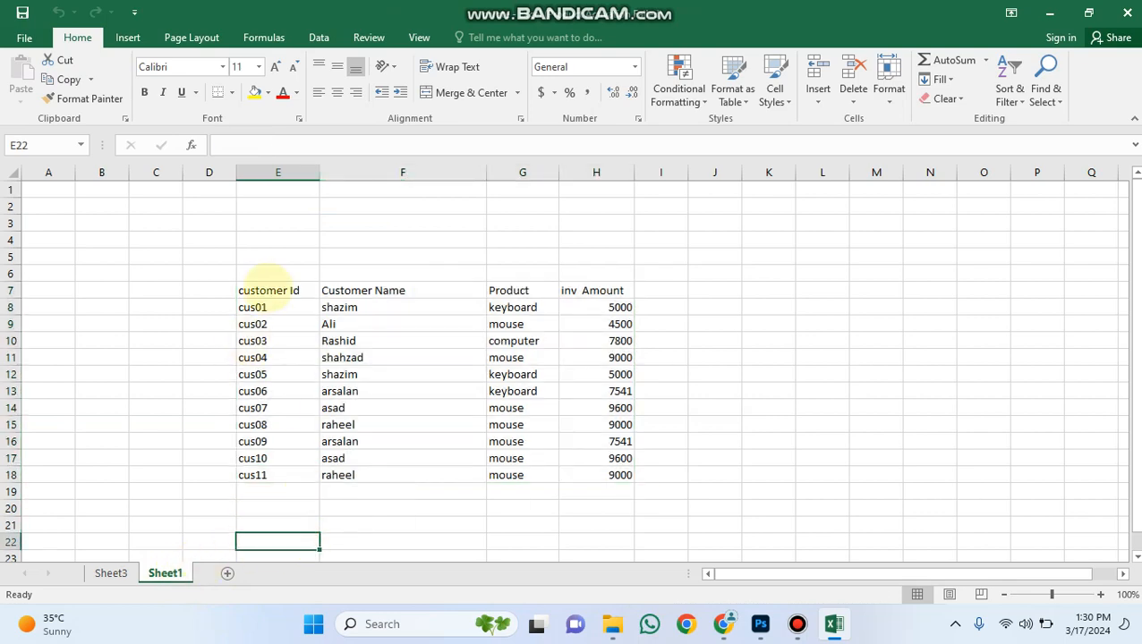
Create a PivotTable on a new worksheet from Sheet1 range E7:H108, including the empty rows below the records.
left_click_drag(253, 297, 581, 557)
scroll(565, 536, "up", 18)
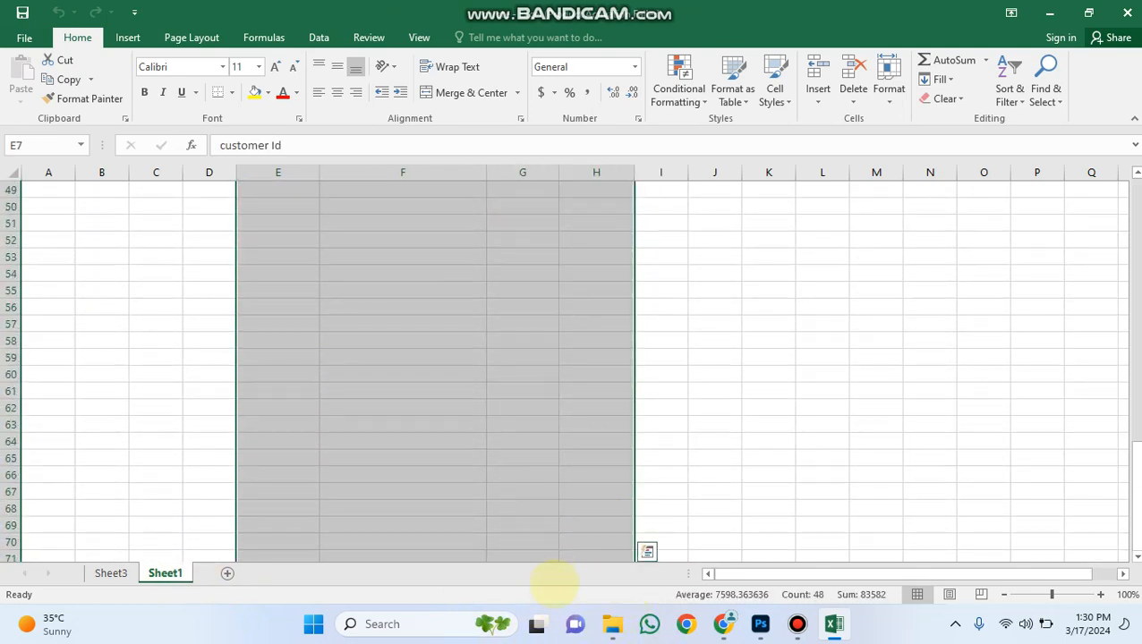
scroll(539, 487, "up", 9)
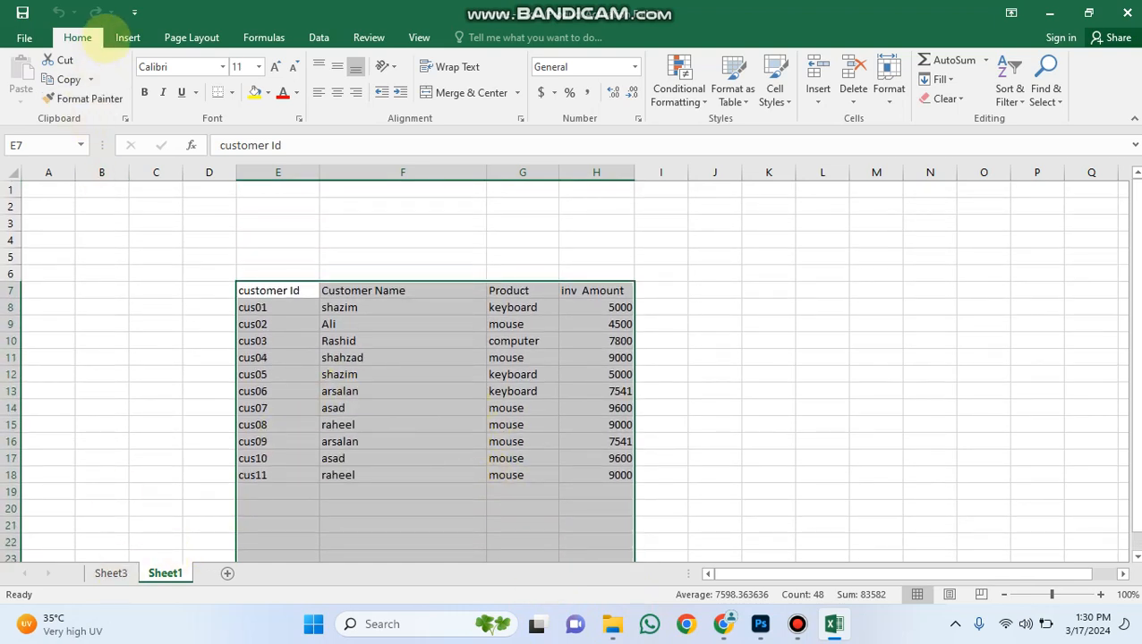
left_click(127, 37)
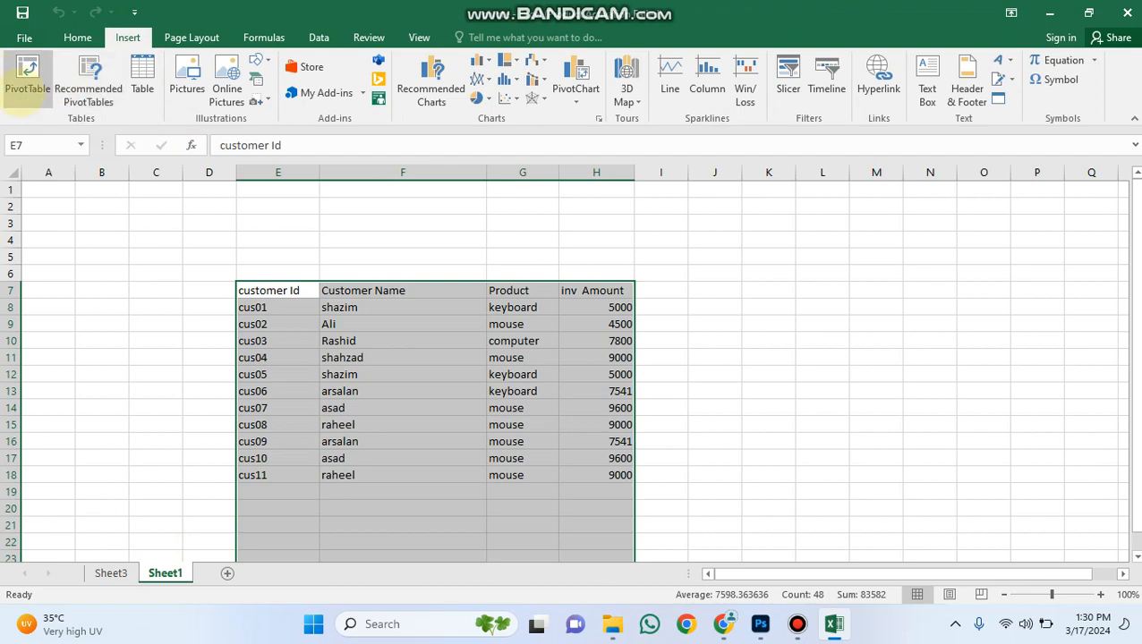
left_click(27, 79)
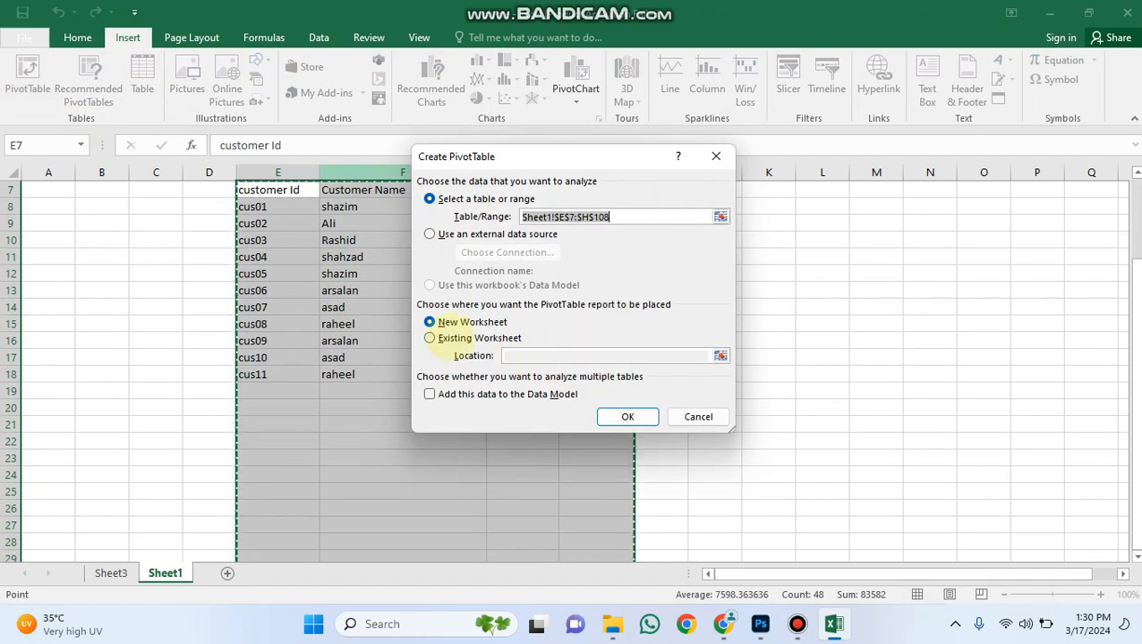
left_click(627, 416)
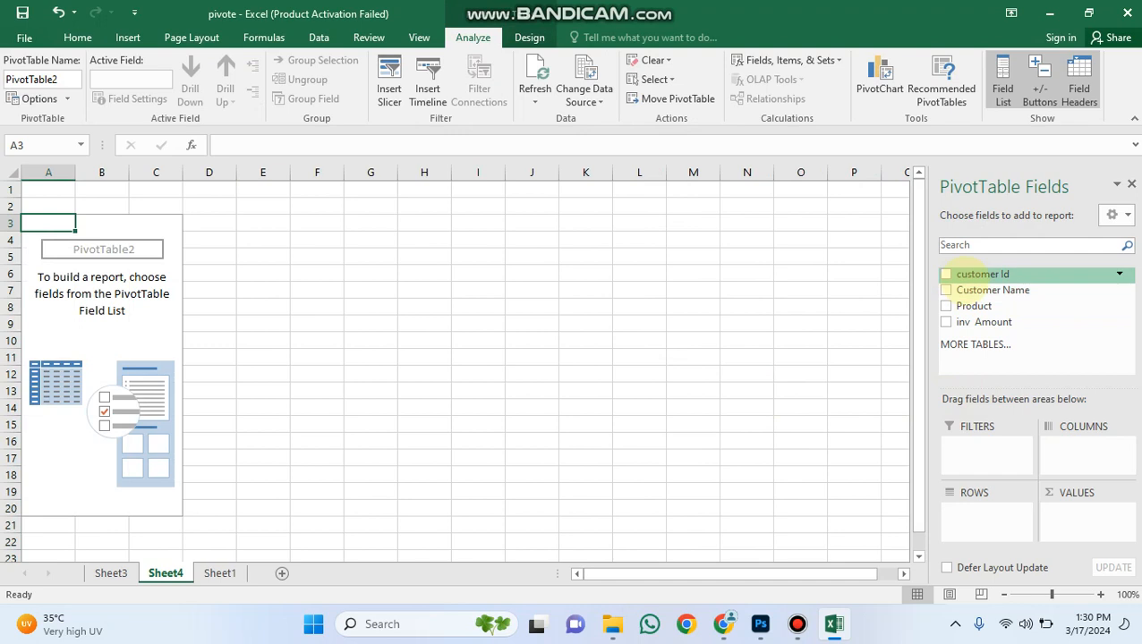
Lay out the PivotTable with customer Id in rows, Customer Name and Product in columns, and inv Amount in values.
left_click_drag(963, 275, 977, 518)
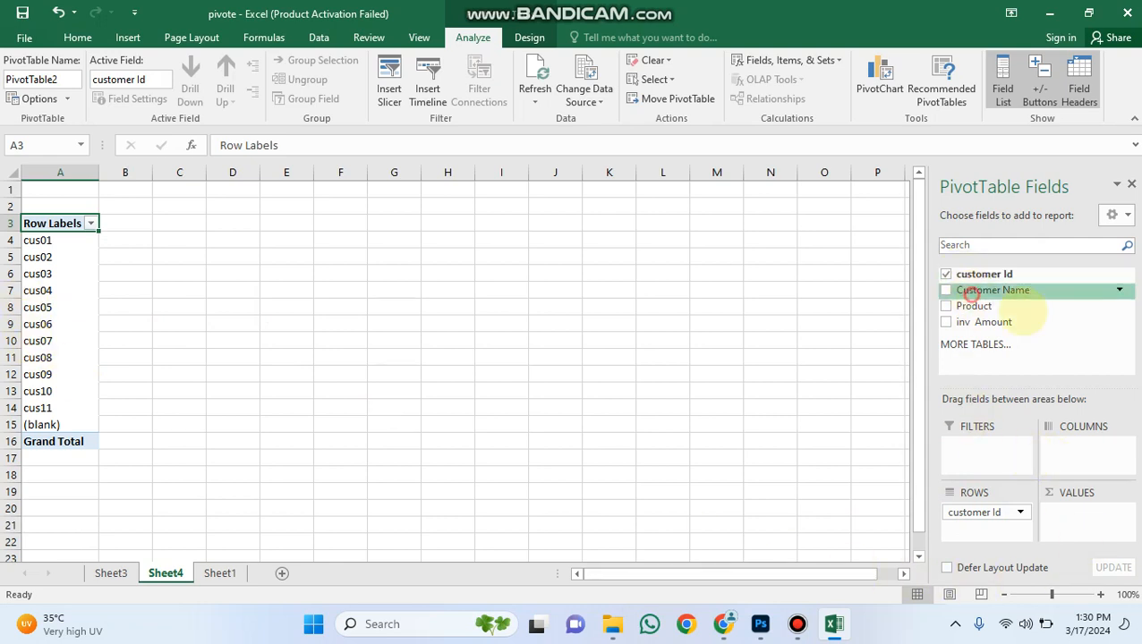
left_click_drag(982, 292, 1080, 447)
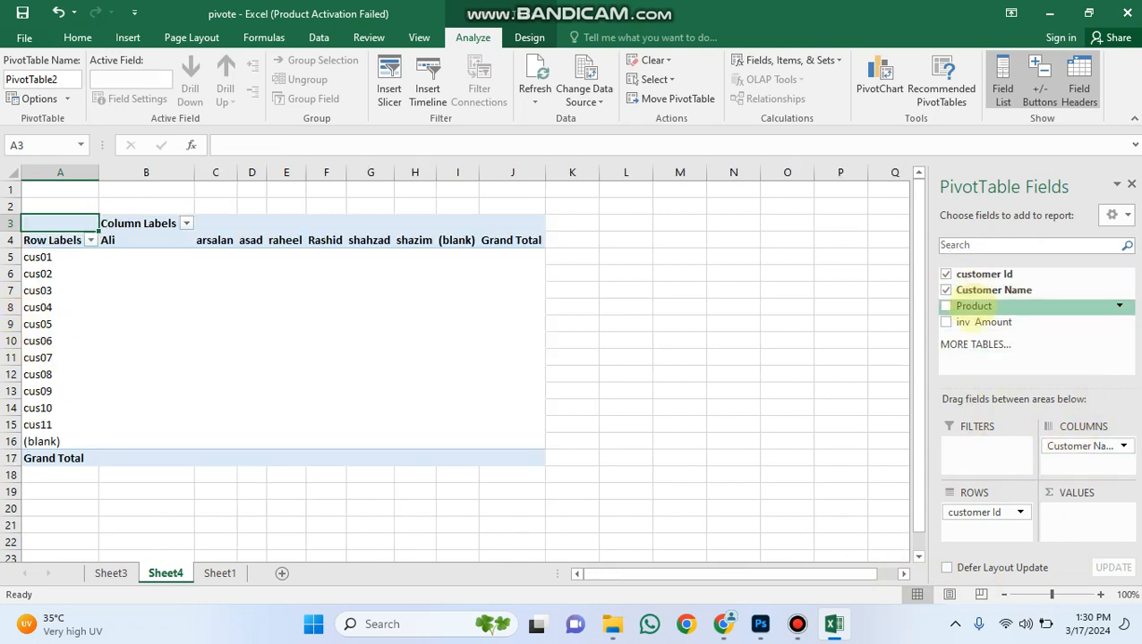
left_click_drag(974, 306, 1076, 459)
left_click_drag(992, 325, 1087, 514)
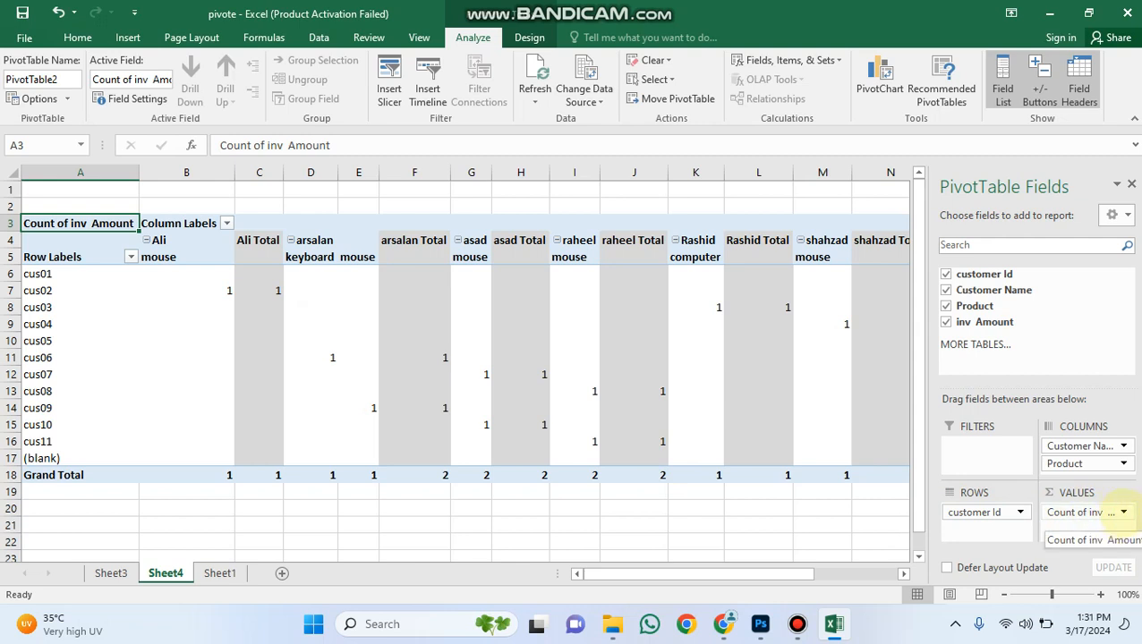
Summarise the PivotTable's inv Amount value field by Sum.
left_click(1123, 512)
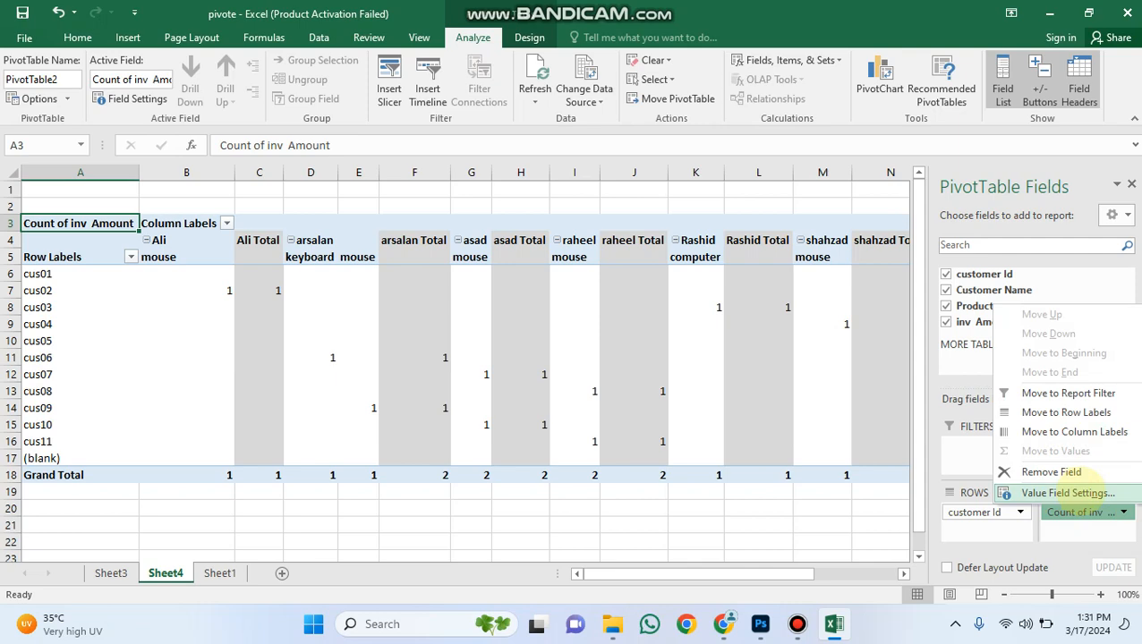
left_click(1067, 493)
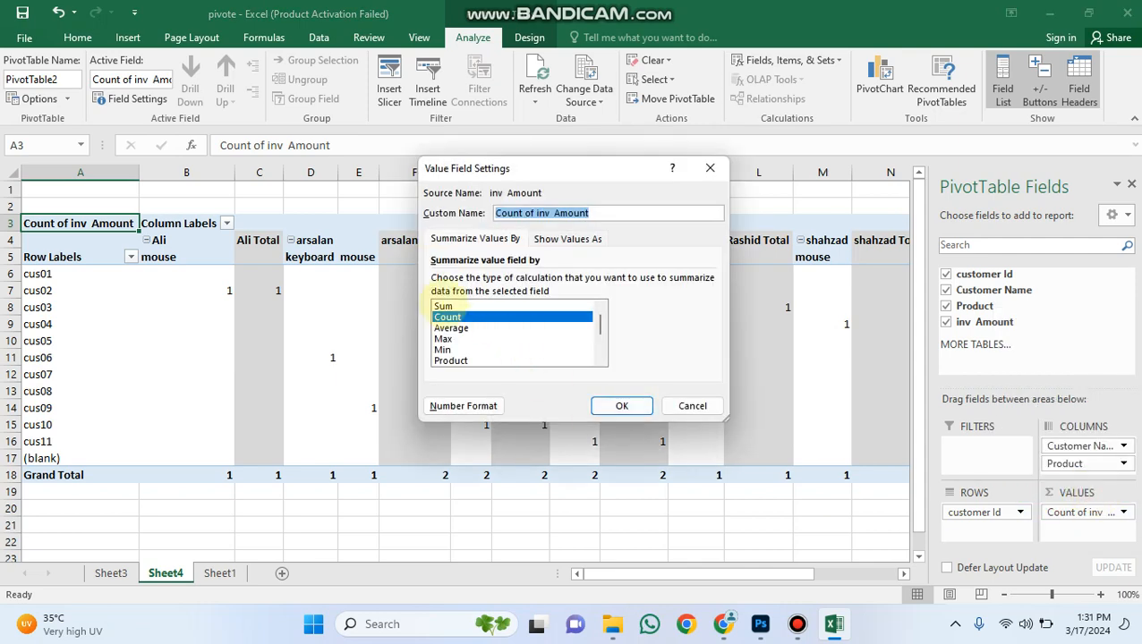
left_click(443, 306)
left_click(621, 406)
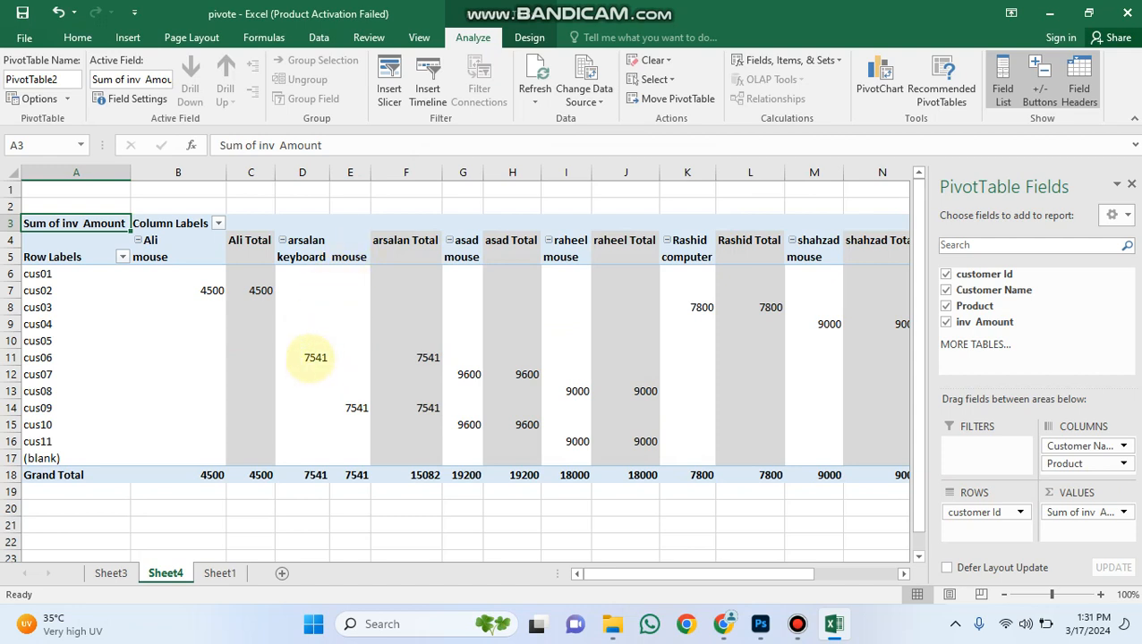
Inspect the keyboard amount in D11, the mouse amount in E14 and the customer's grand total in F18.
left_click(311, 358)
left_click(356, 409)
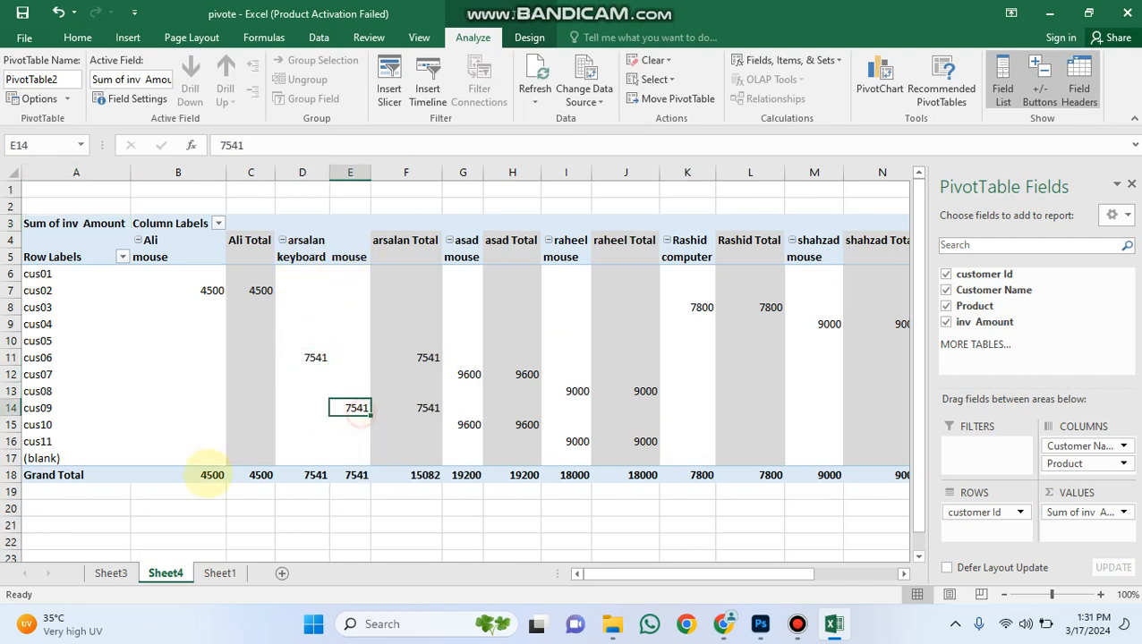
left_click(419, 476)
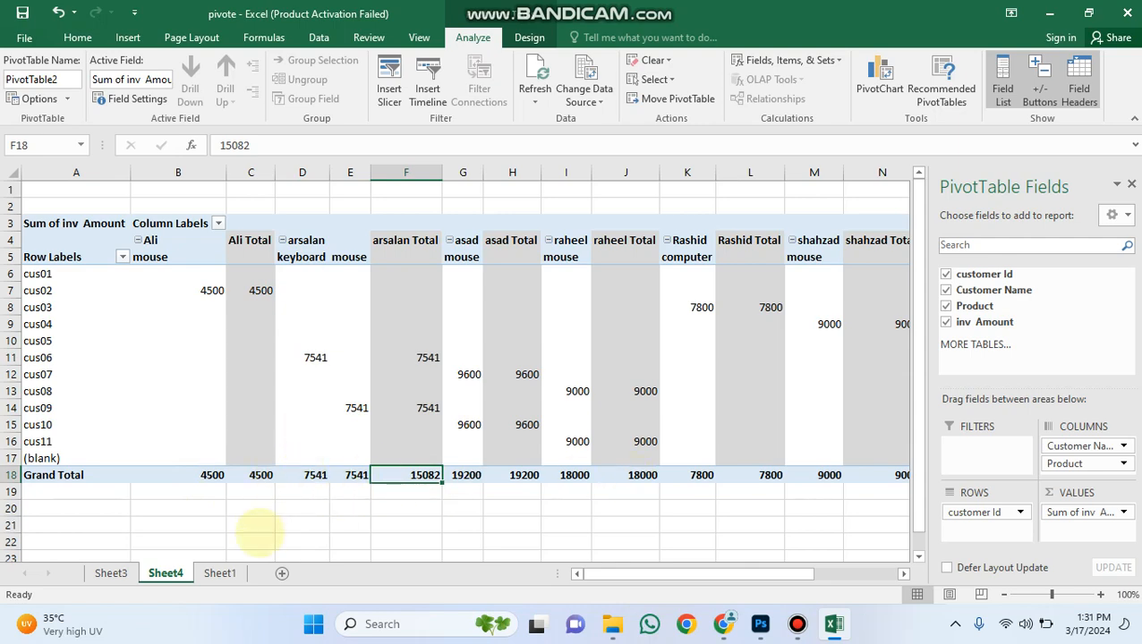
Start a record in Sheet1 row 19 with the next sequential customer Id and the customer name copied from F16.
left_click(219, 573)
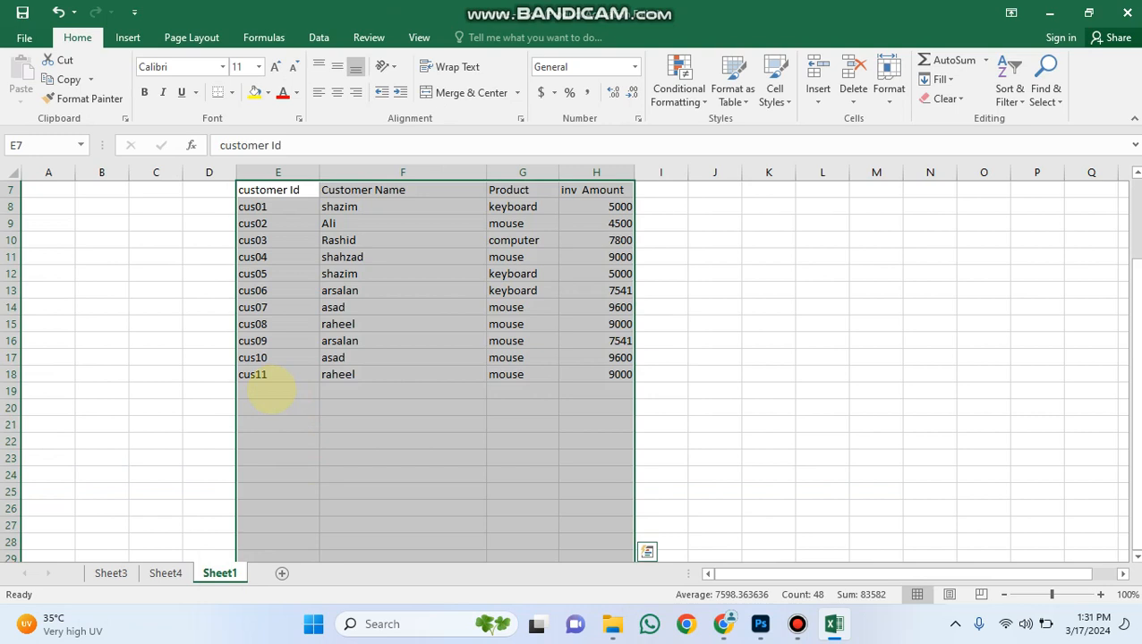
left_click(270, 391)
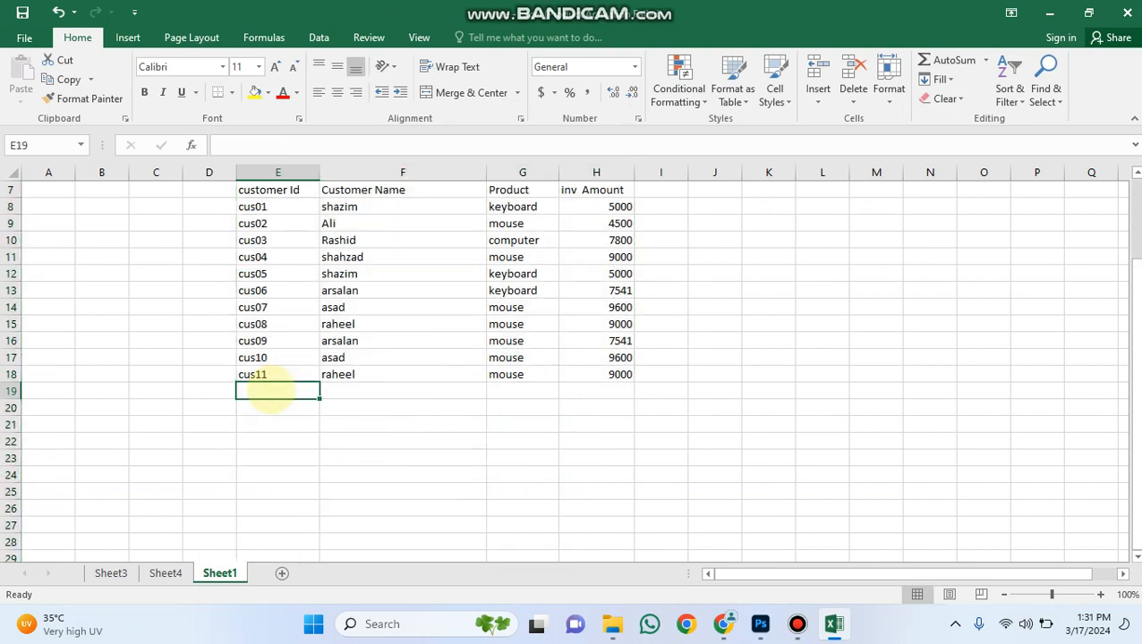
key("ctrl+d")
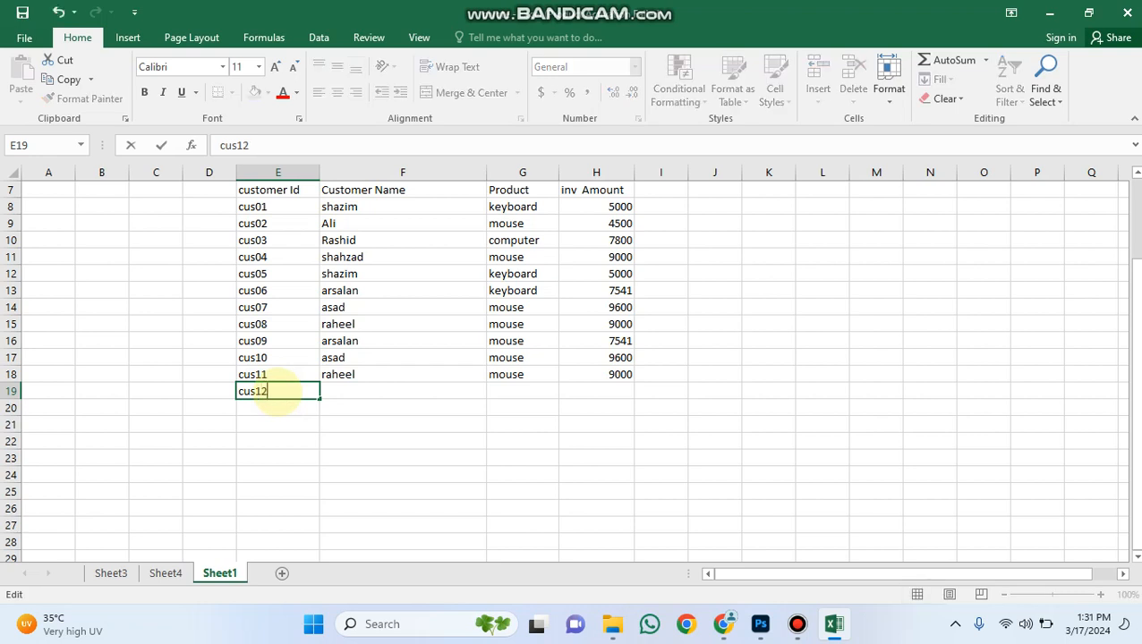
left_click(342, 392)
left_click(345, 339)
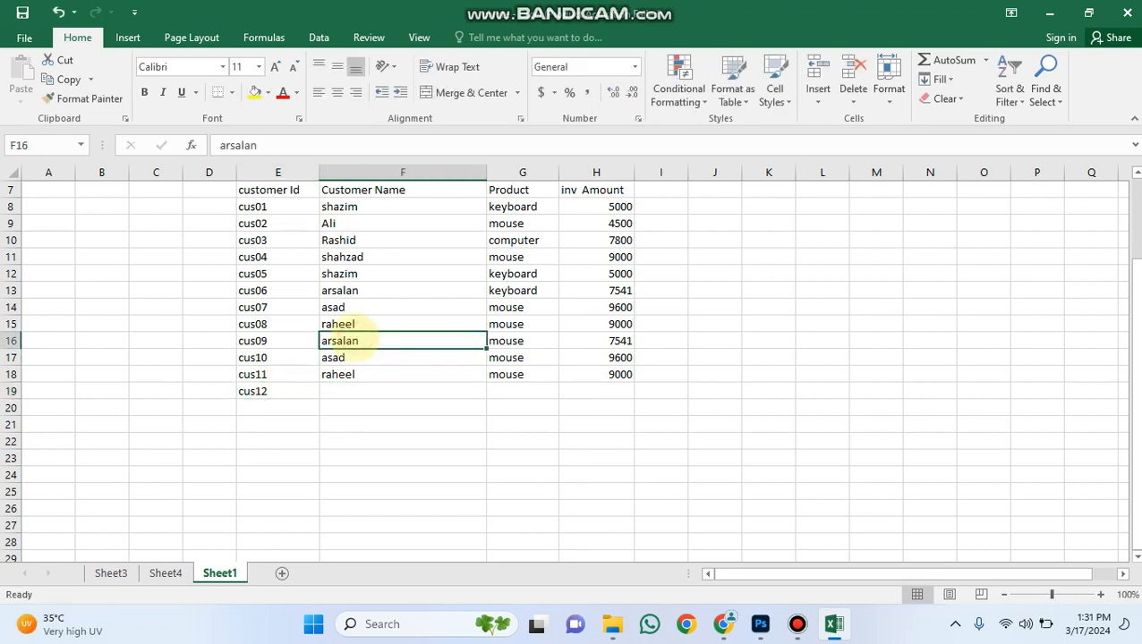
key("ctrl+c")
left_click(351, 389)
key("ctrl+v")
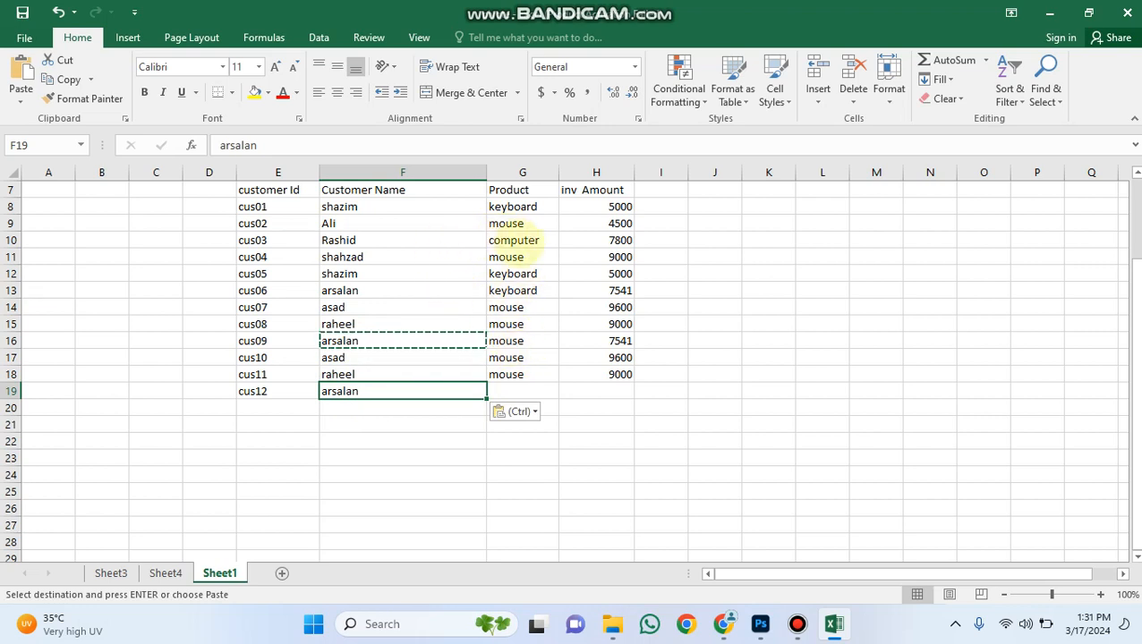
Complete row 19 by copying the product computer from G10 into G19 and entering 2000 as the inv Amount.
left_click(524, 240)
key("ctrl+c")
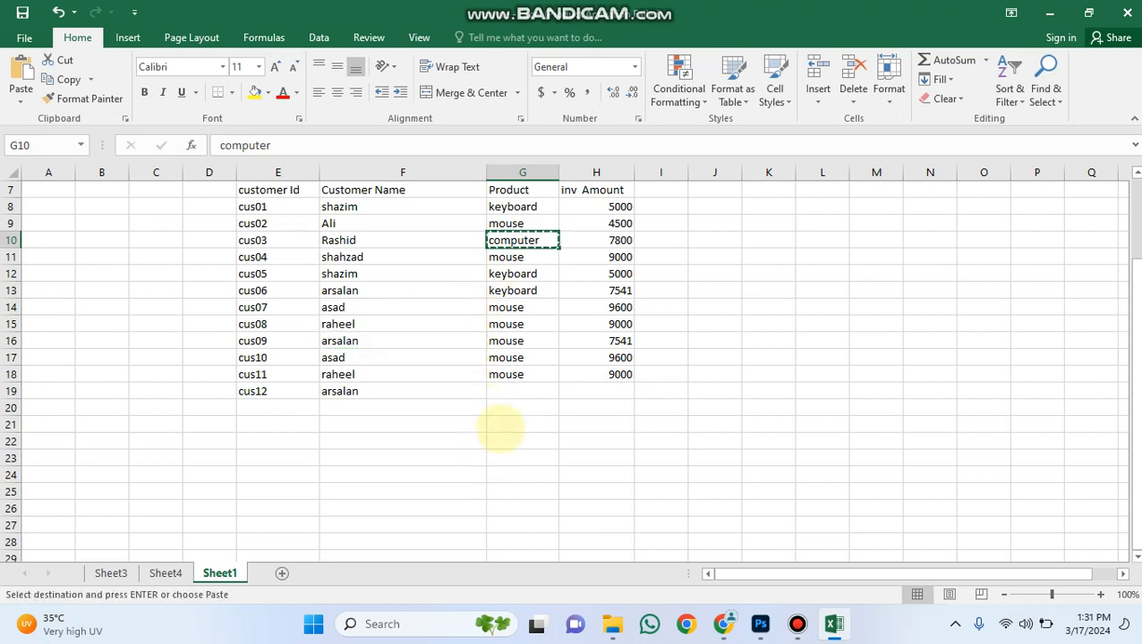
left_click(523, 391)
key("ctrl+v")
left_click(605, 391)
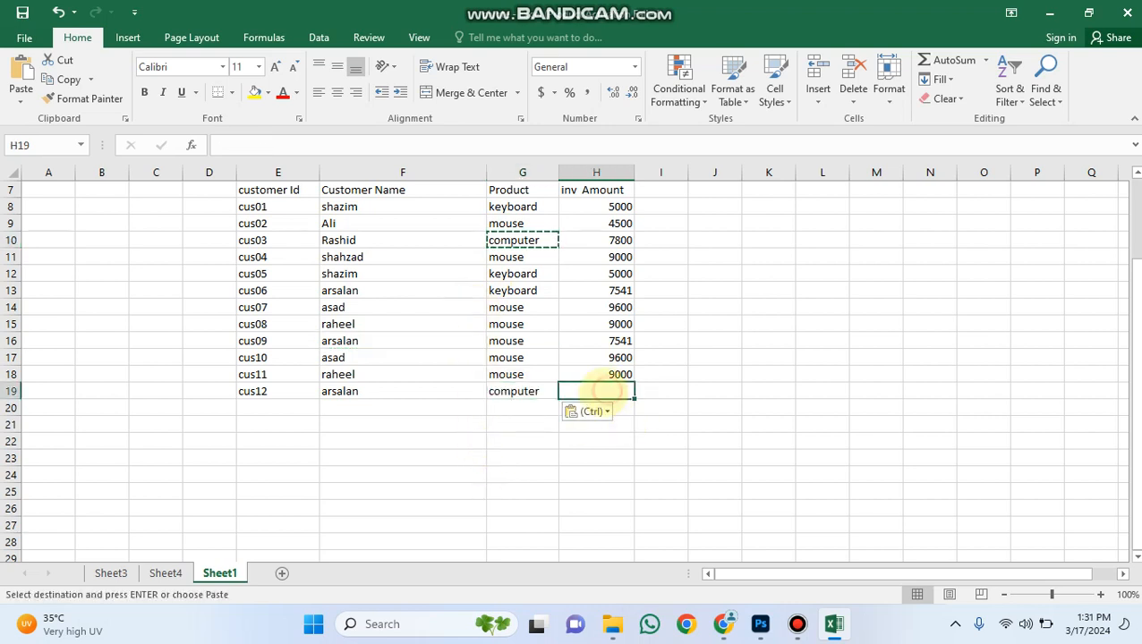
type("2000")
key("ctrl+Return")
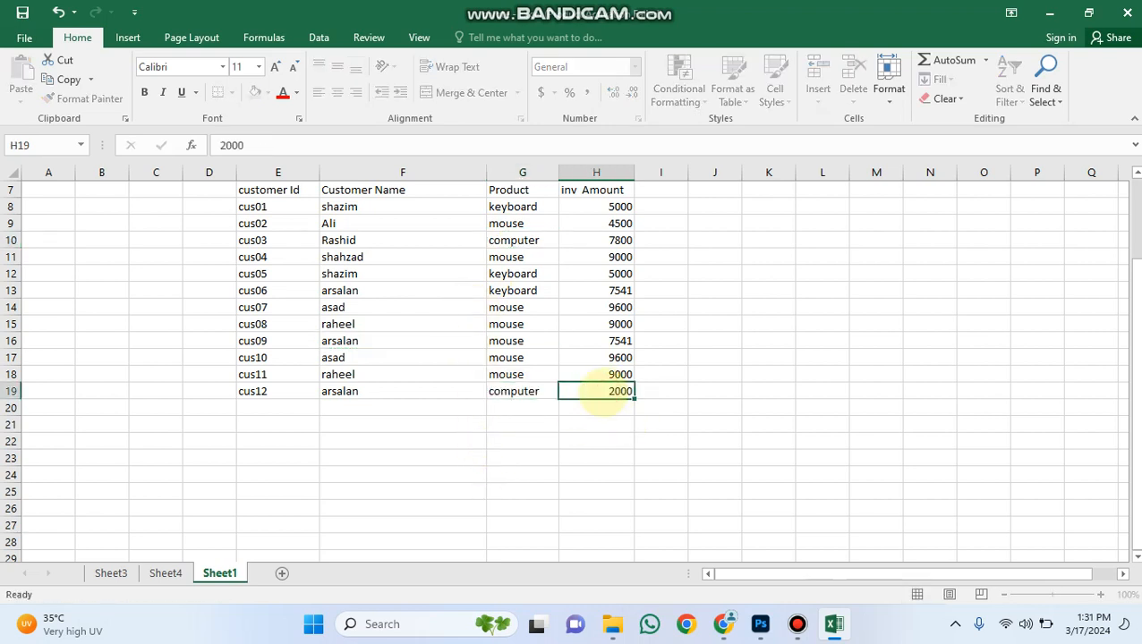
Create a new Data Model PivotTable from the one on Sheet4 so that multiple tables can be used.
left_click(165, 574)
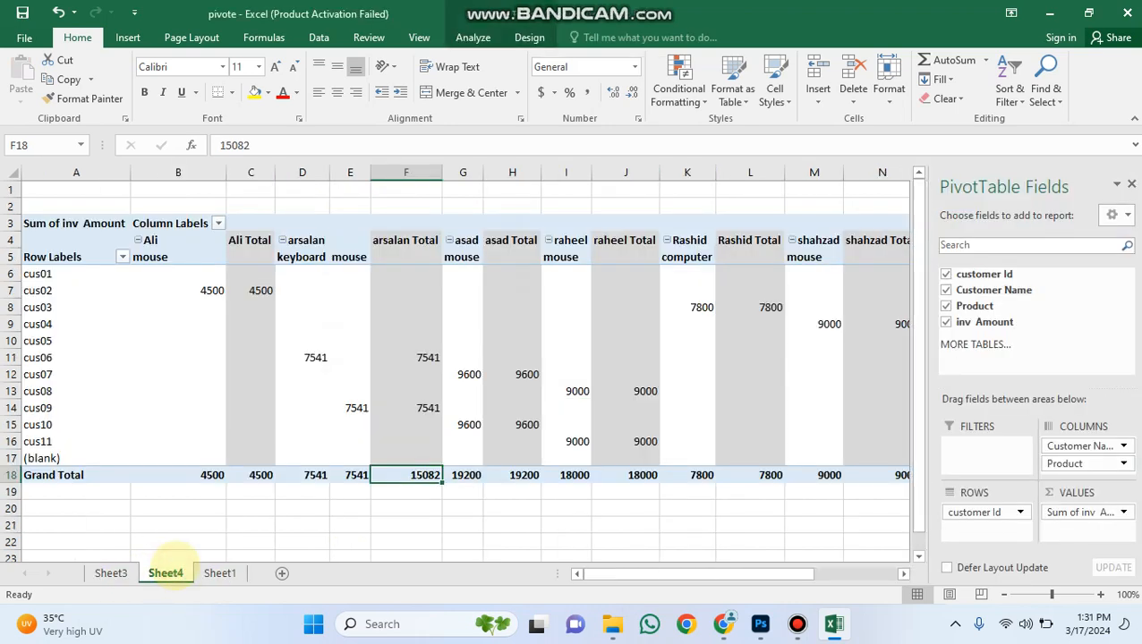
left_click(246, 424)
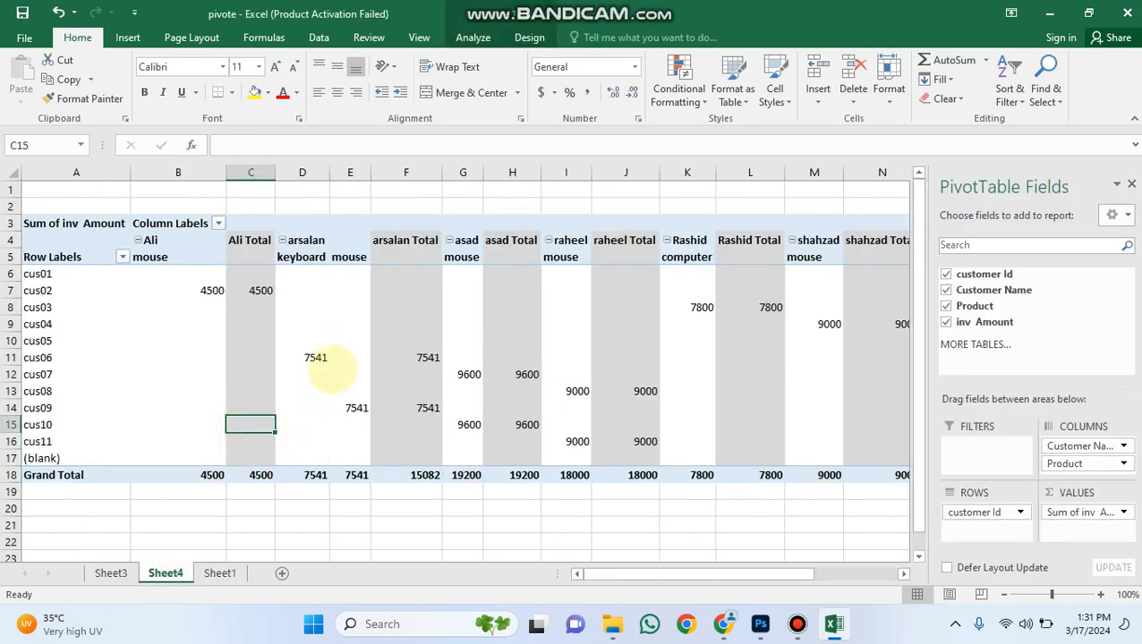
left_click(349, 340)
left_click(341, 390)
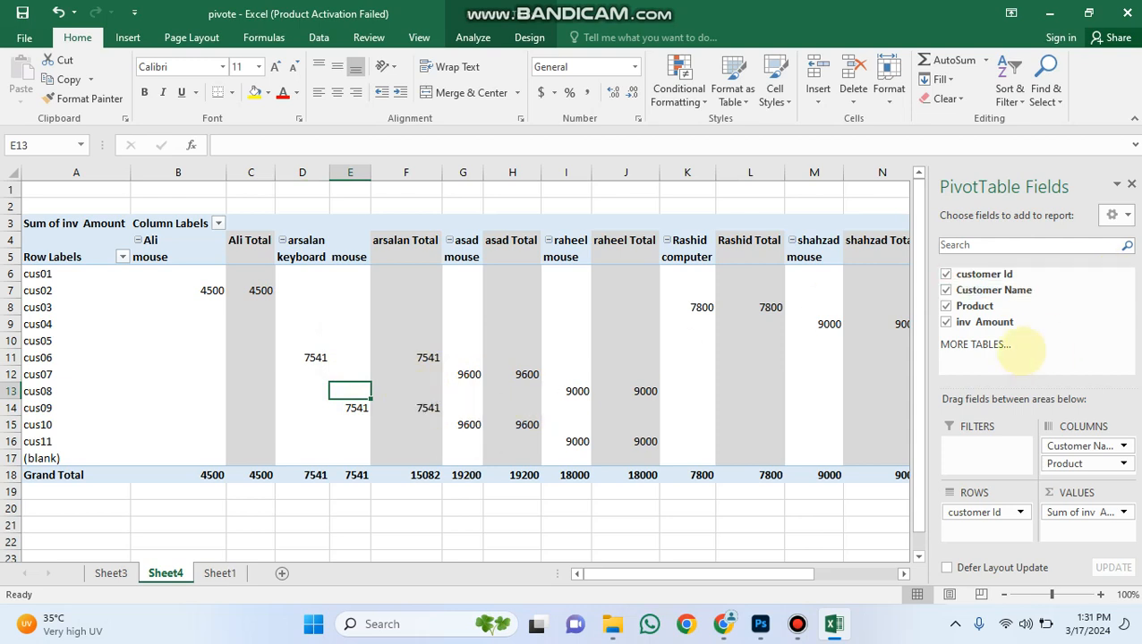
left_click(974, 345)
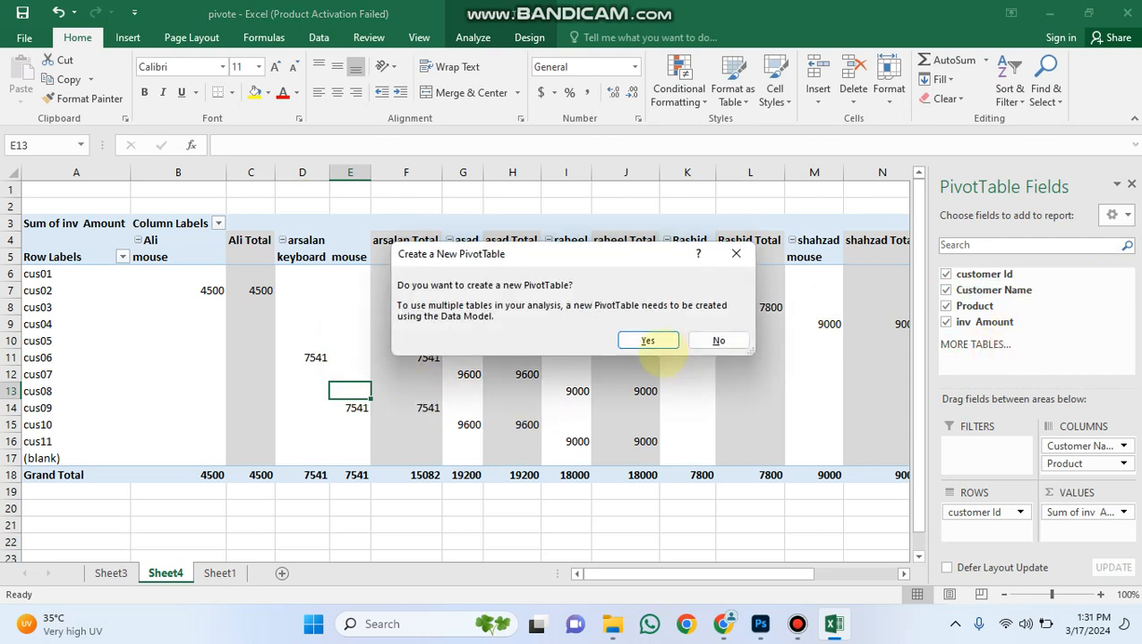
left_click(649, 341)
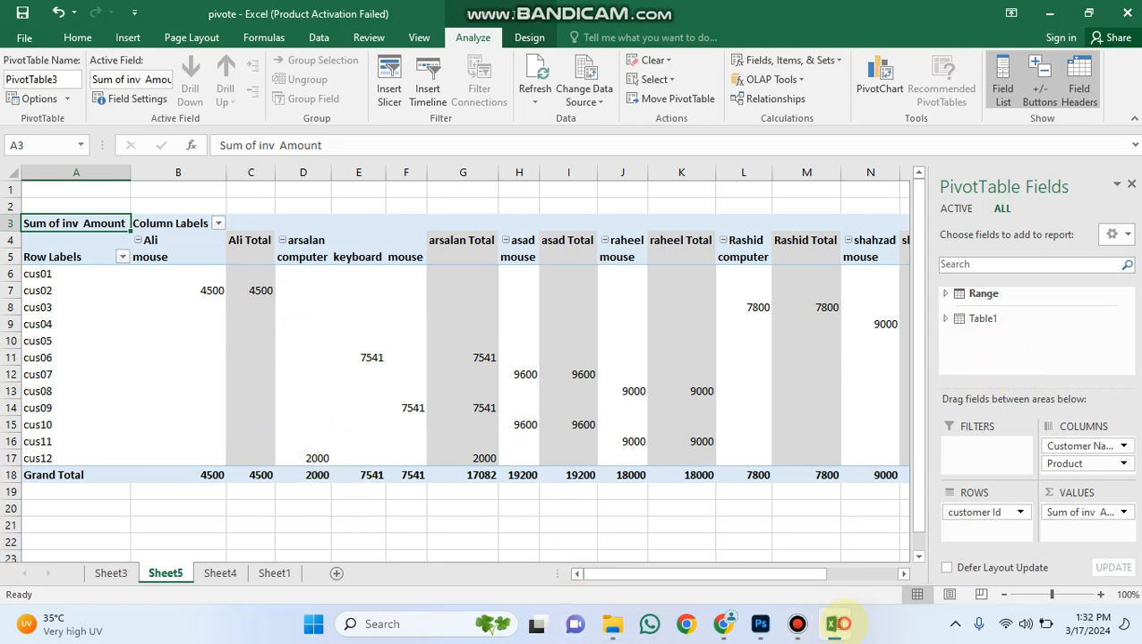
left_click(838, 624)
left_click(832, 623)
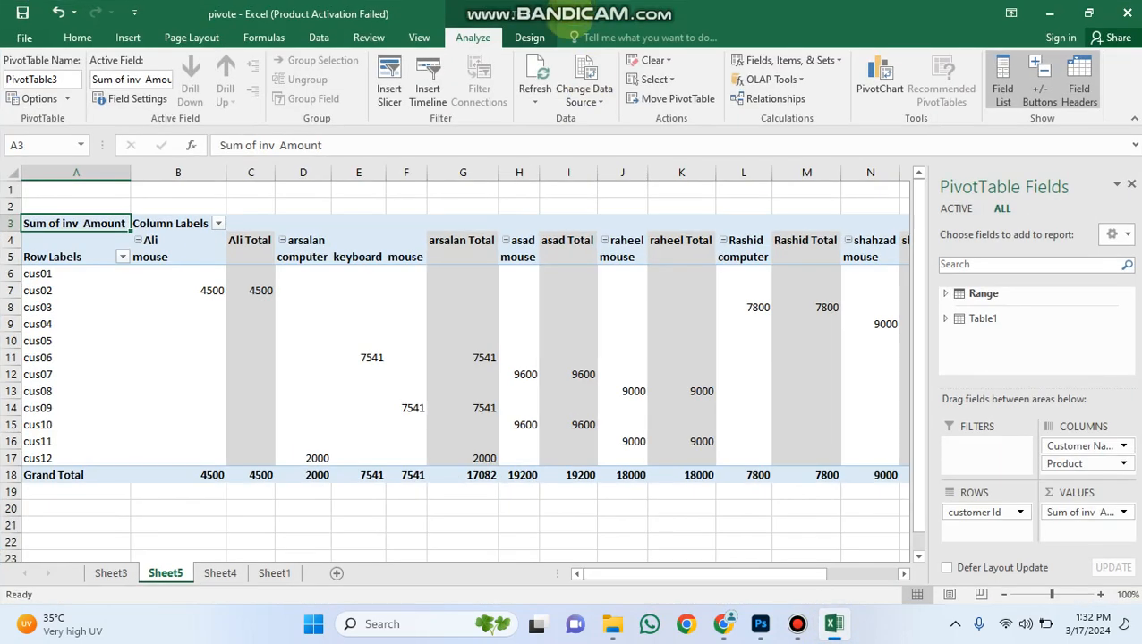
Compare the PivotTables on Sheet4 and Sheet5, and delete Sheet3 with its empty table.
left_click(219, 574)
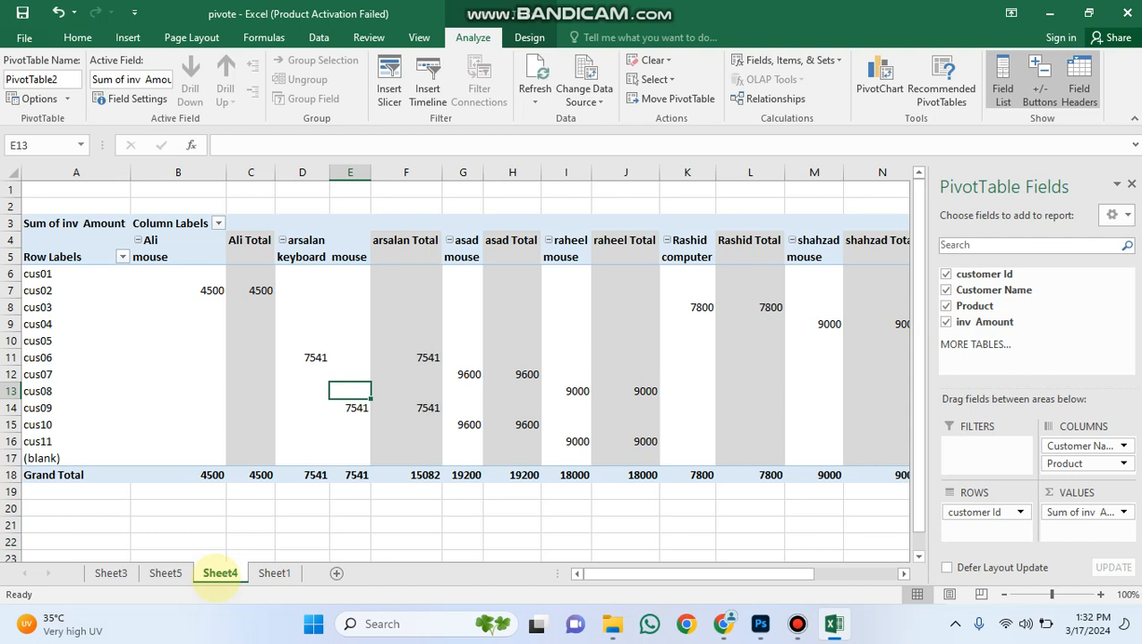
left_click(165, 573)
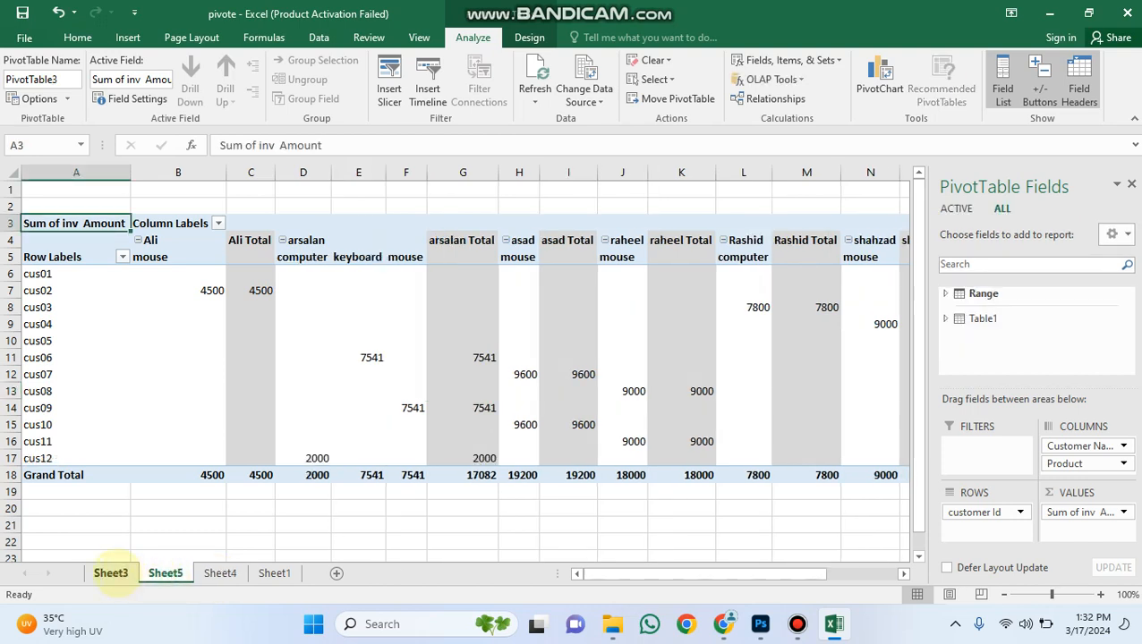
left_click(111, 574)
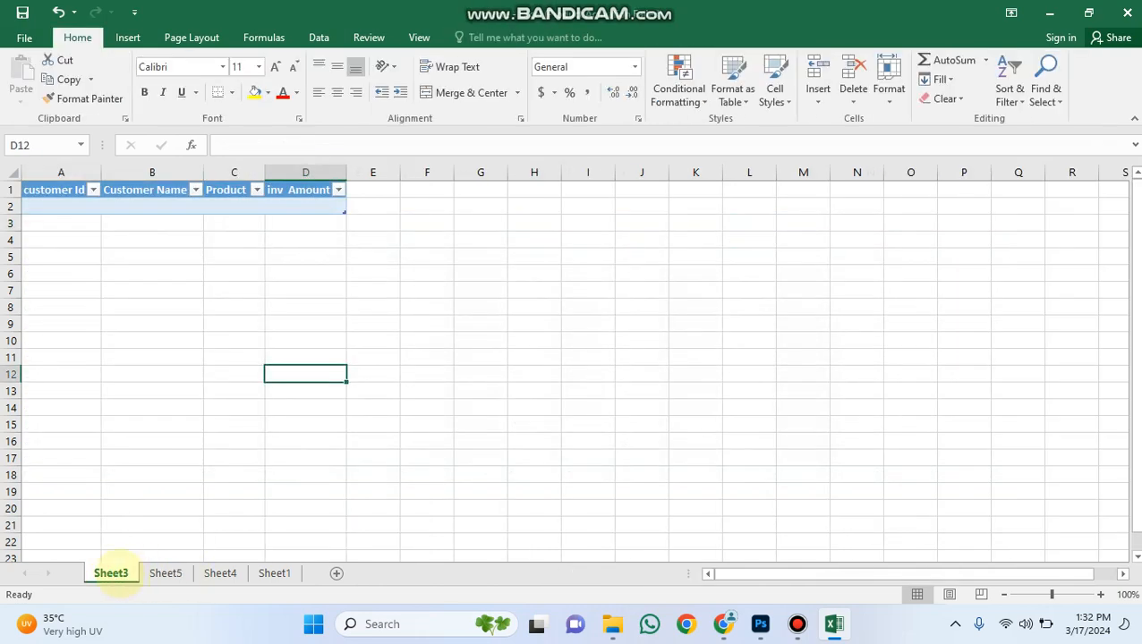
right_click(111, 573)
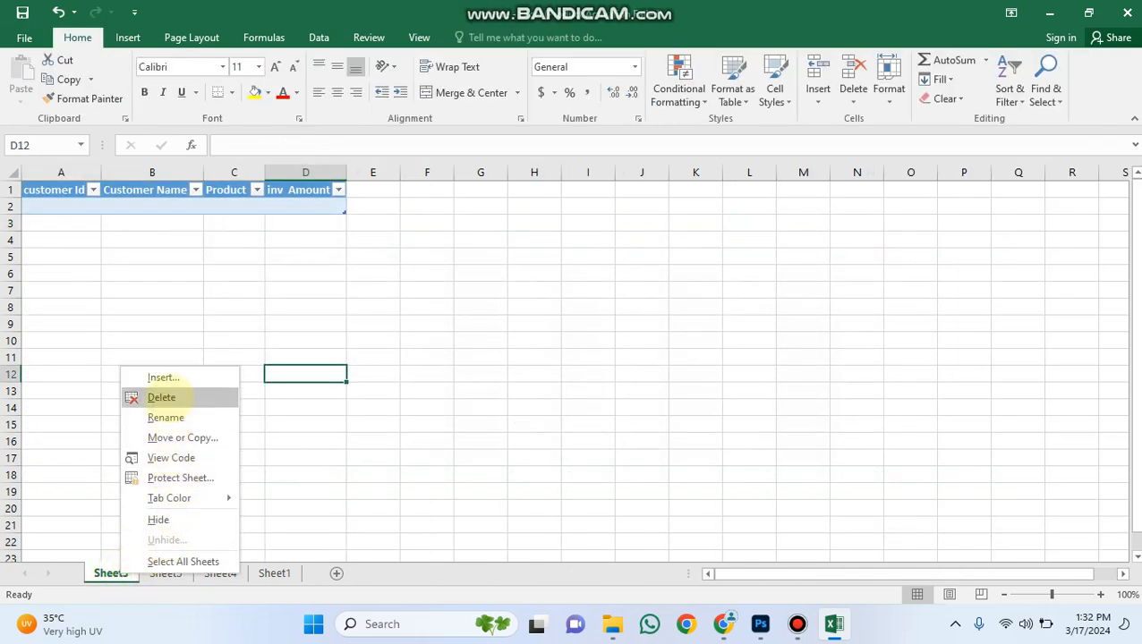
left_click(161, 397)
left_click(543, 354)
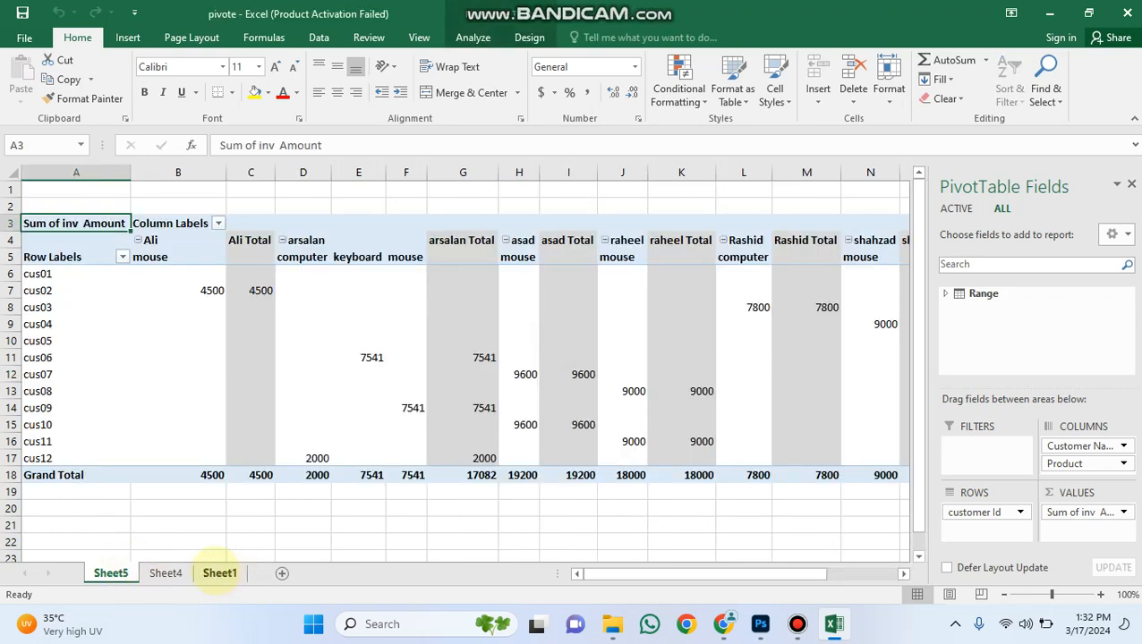
Start a record in Sheet1 row 20 with the next sequential customer Id and the customer name copied from F18.
left_click(219, 574)
left_click(267, 407)
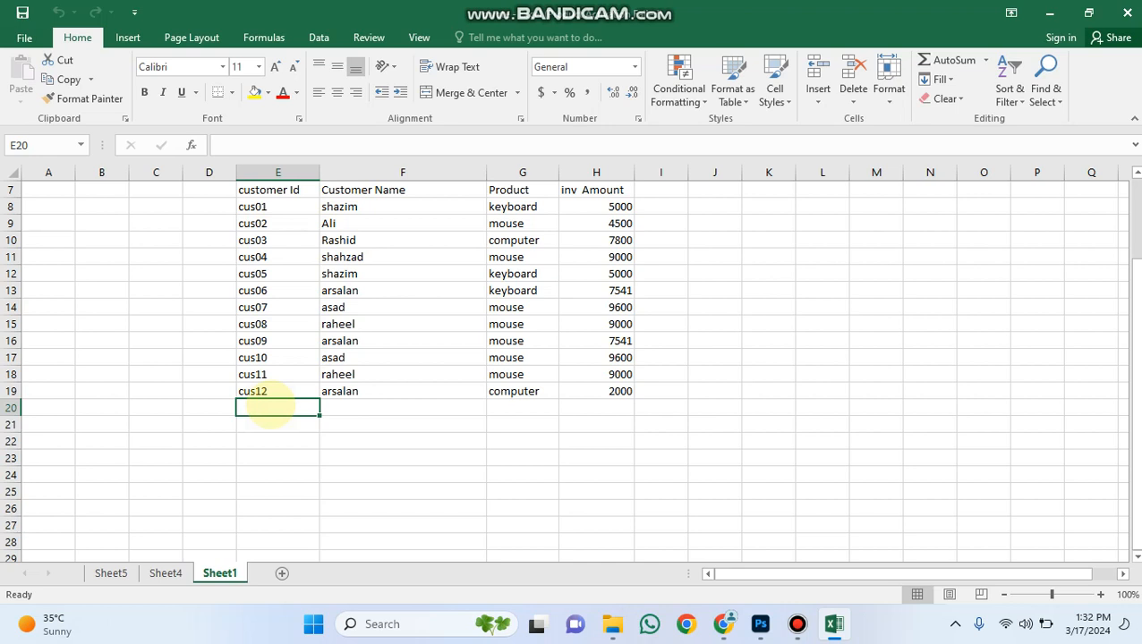
double_click(273, 407)
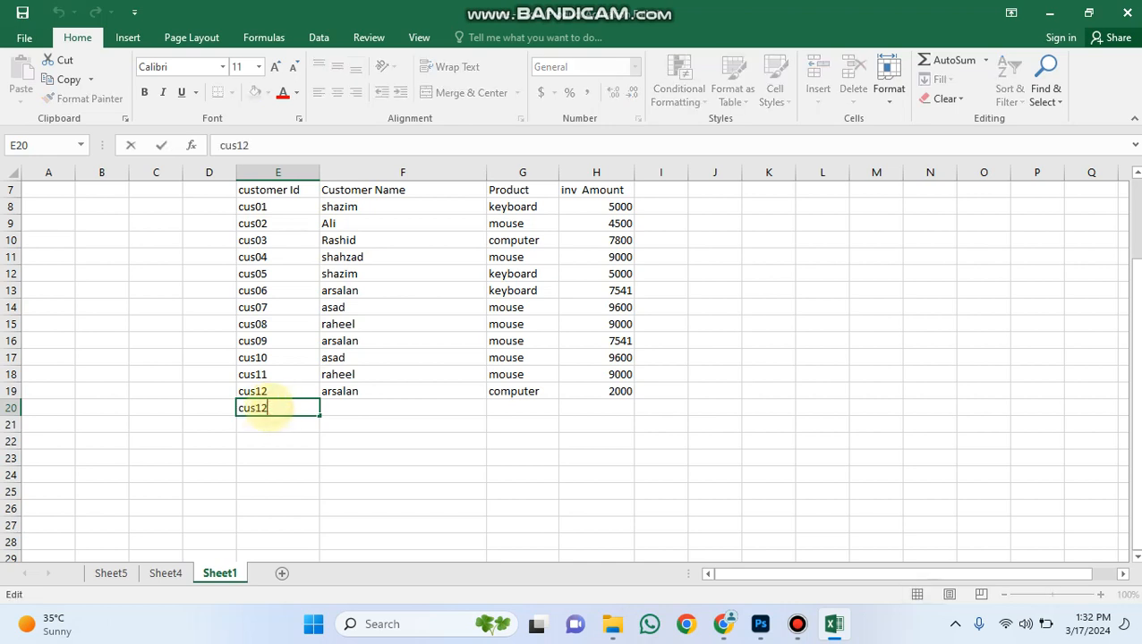
type("3")
left_click(353, 407)
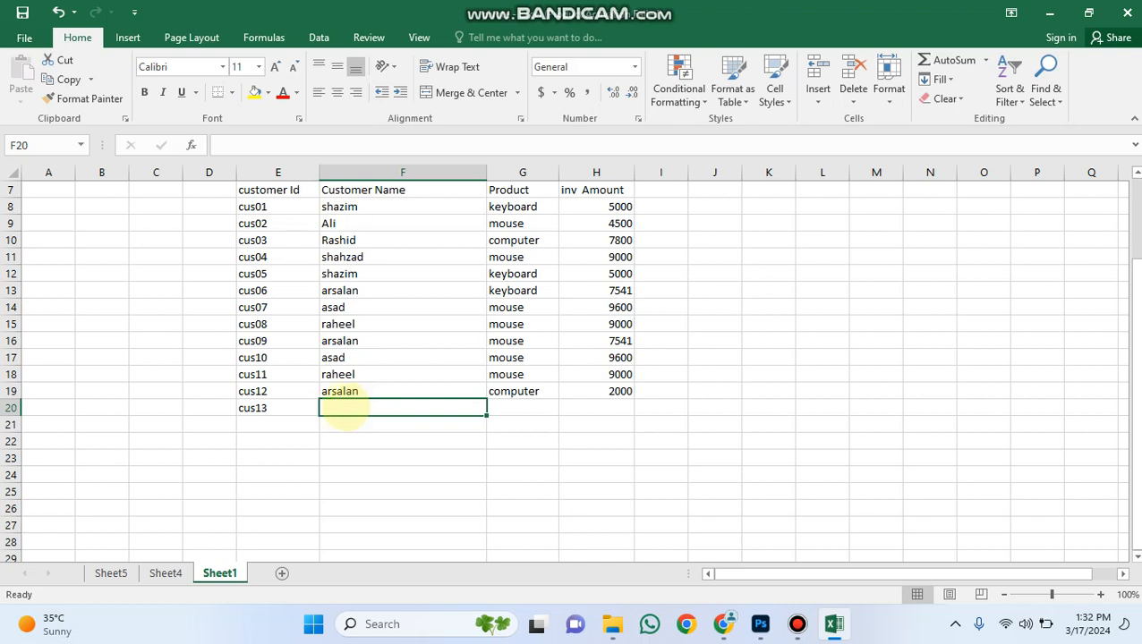
left_click(343, 374)
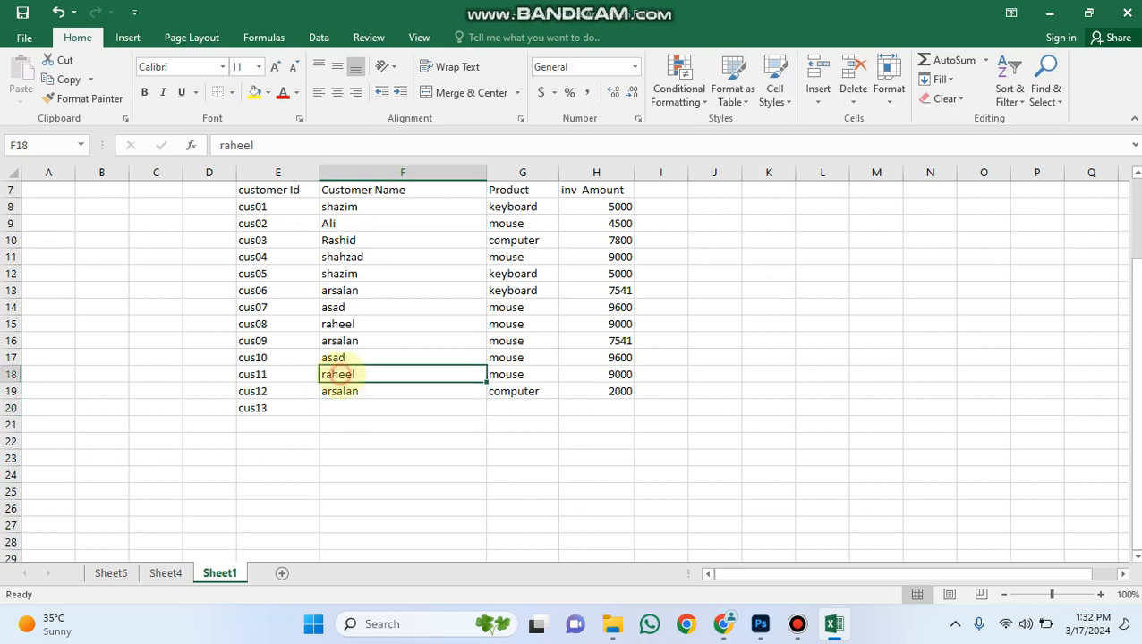
key("ctrl+c")
left_click(370, 408)
key("ctrl+v")
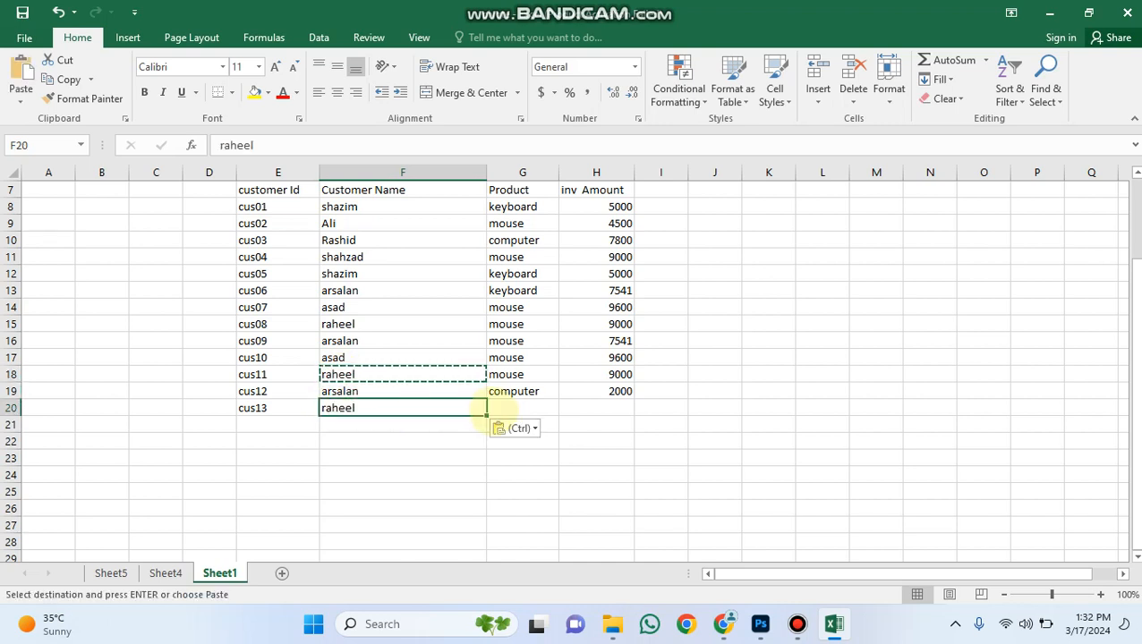
Complete row 20 by copying the product computer from G19 into G20 and entering 1000 as the inv Amount.
left_click(523, 412)
left_click(517, 391)
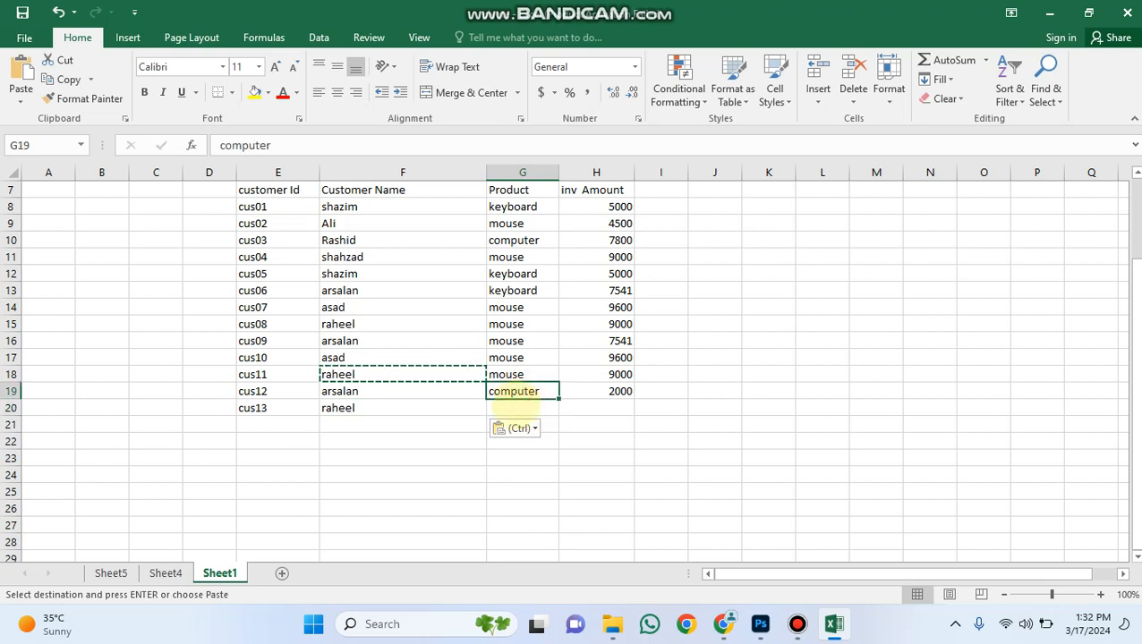
key("ctrl+c")
left_click(524, 411)
key("ctrl+v")
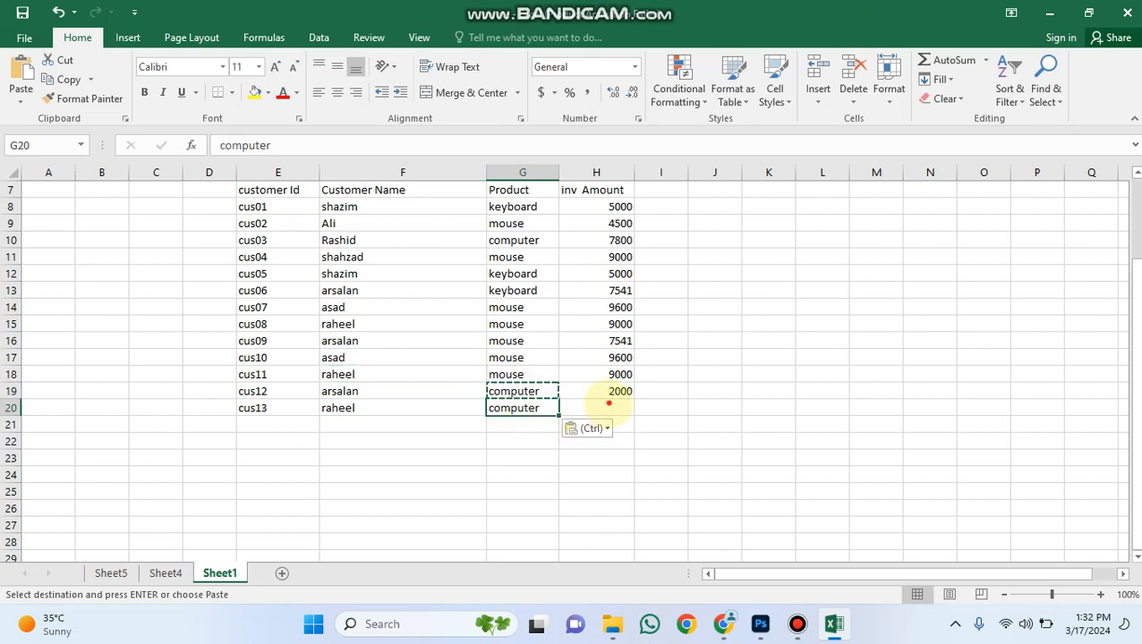
left_click(598, 410)
type("10")
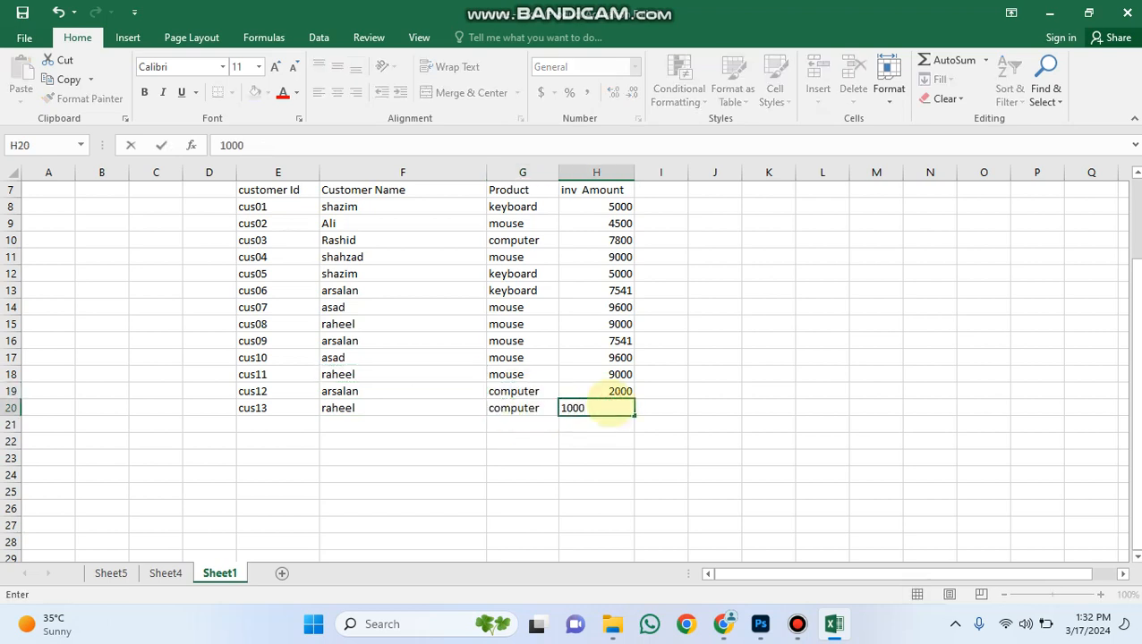
type("00")
left_click(608, 410)
Return to the PivotTable on Sheet4 to check it against the added records.
left_click(166, 574)
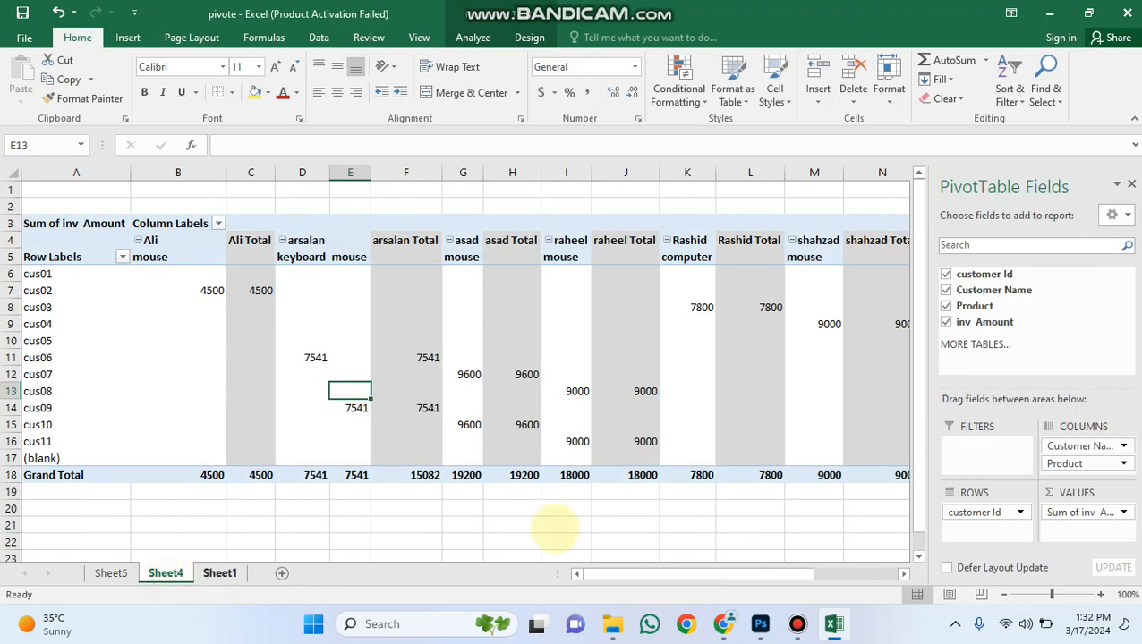